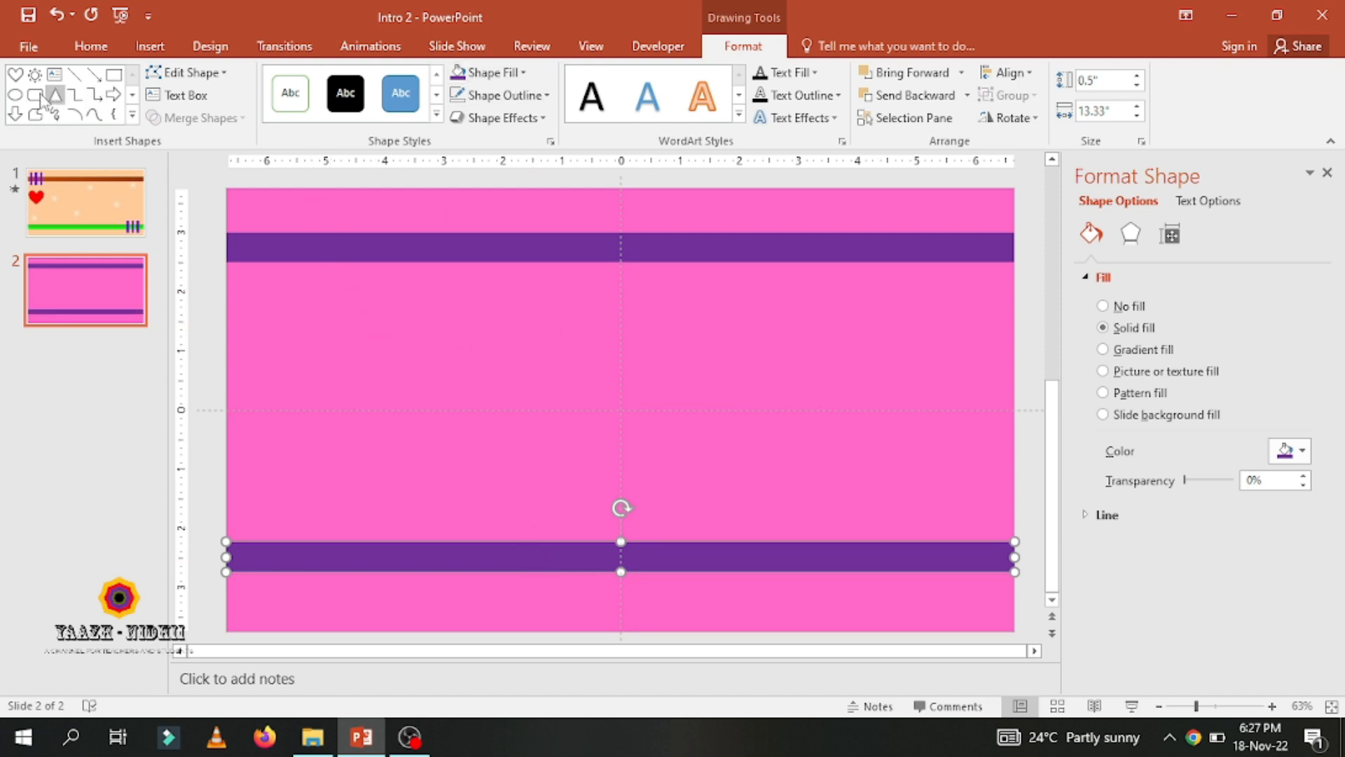
# Step: Insert a 1" rectangle in the slide's upper-left area and narrow it to about 0.23" wide
pyautogui.click(114, 75)
pyautogui.click(330, 333)
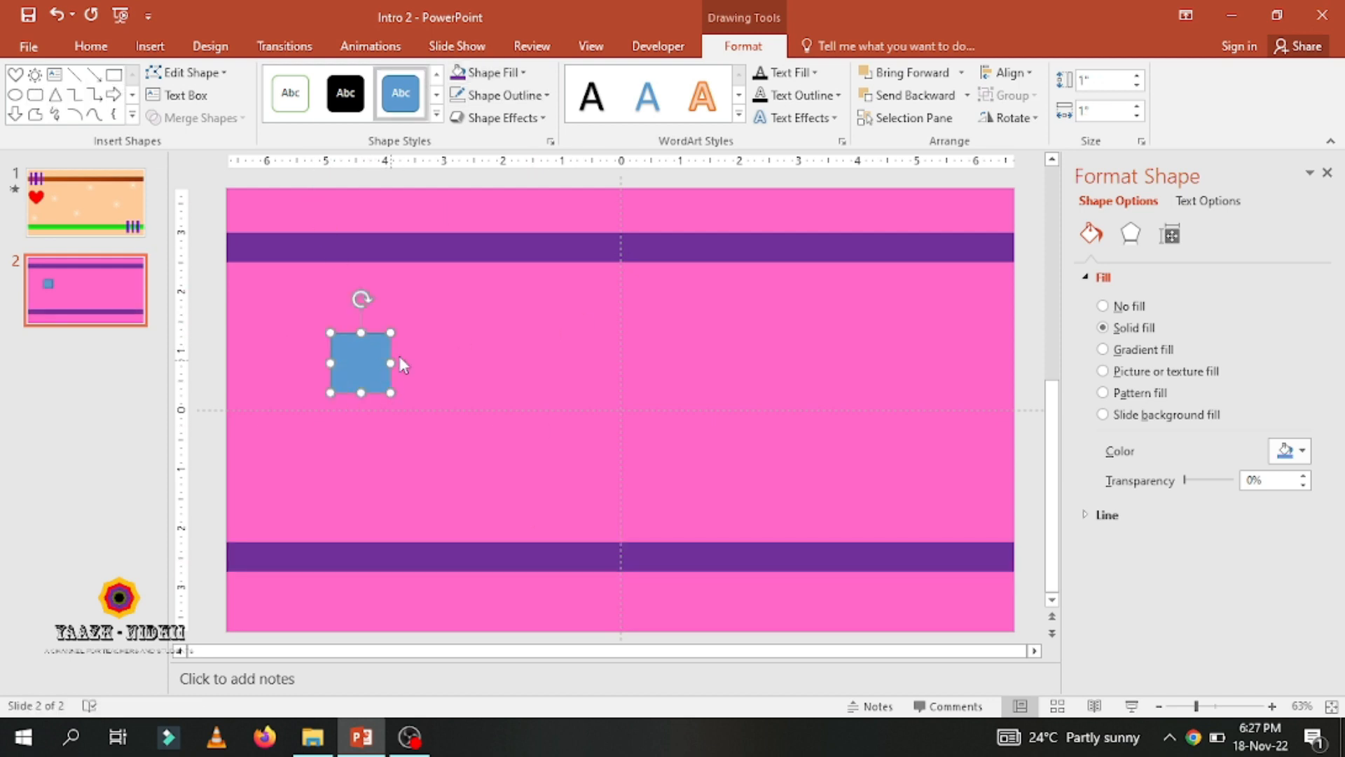
pyautogui.moveTo(392, 359); pyautogui.dragTo(344, 359)
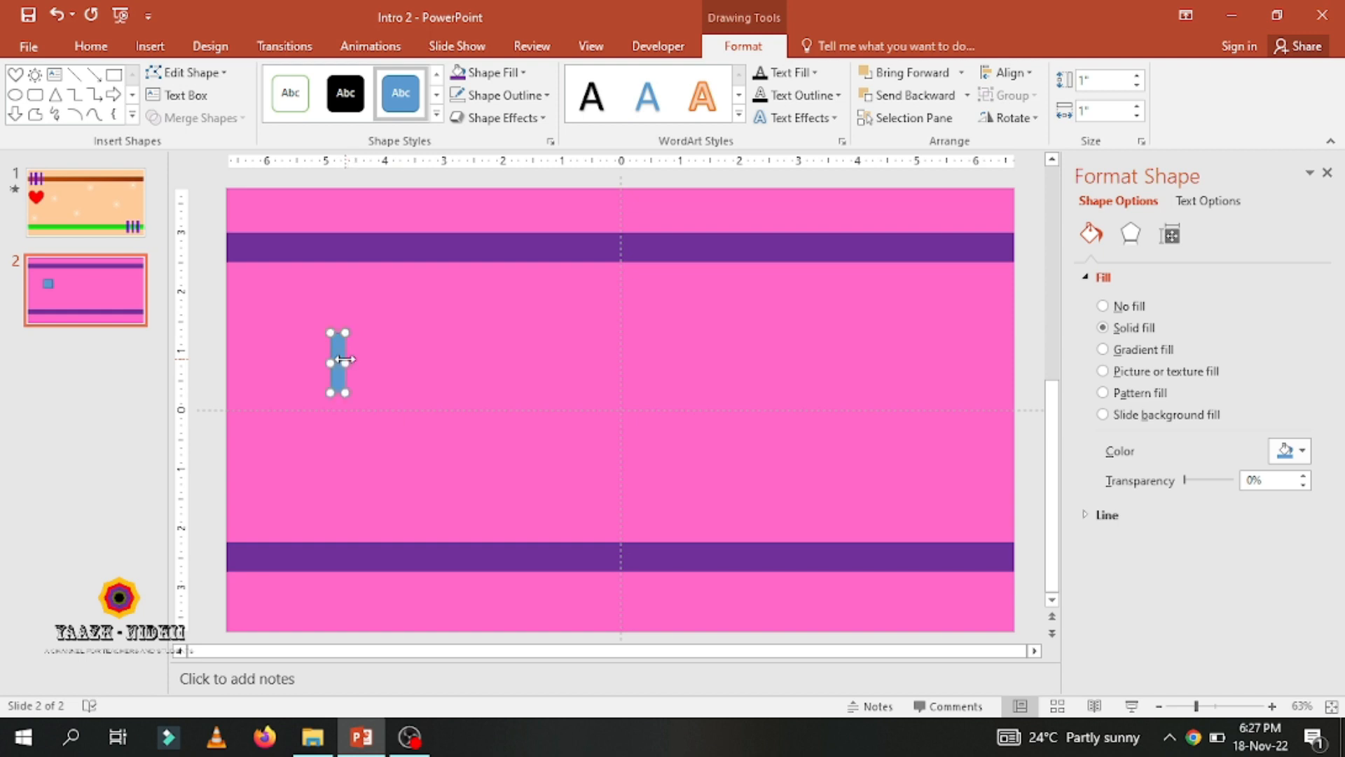
# Step: Fill the narrow bar with white and remove its outline
pyautogui.click(526, 74)
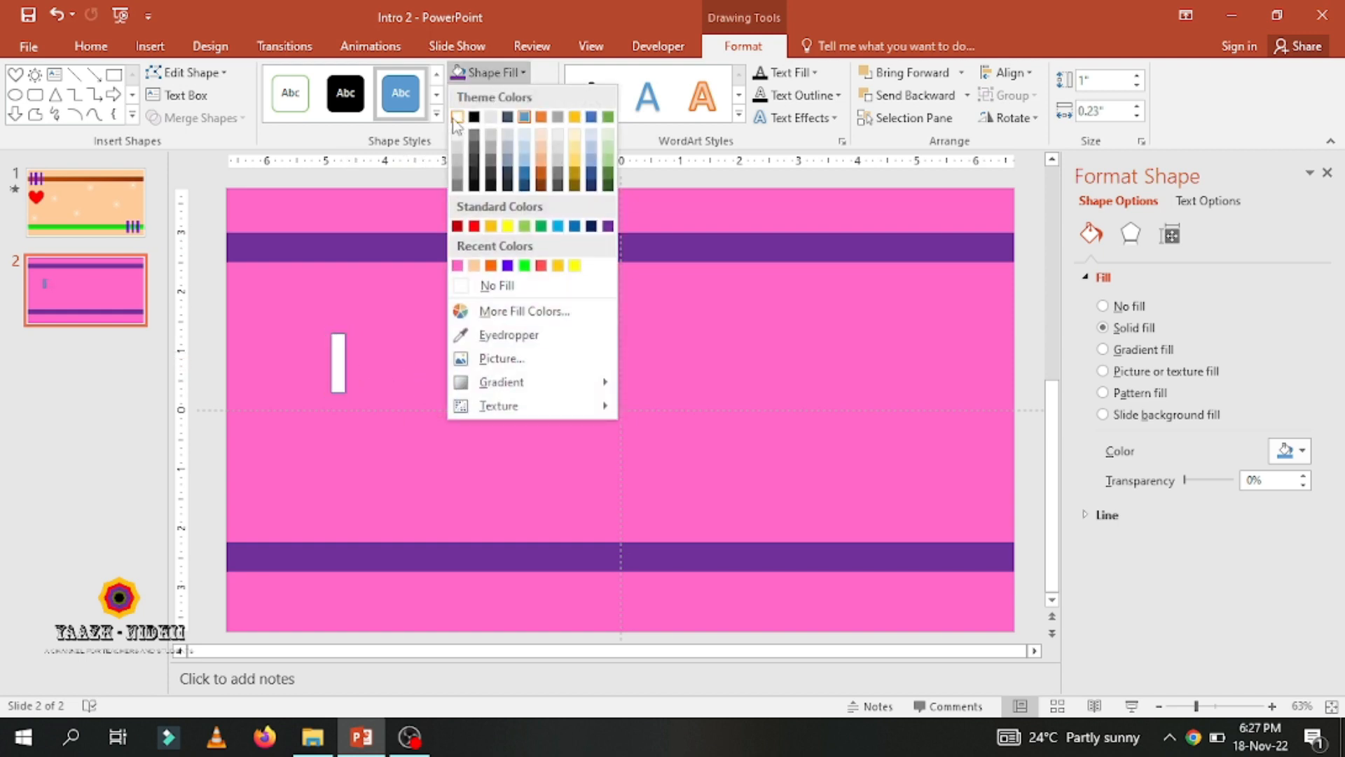
pyautogui.click(457, 117)
pyautogui.click(547, 95)
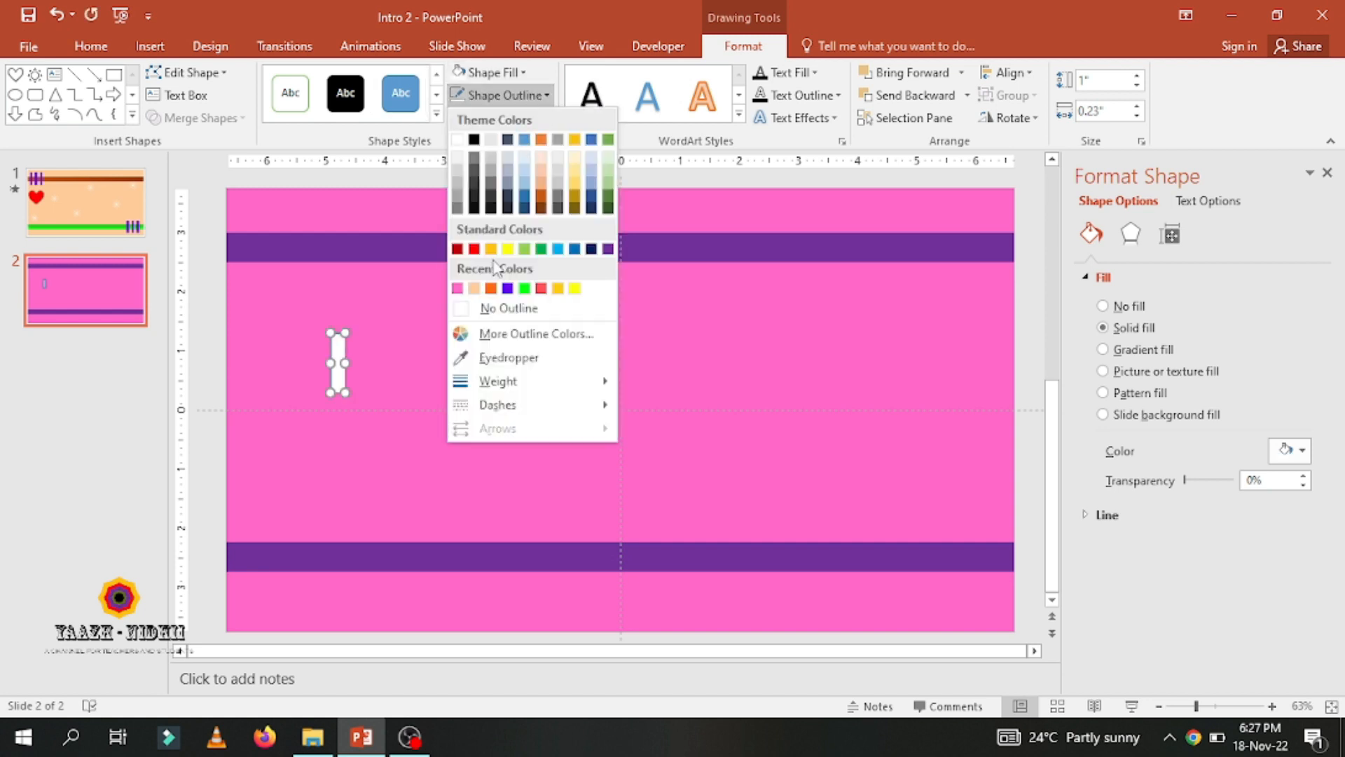
pyautogui.click(506, 309)
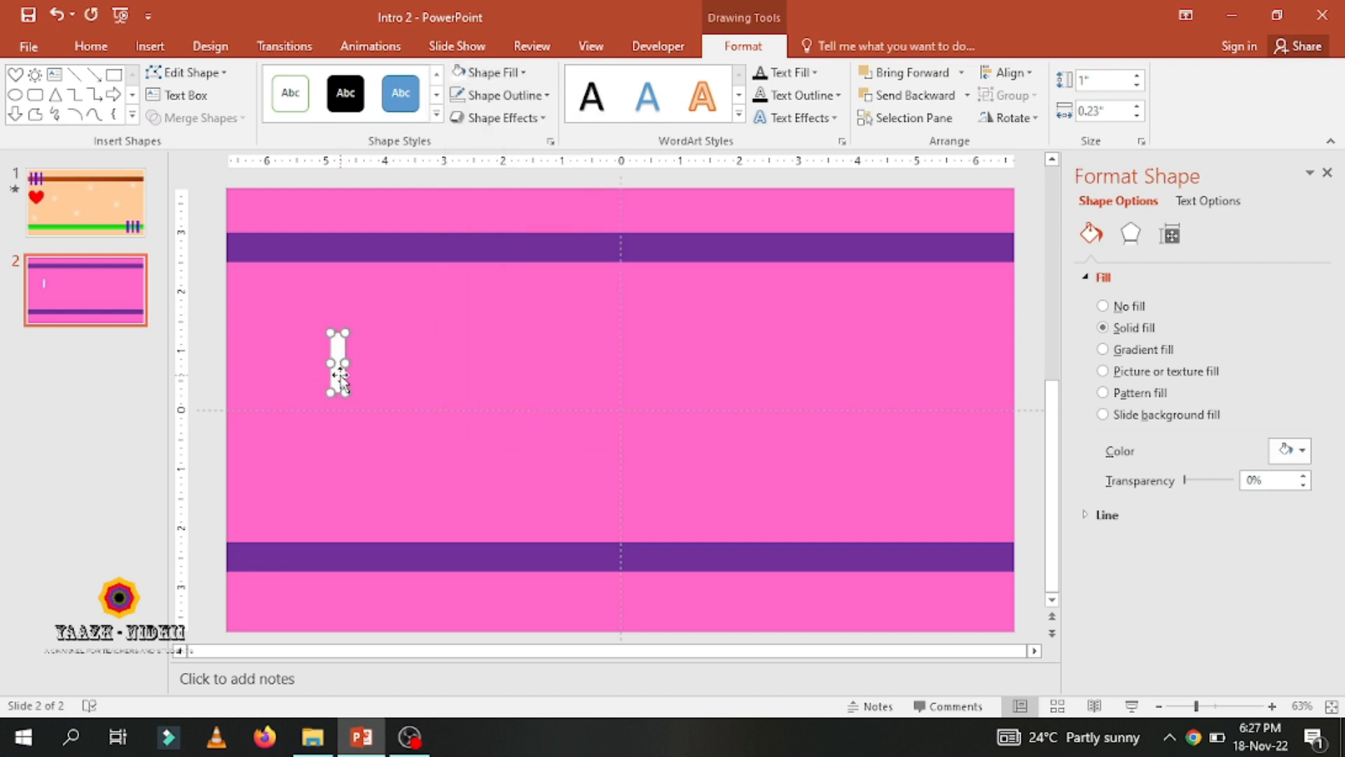
# Step: Duplicate the white bar into a row of three, plus a pair across the upper purple band's right end
pyautogui.moveTo(341, 375); pyautogui.dragTo(964, 266)
pyautogui.keyDown('shift'); pyautogui.click(414, 379); pyautogui.keyUp('shift')
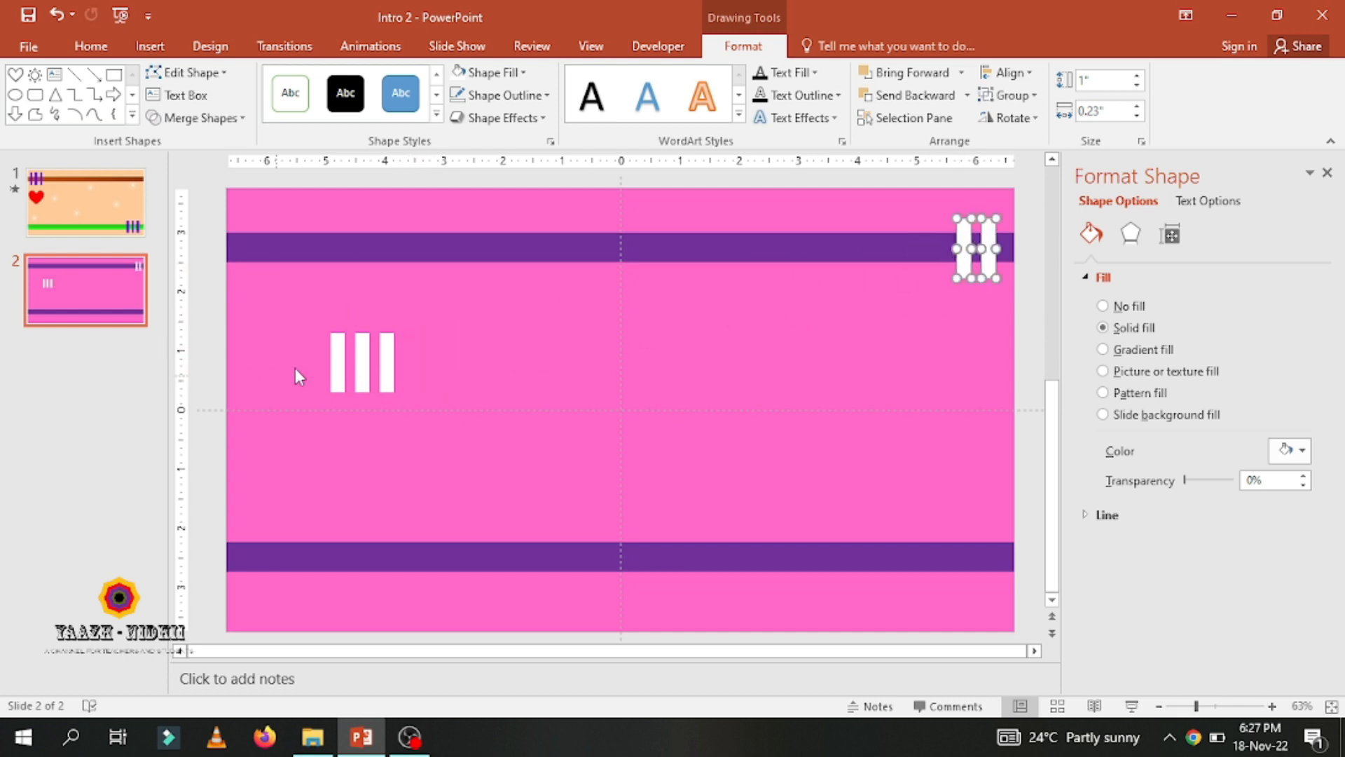
# Step: Place one set of three white bars at the upper band's left end and a copy at the lower band's right end
pyautogui.click(329, 373)
pyautogui.click(336, 373)
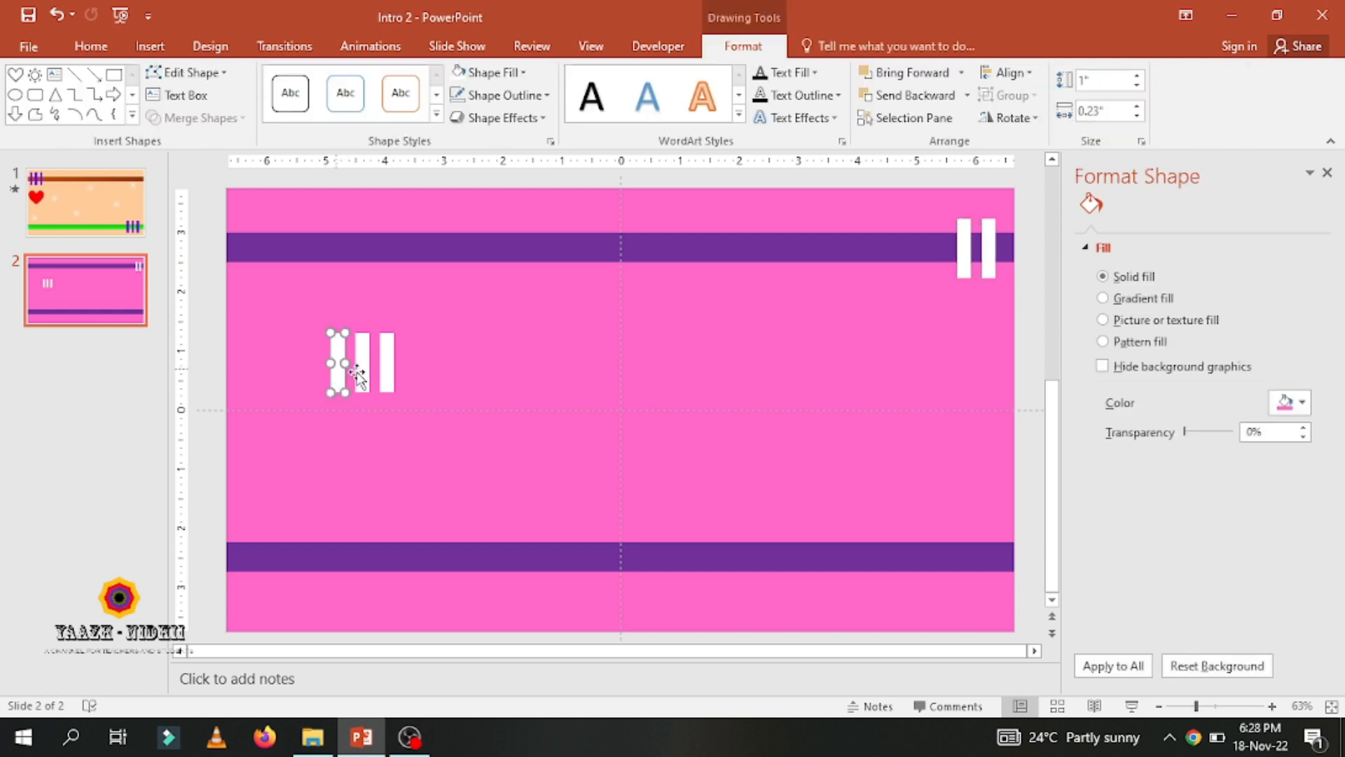
pyautogui.keyDown('ctrl'); pyautogui.click(361, 372); pyautogui.keyUp('ctrl')
pyautogui.keyDown('ctrl'); pyautogui.click(387, 372); pyautogui.keyUp('ctrl')
pyautogui.moveTo(385, 379); pyautogui.dragTo(994, 569)
# Step: Move the pair of white bars from the upper band's right end to the lower band's left end
pyautogui.click(963, 262)
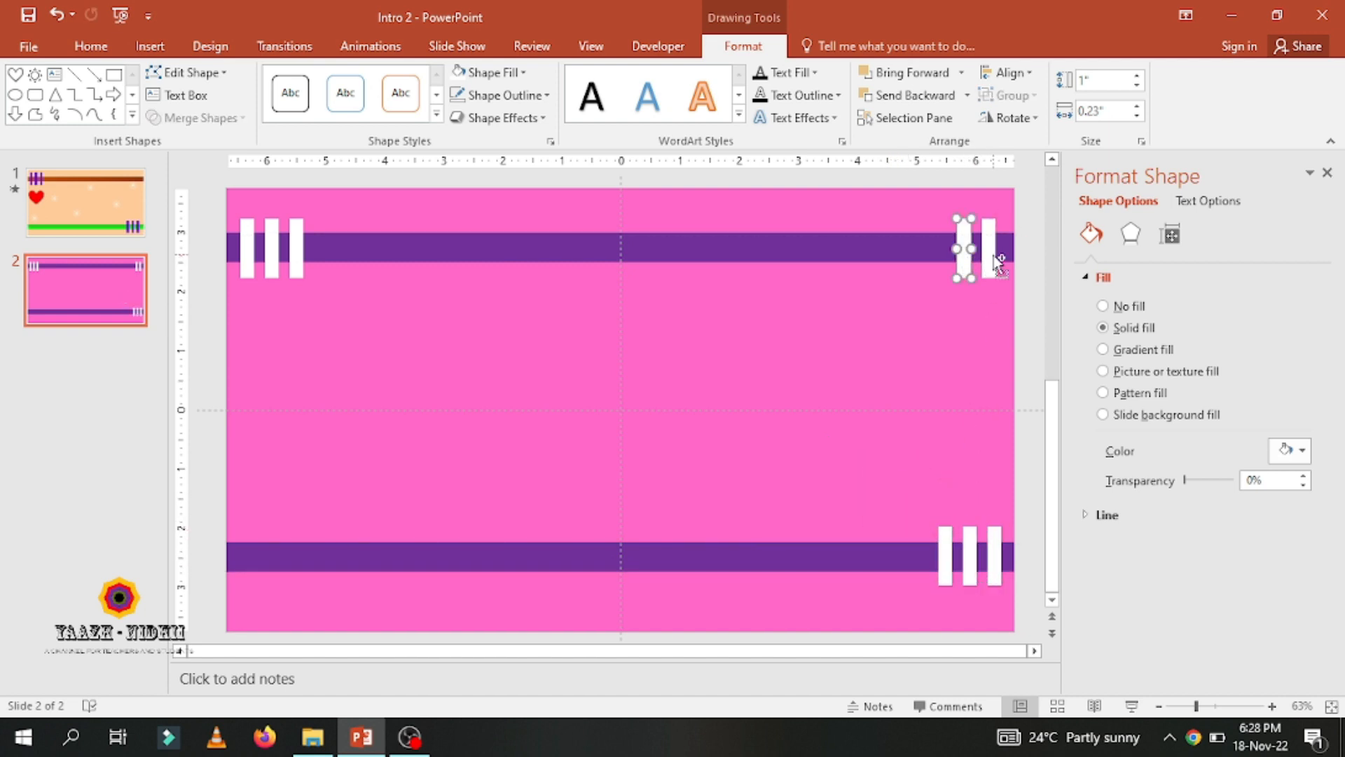
pyautogui.moveTo(994, 265); pyautogui.dragTo(284, 565)
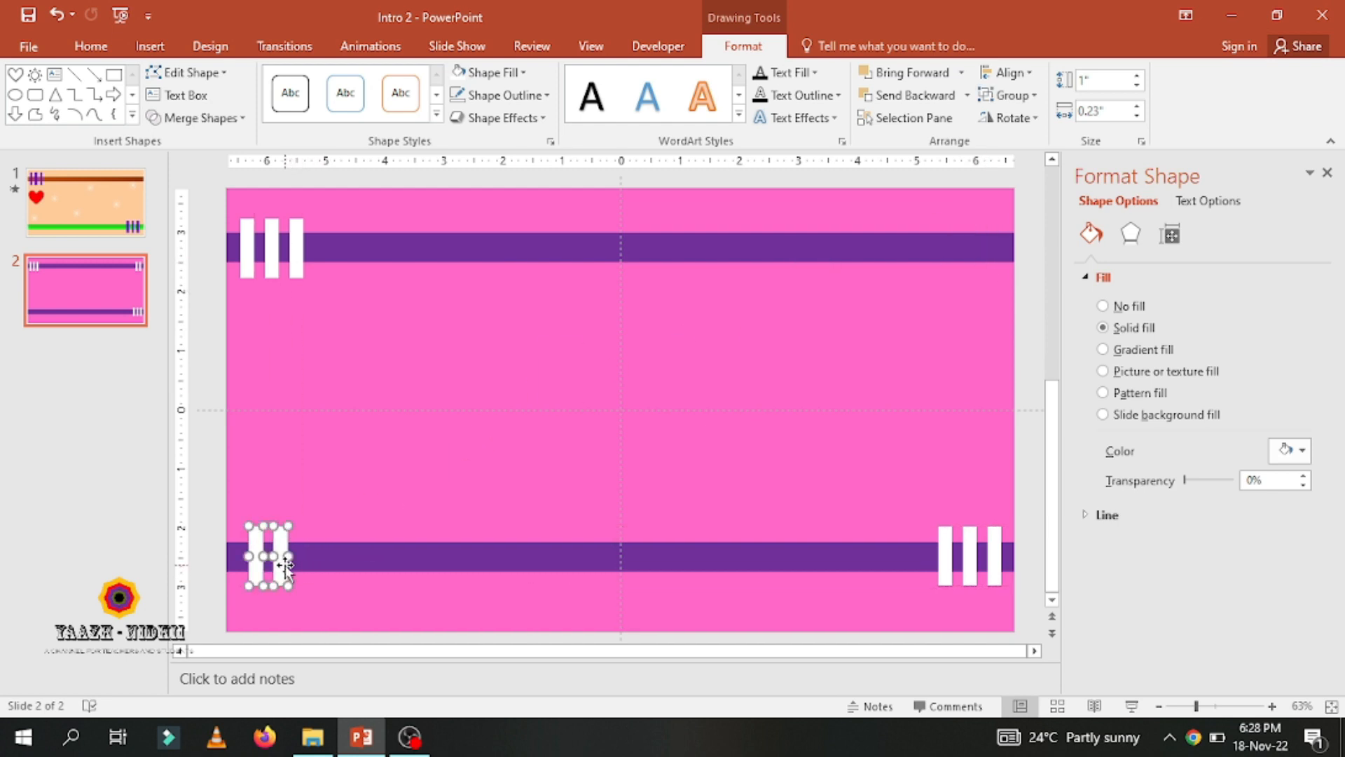
pyautogui.click(410, 364)
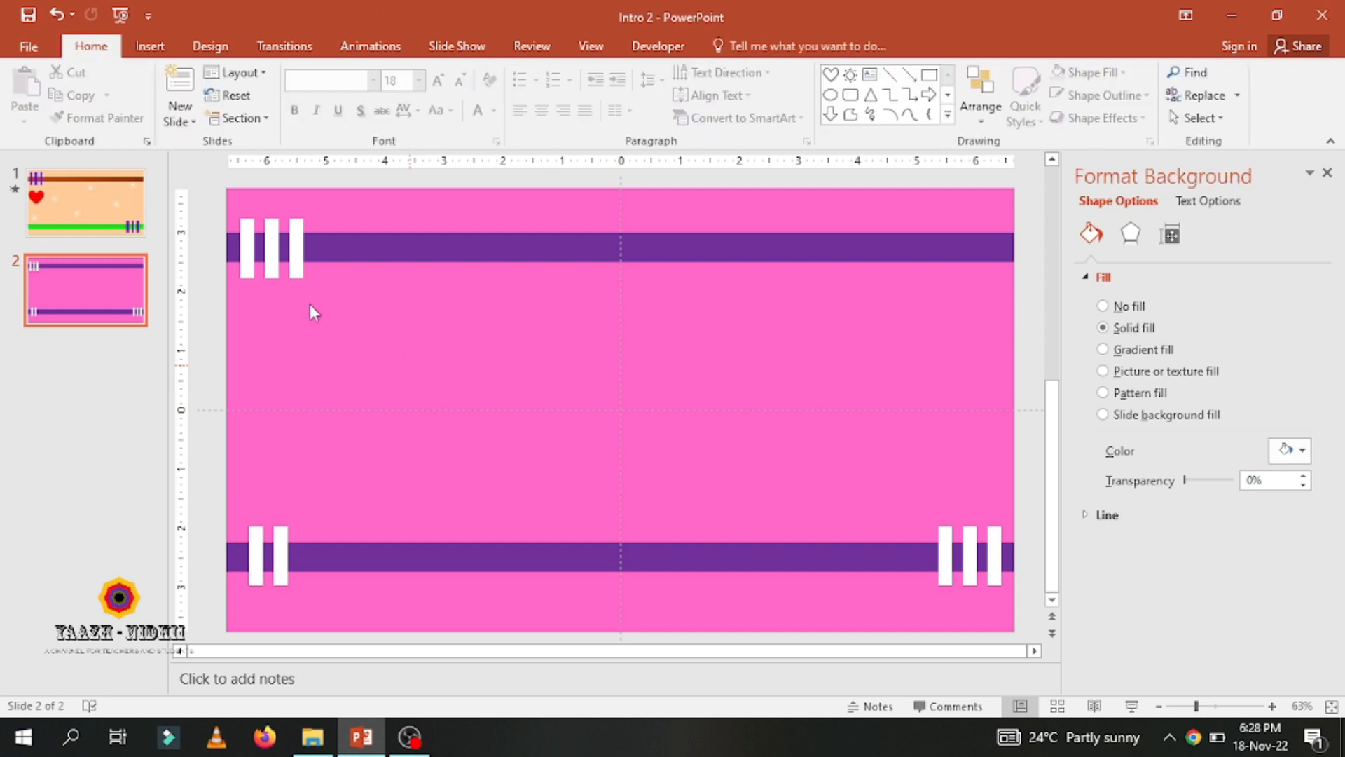
# Step: Group the upper purple band with its three white bars
pyautogui.click(299, 251)
pyautogui.keyDown('ctrl'); pyautogui.click(272, 250); pyautogui.keyUp('ctrl')
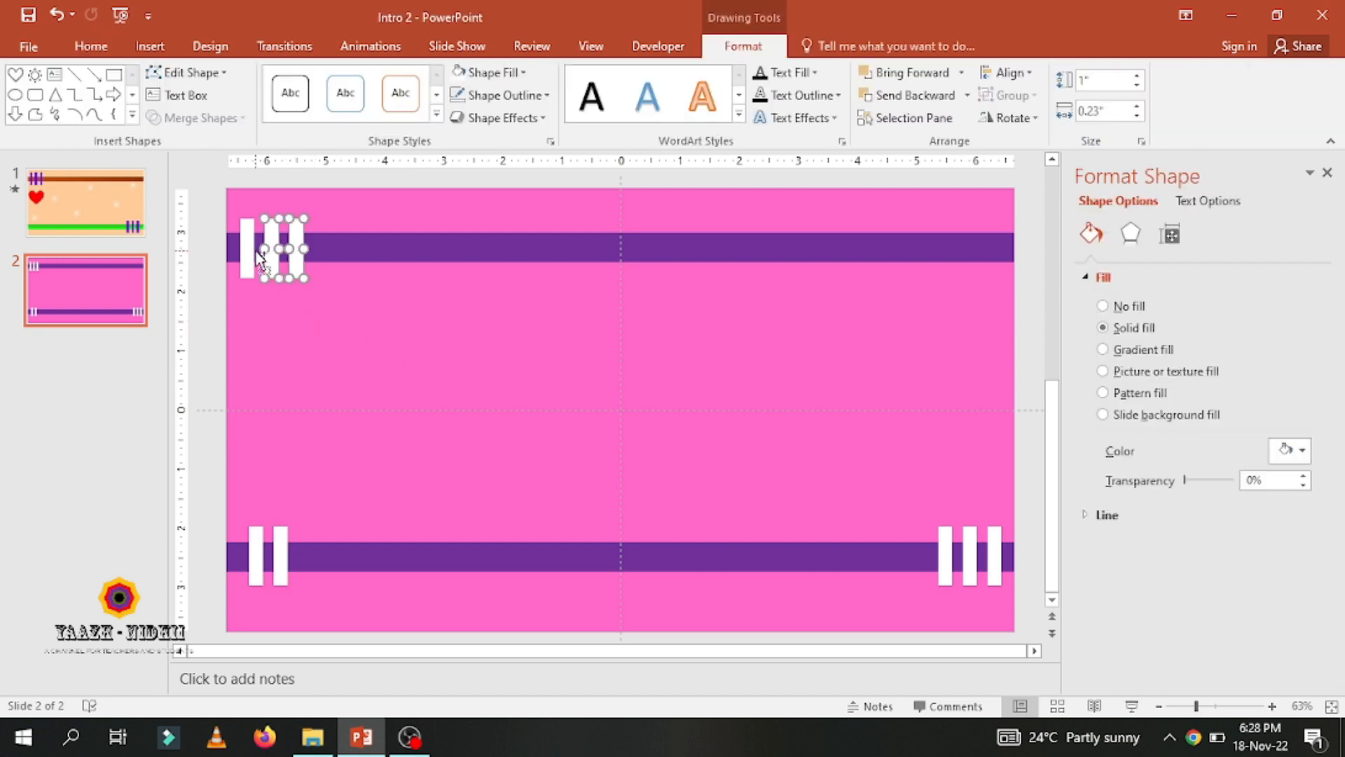
pyautogui.keyDown('ctrl'); pyautogui.click(247, 251); pyautogui.keyUp('ctrl')
pyautogui.keyDown('ctrl'); pyautogui.click(438, 252); pyautogui.keyUp('ctrl')
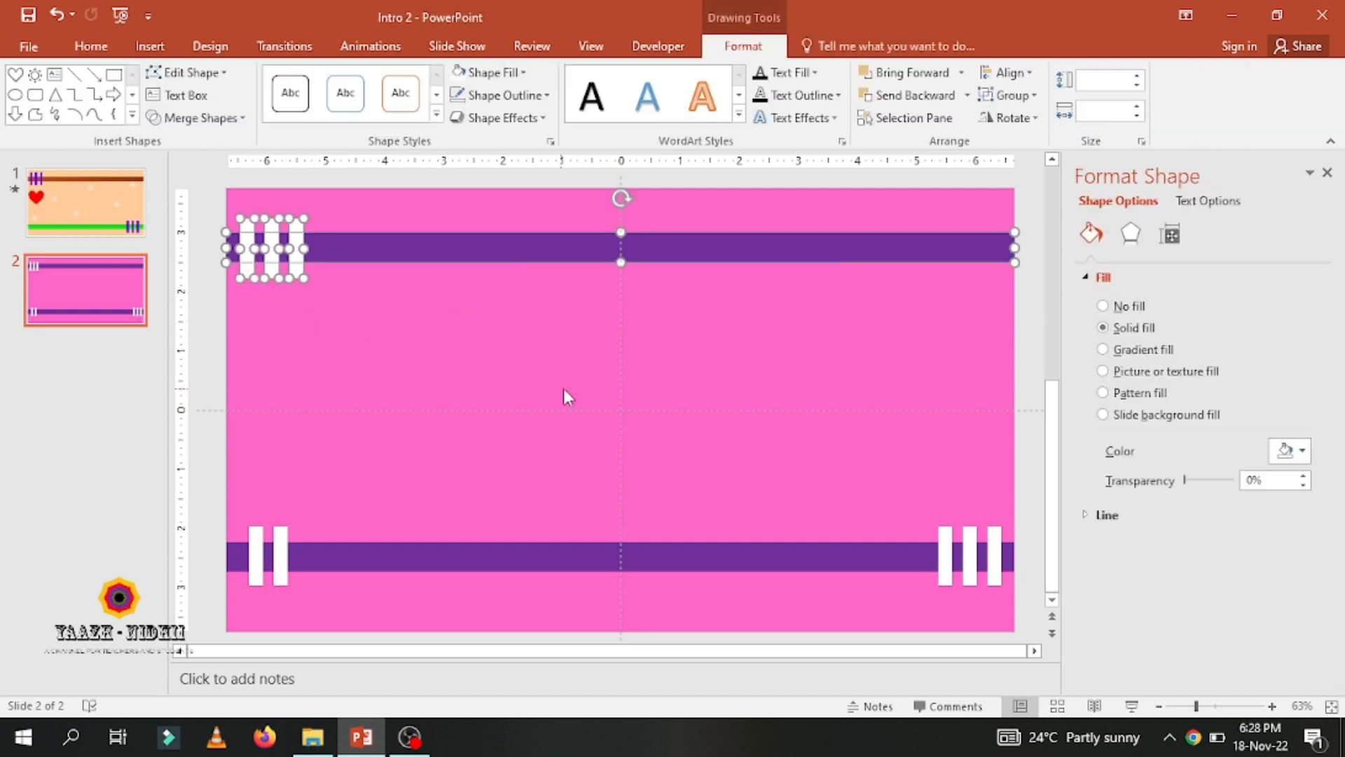
pyautogui.hotkey('ctrl', 'g')
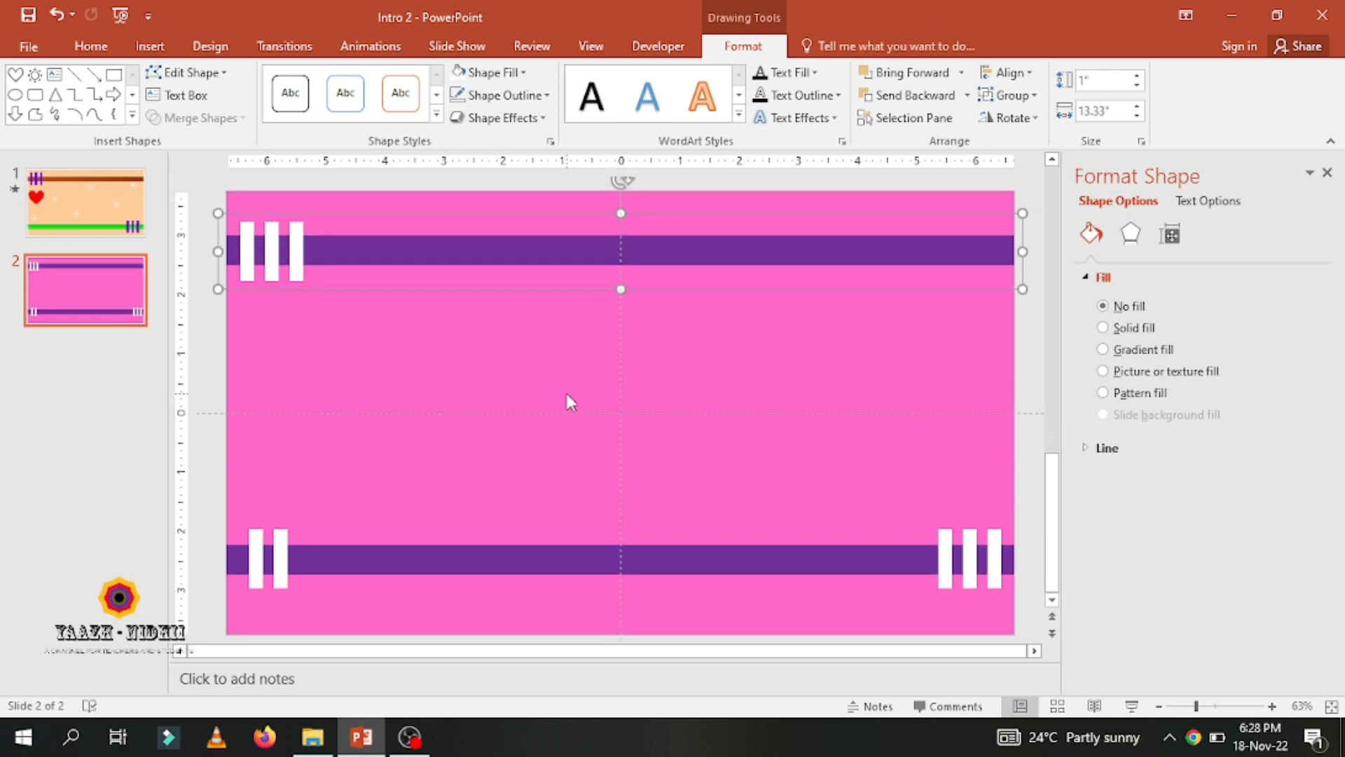
# Step: Group the lower purple band with the white bars at both of its ends
pyautogui.click(256, 559)
pyautogui.keyDown('ctrl'); pyautogui.click(281, 568); pyautogui.keyUp('ctrl')
pyautogui.keyDown('ctrl'); pyautogui.click(526, 560); pyautogui.keyUp('ctrl')
pyautogui.keyDown('ctrl'); pyautogui.click(945, 560); pyautogui.keyUp('ctrl')
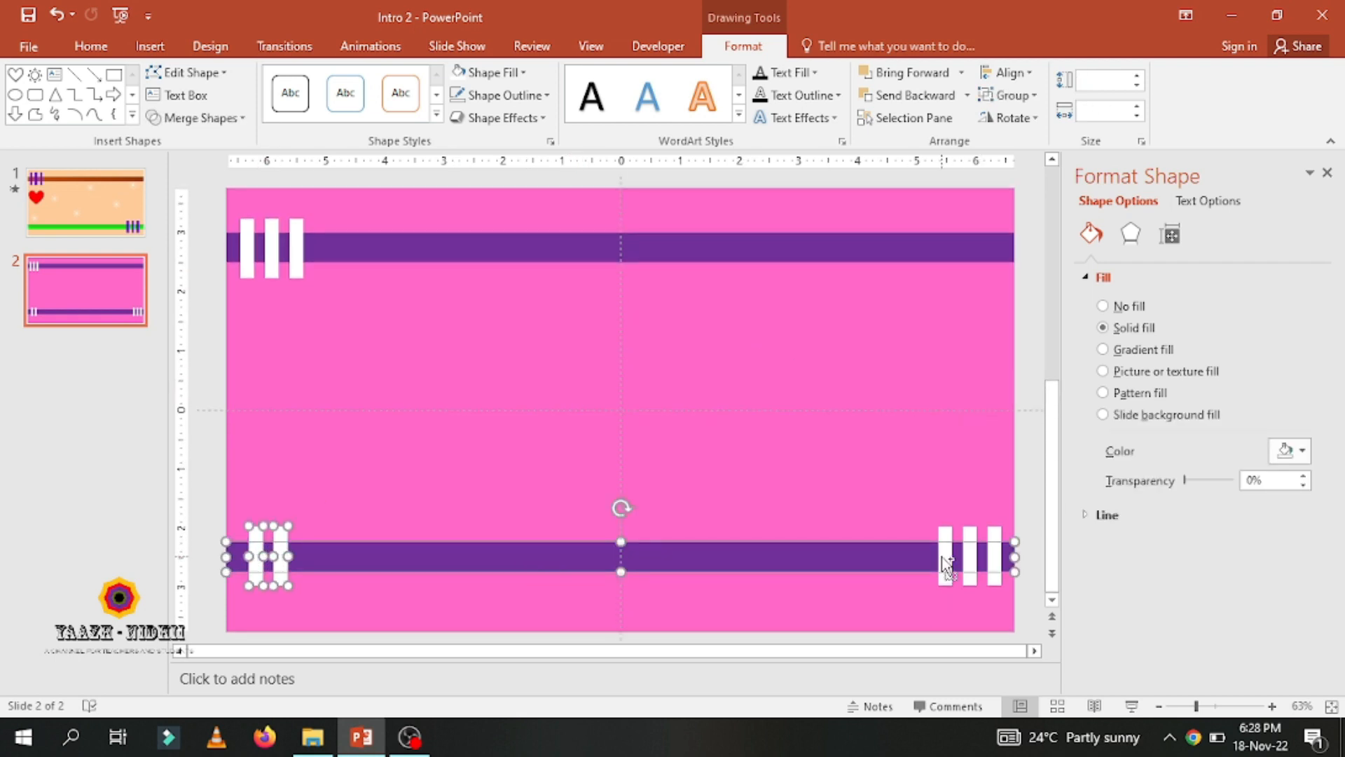
pyautogui.keyDown('ctrl'); pyautogui.click(971, 560); pyautogui.keyUp('ctrl')
pyautogui.keyDown('ctrl'); pyautogui.click(995, 559); pyautogui.keyUp('ctrl')
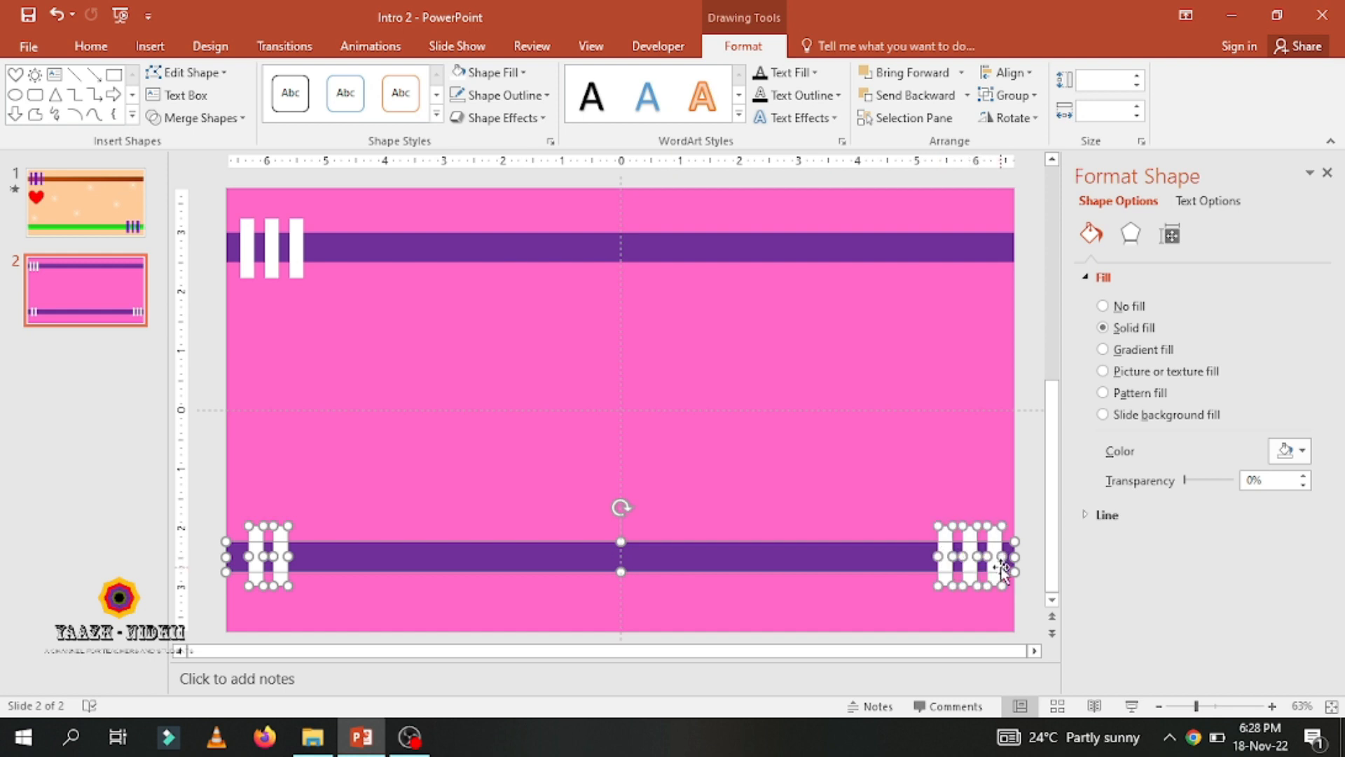
pyautogui.hotkey('ctrl', 'g')
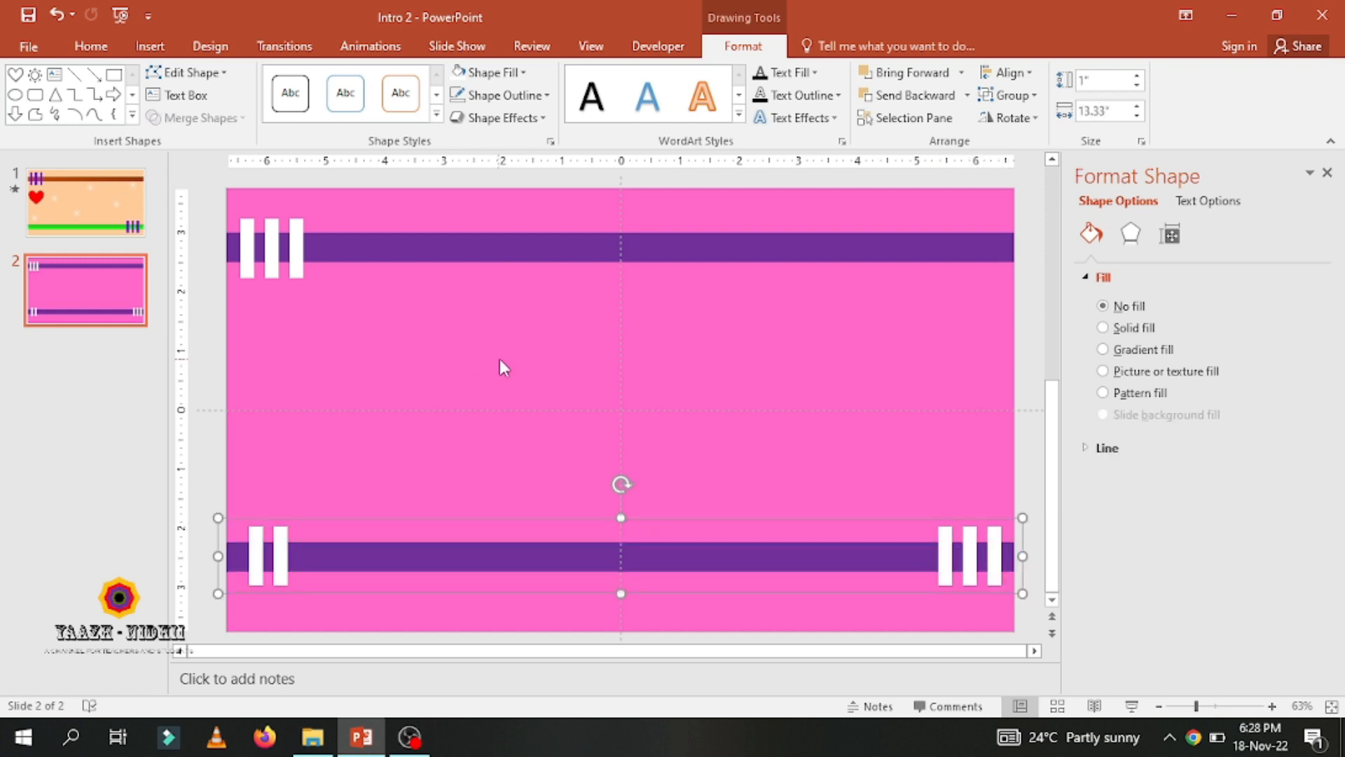
# Step: Apply a Fly In animation to the upper band group with the direction From Right
pyautogui.click(373, 251)
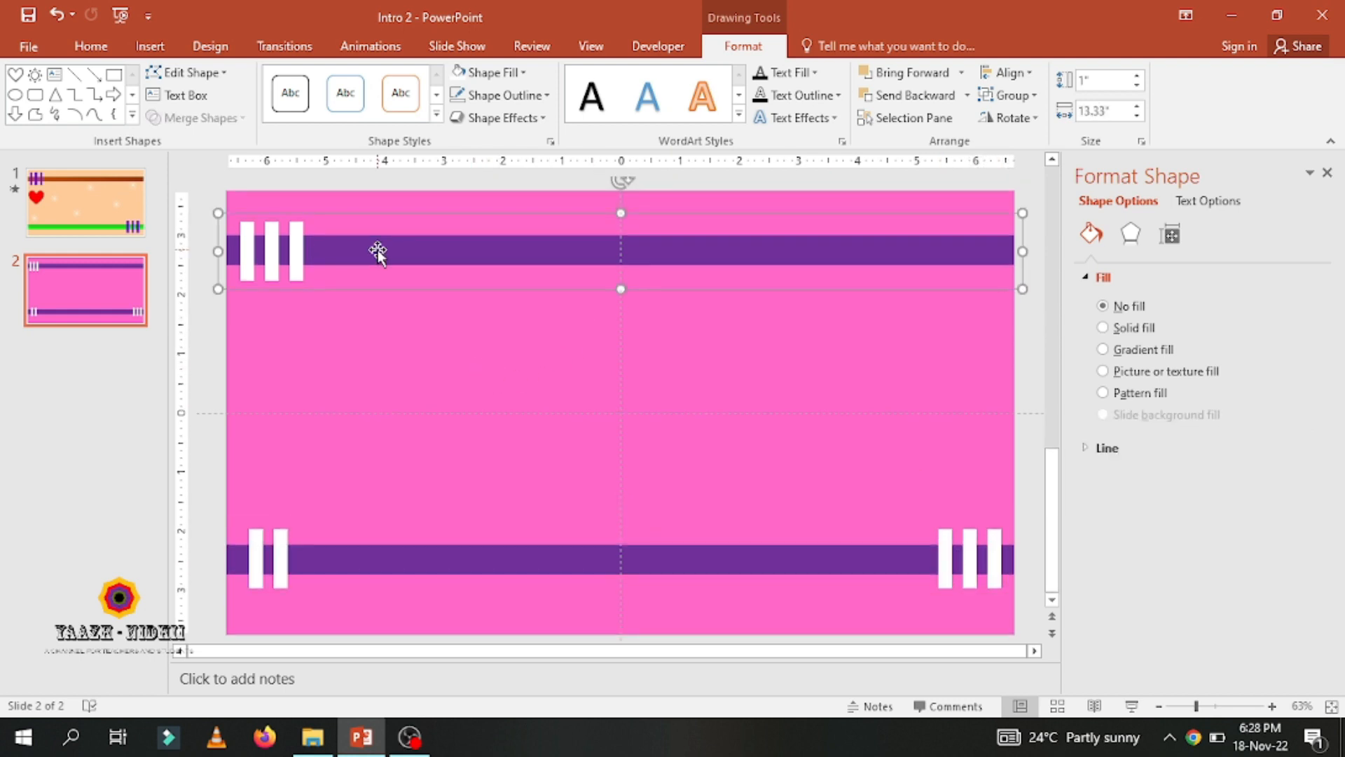
pyautogui.click(370, 46)
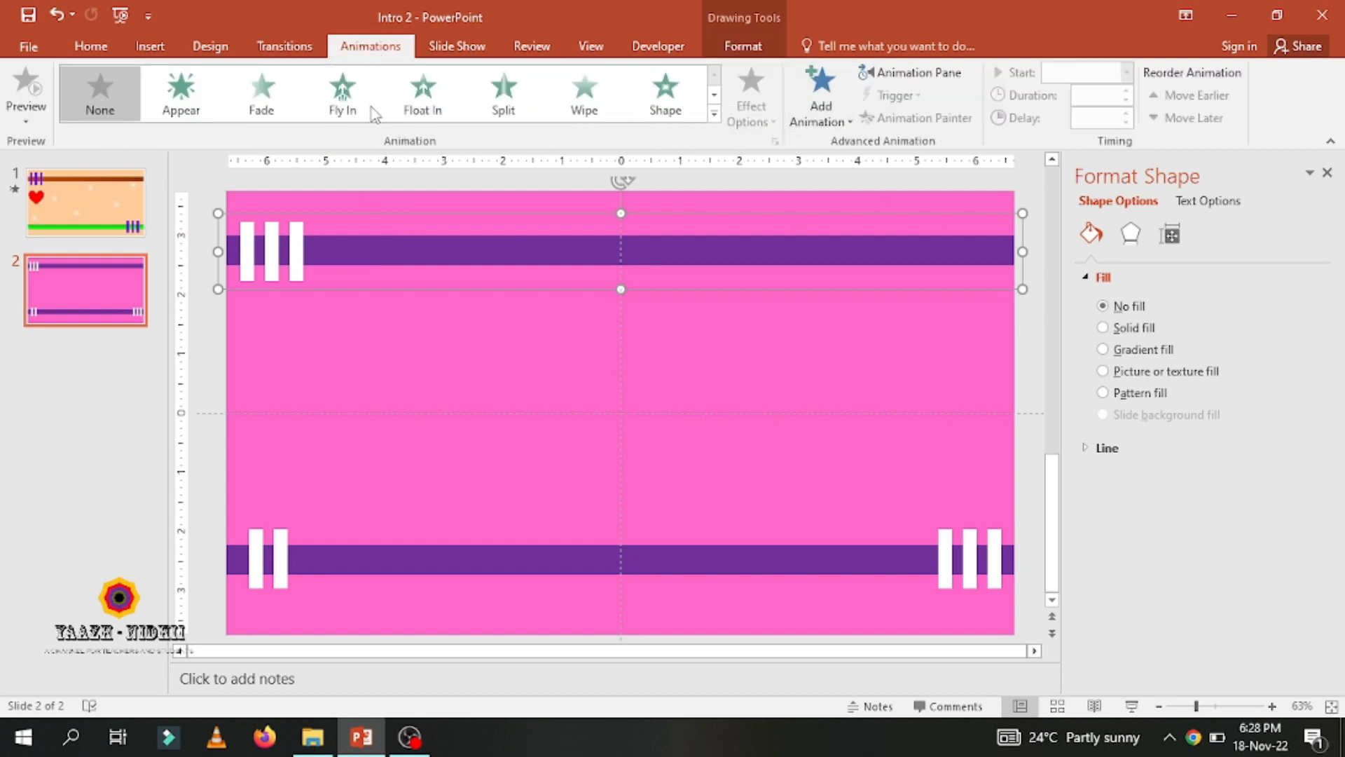
pyautogui.click(356, 99)
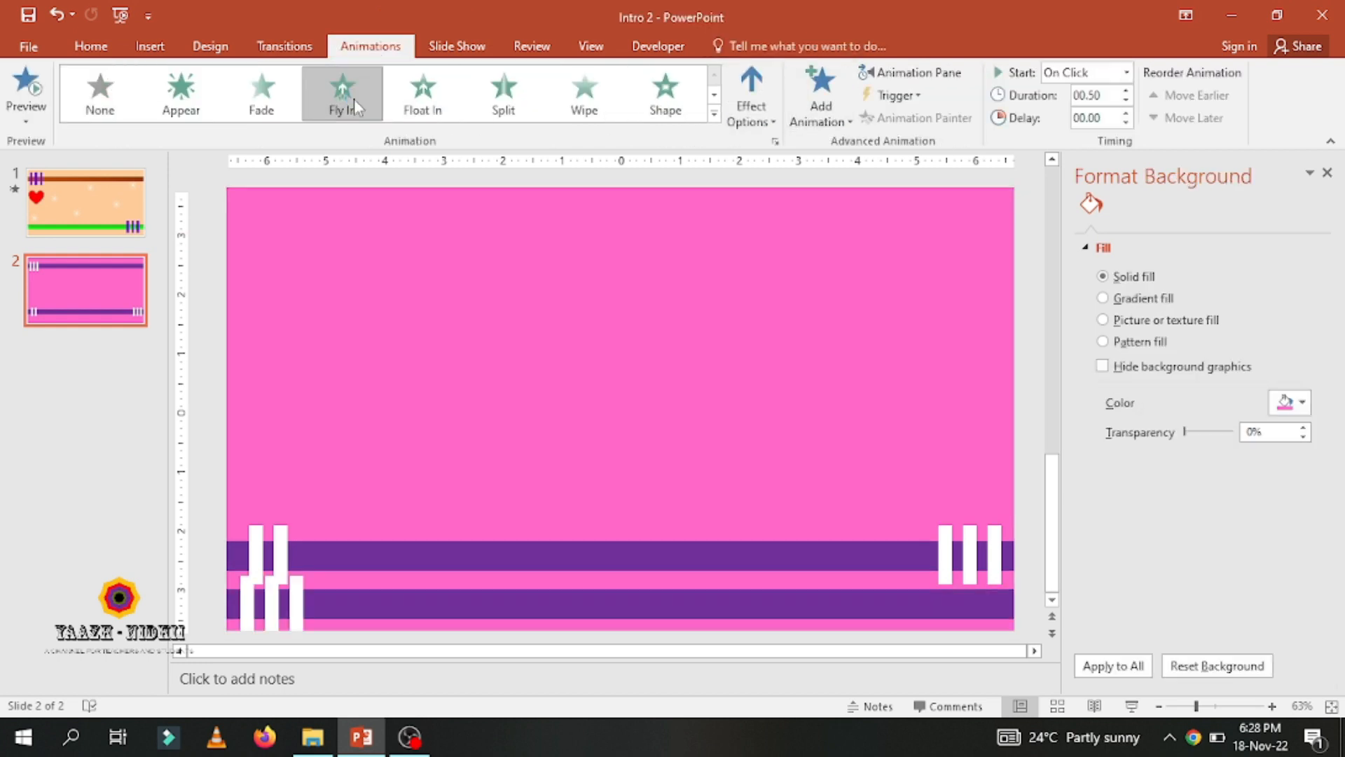
pyautogui.click(770, 123)
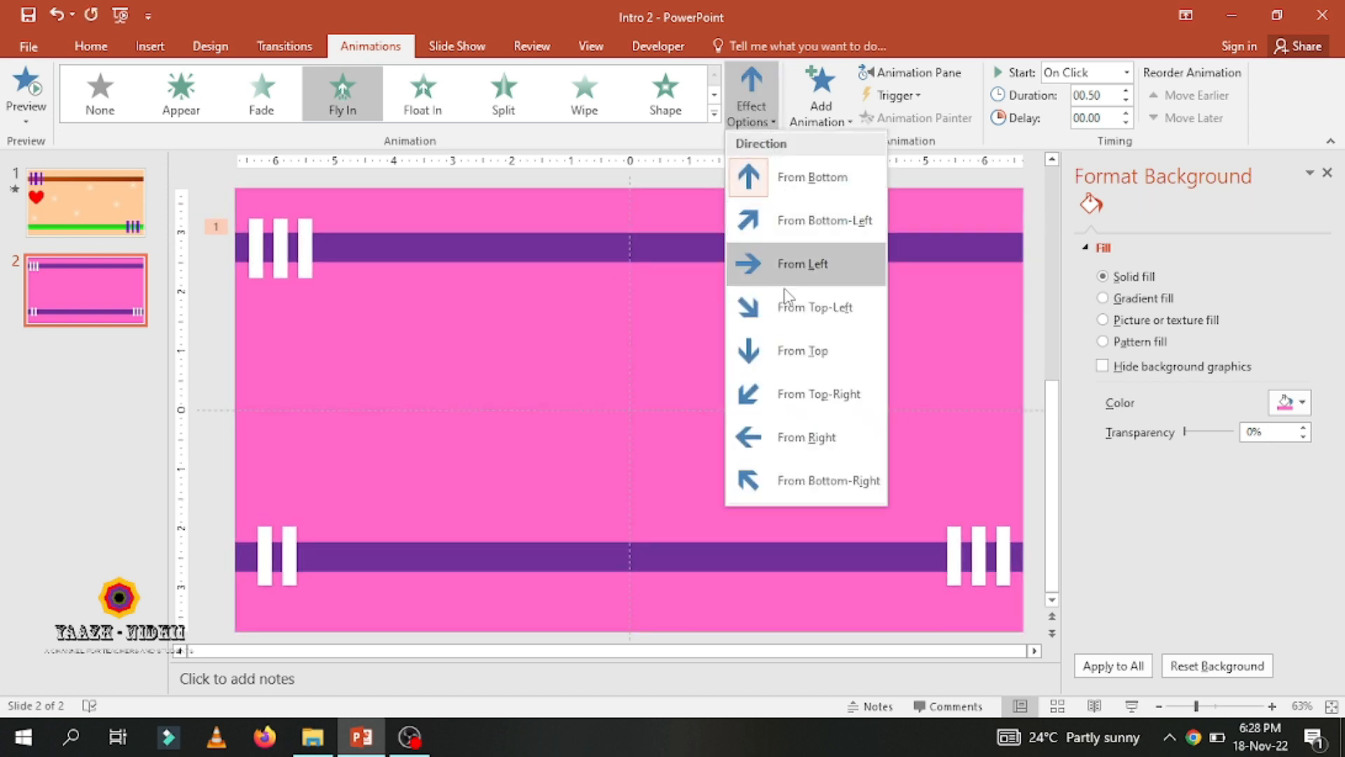
pyautogui.click(801, 438)
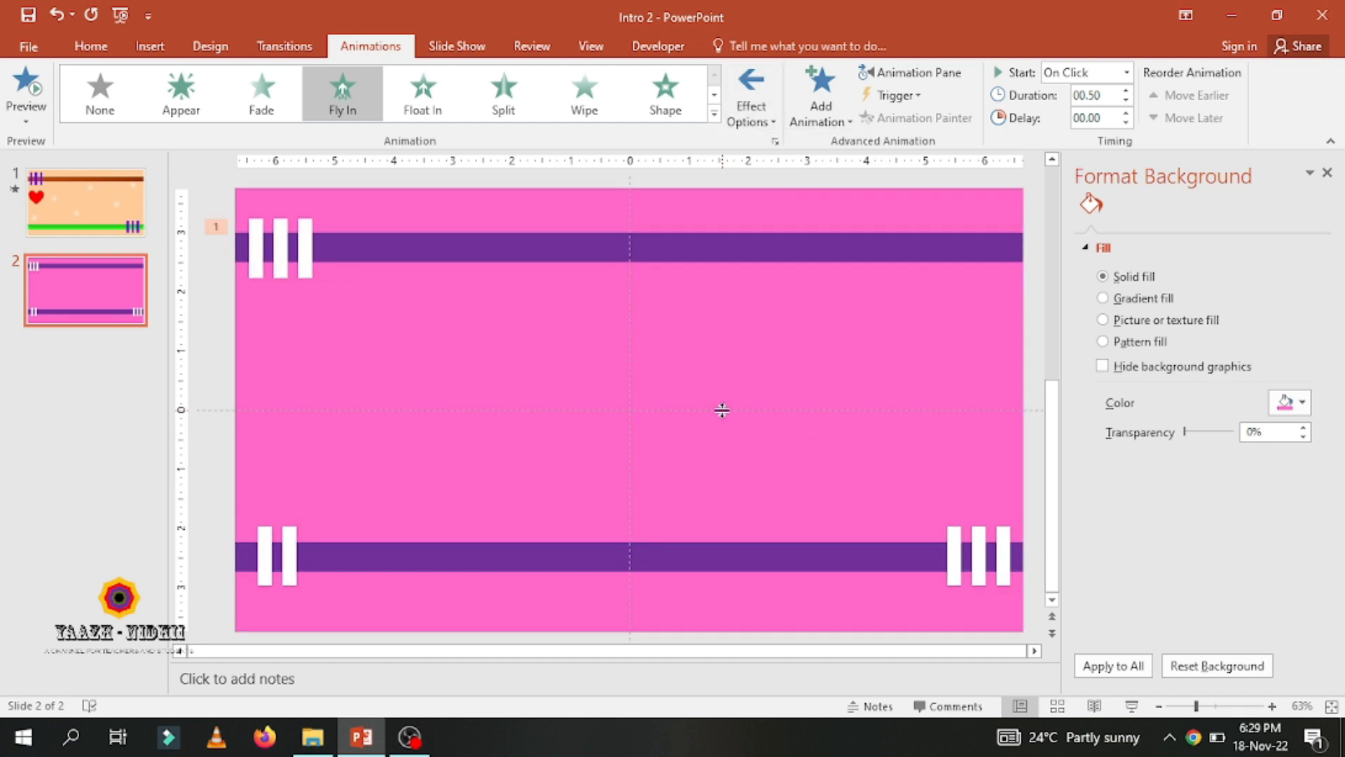
# Step: Show the Animation Pane and set the upper band group's animation to Start With Previous
pyautogui.click(910, 72)
pyautogui.click(1319, 239)
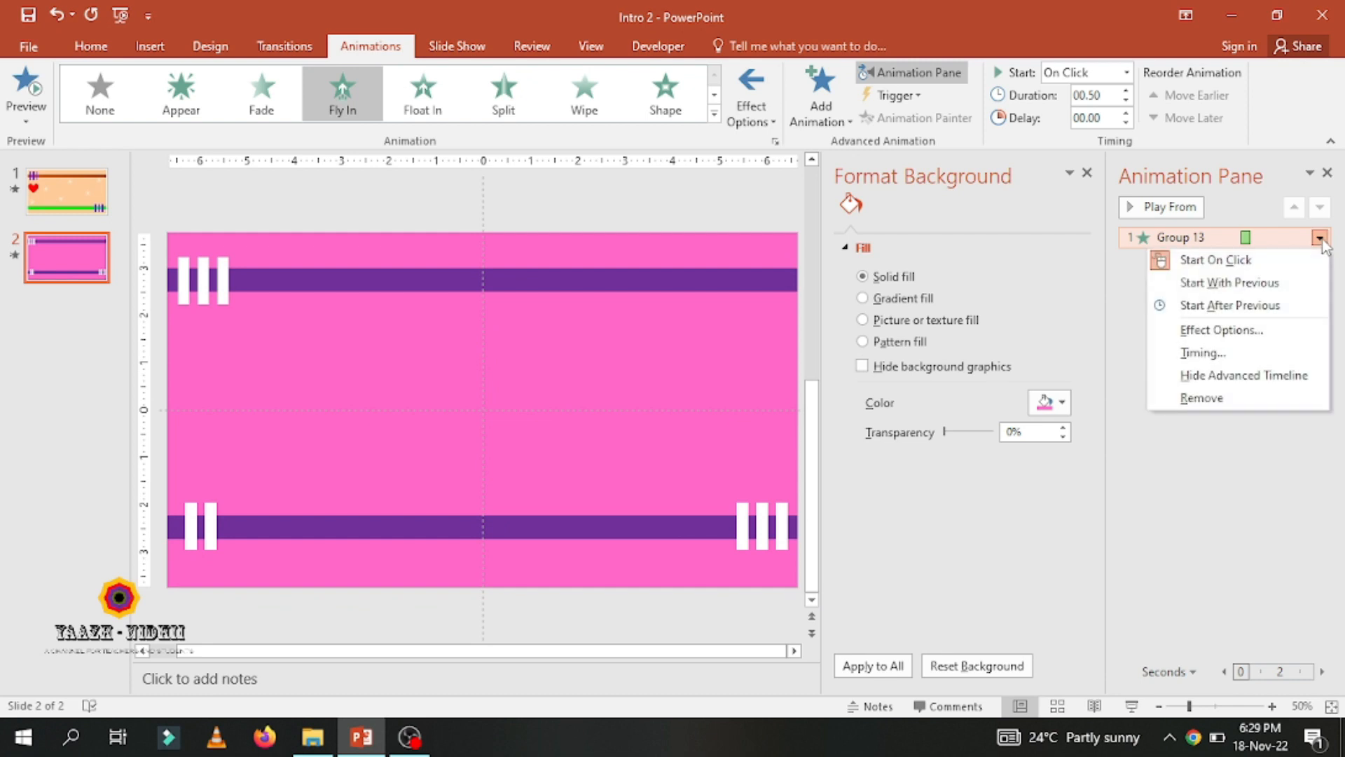
pyautogui.click(1266, 284)
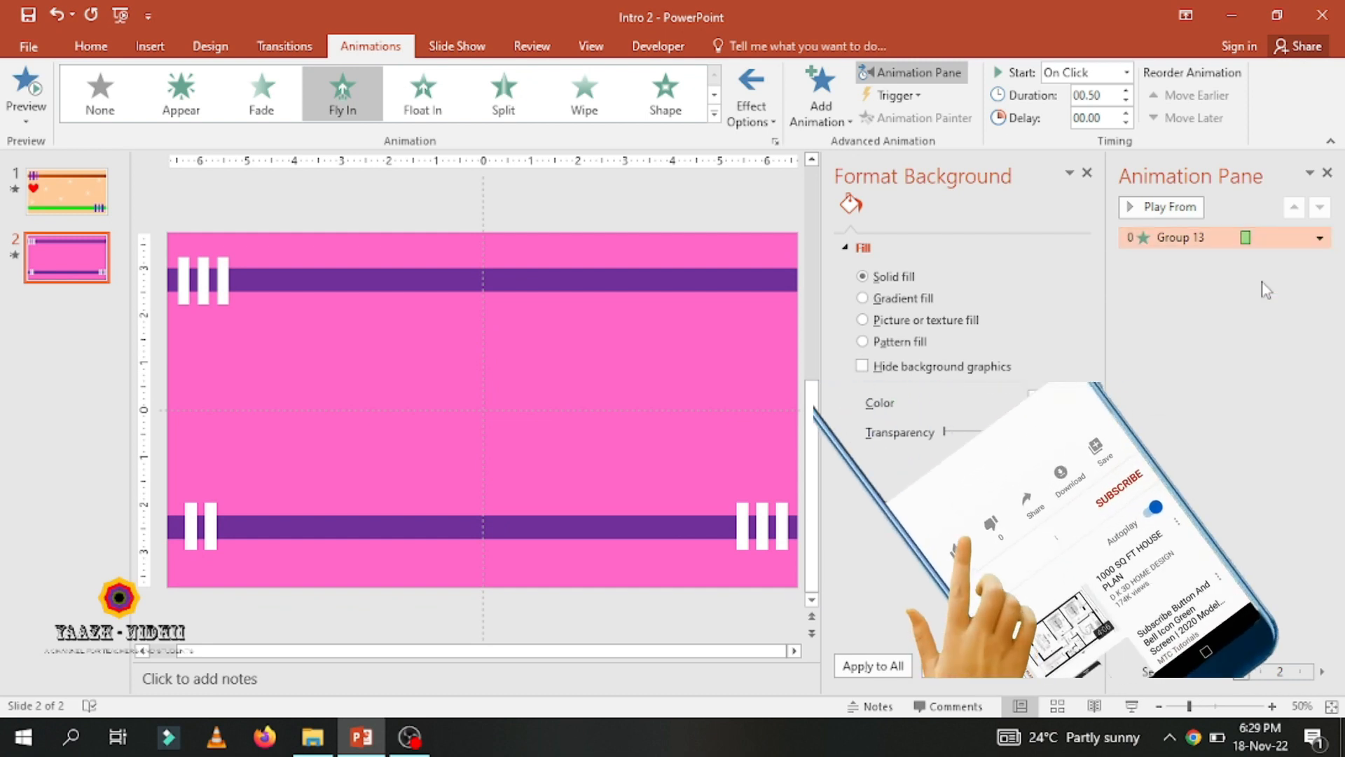
# Step: Set the upper band group's Fly In duration to 2 seconds (Medium) and its repeat to Until End of Slide
pyautogui.click(1319, 238)
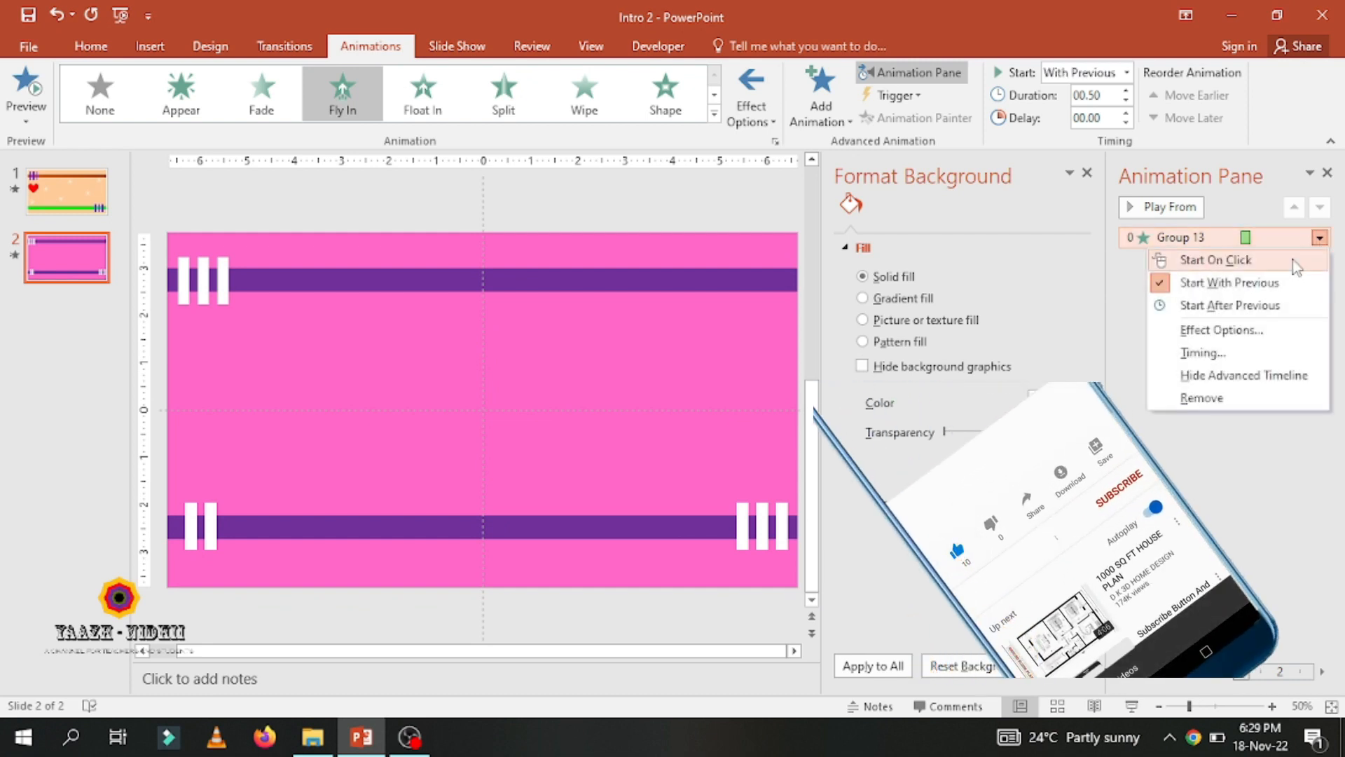
pyautogui.click(1254, 330)
pyautogui.click(570, 222)
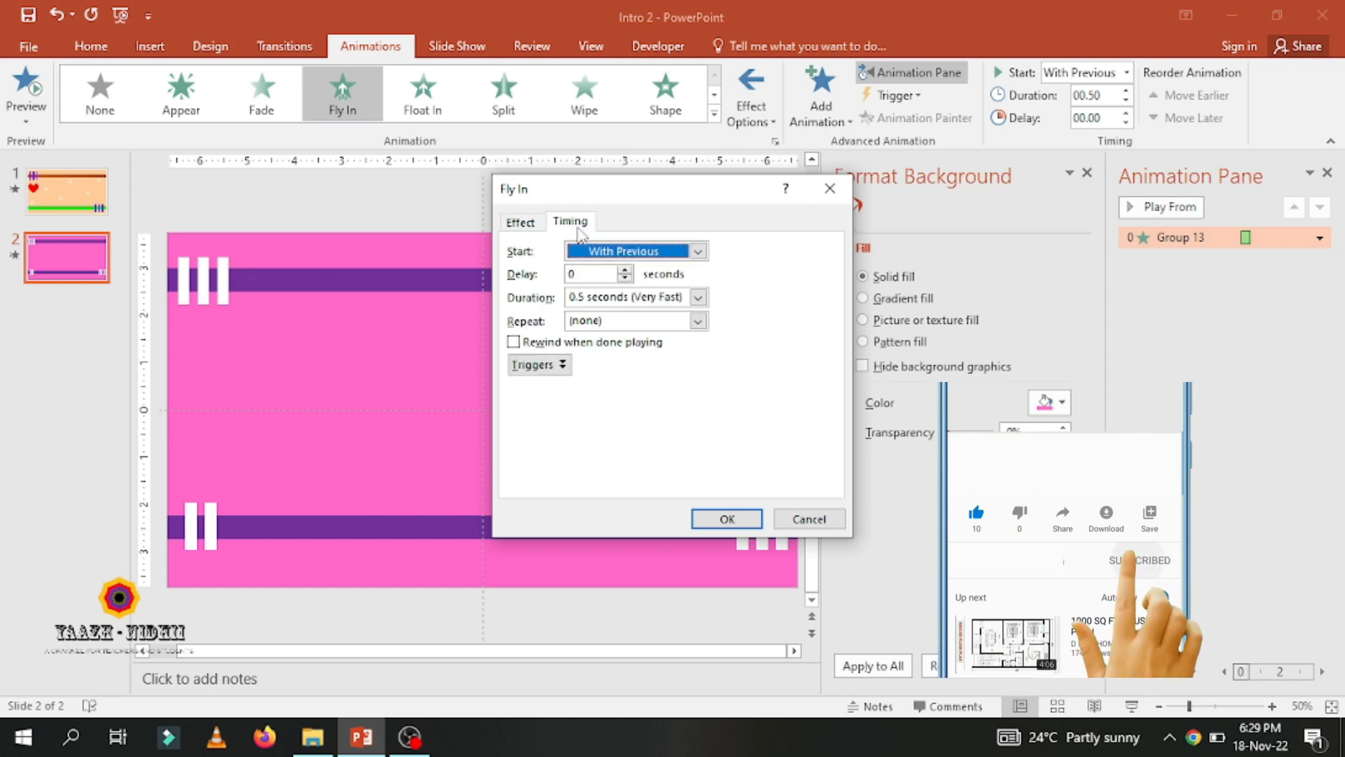
pyautogui.click(698, 297)
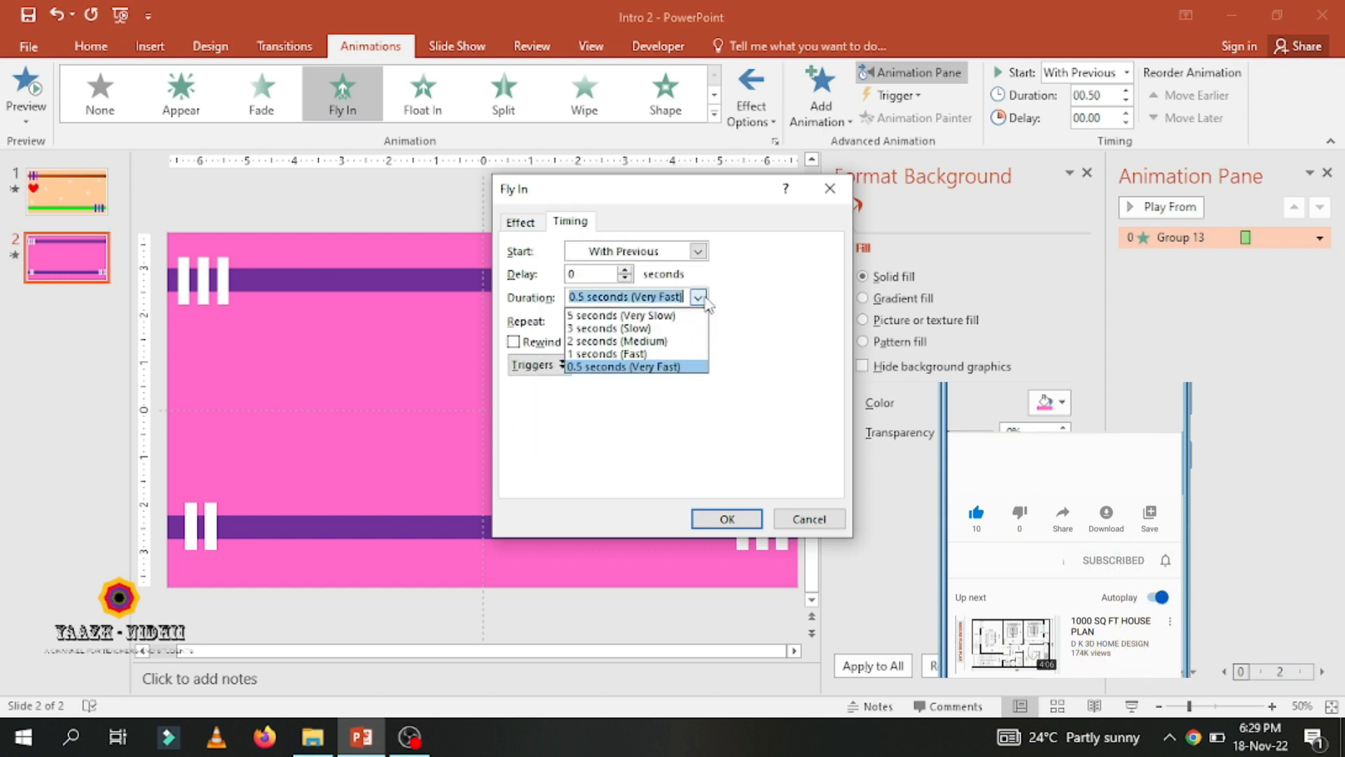
pyautogui.click(647, 342)
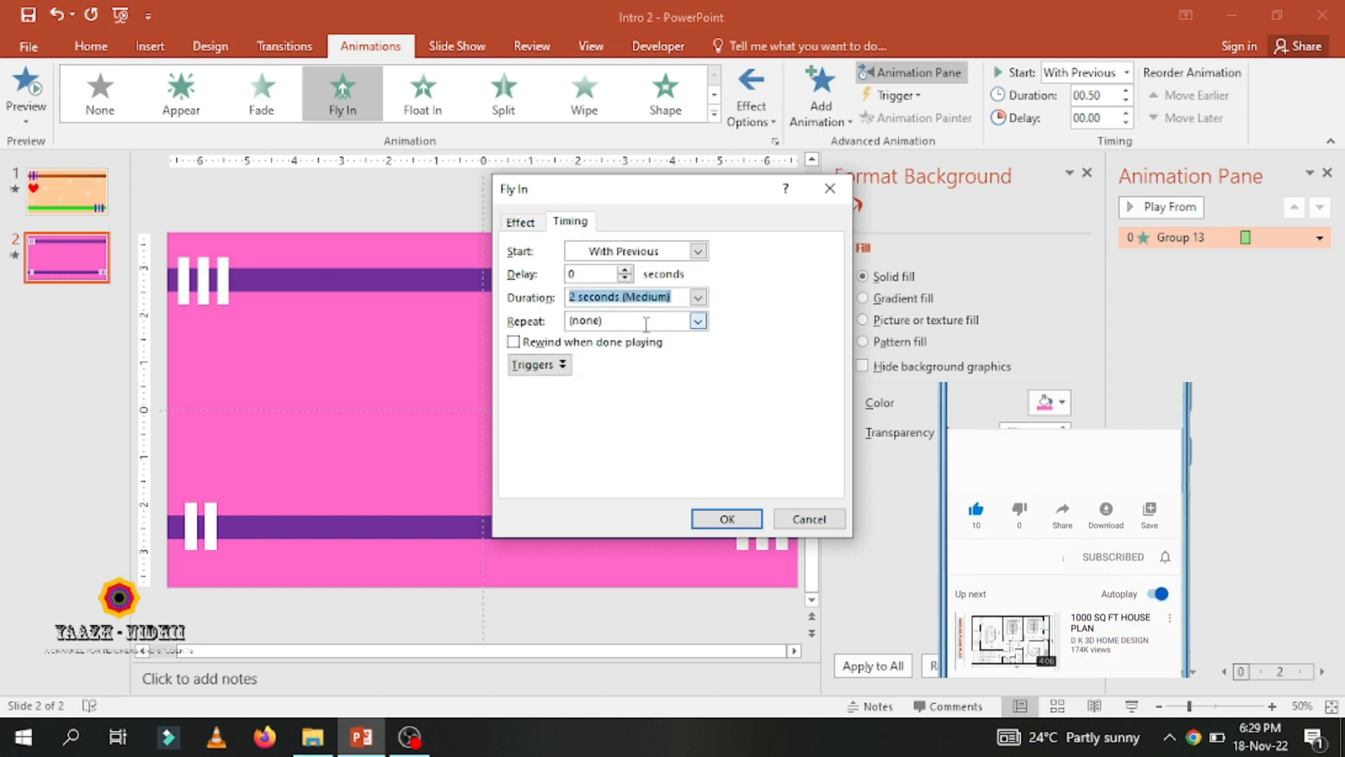
pyautogui.click(697, 320)
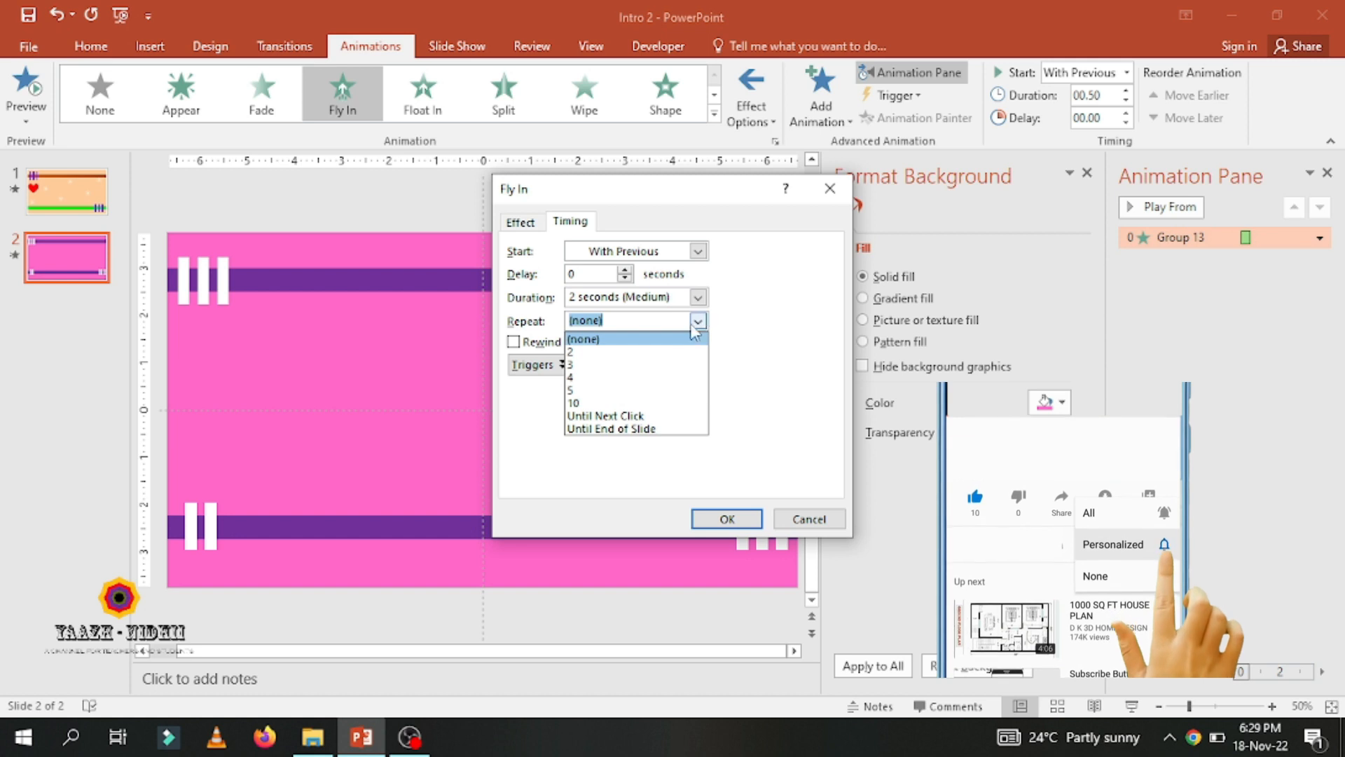
pyautogui.click(655, 428)
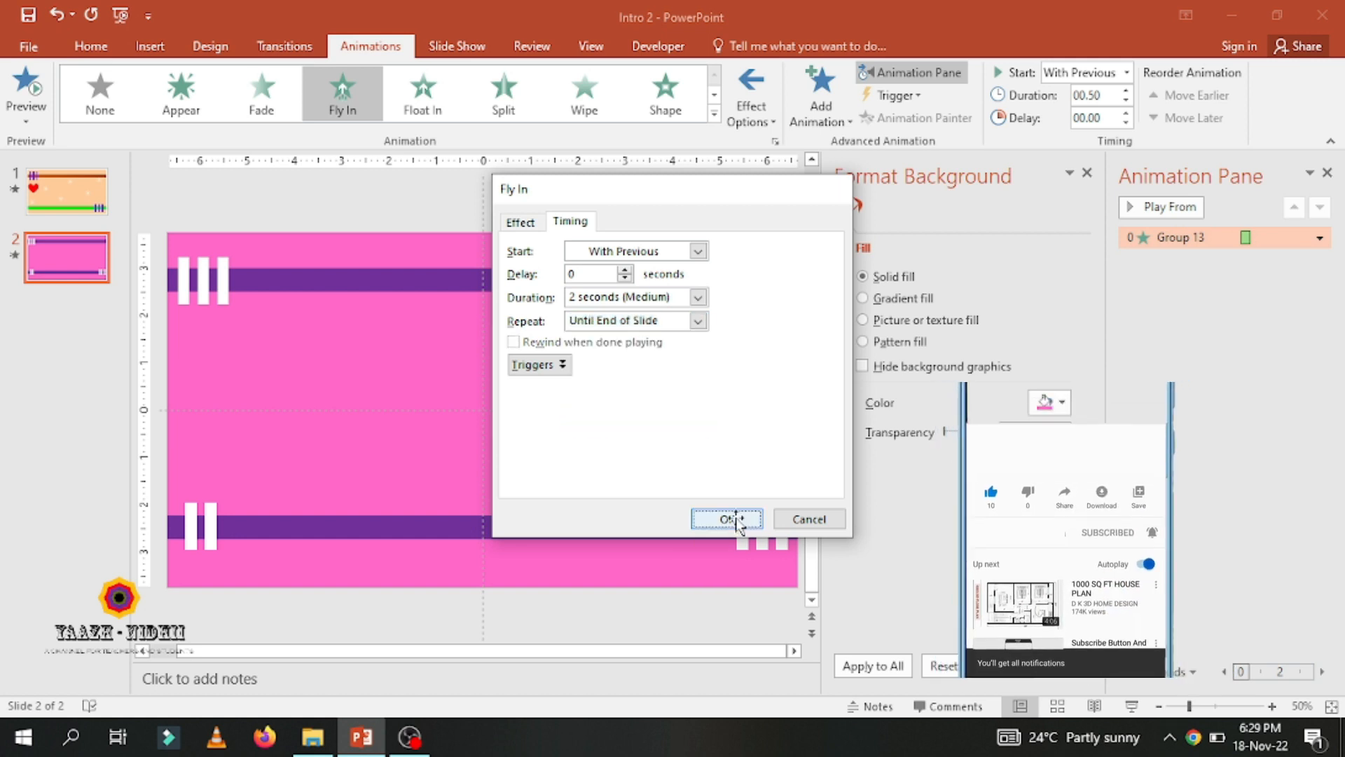
pyautogui.click(727, 518)
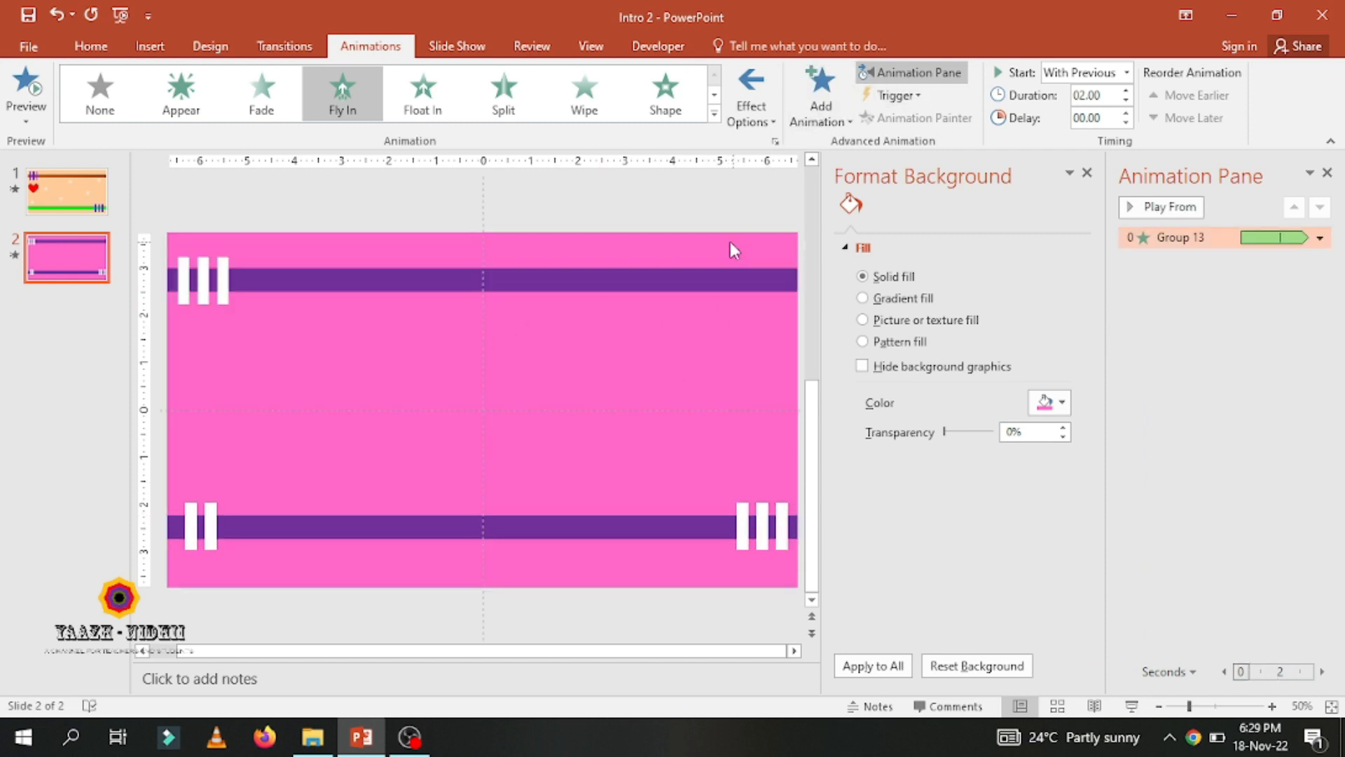
# Step: Copy the upper group's animation to the lower band group with Animation Painter and change its direction to From Left
pyautogui.click(706, 277)
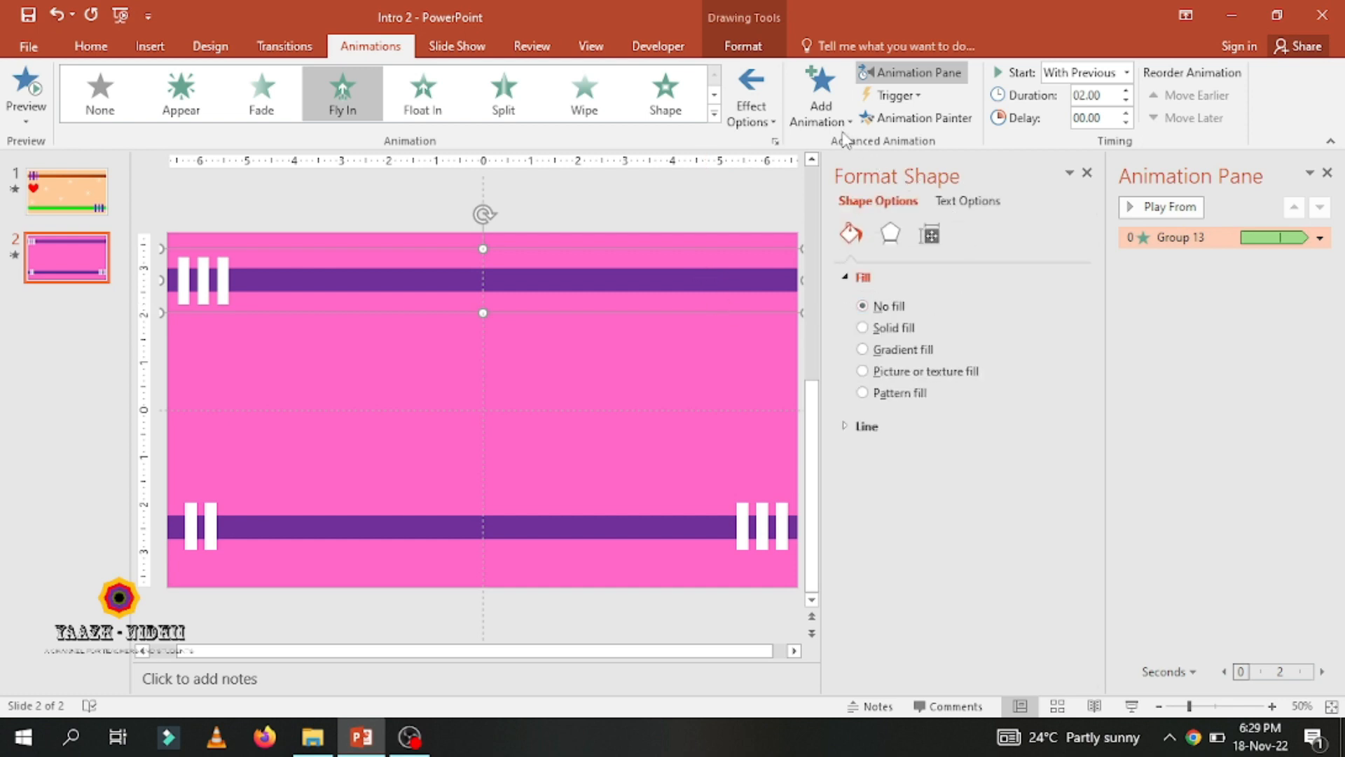
pyautogui.click(918, 118)
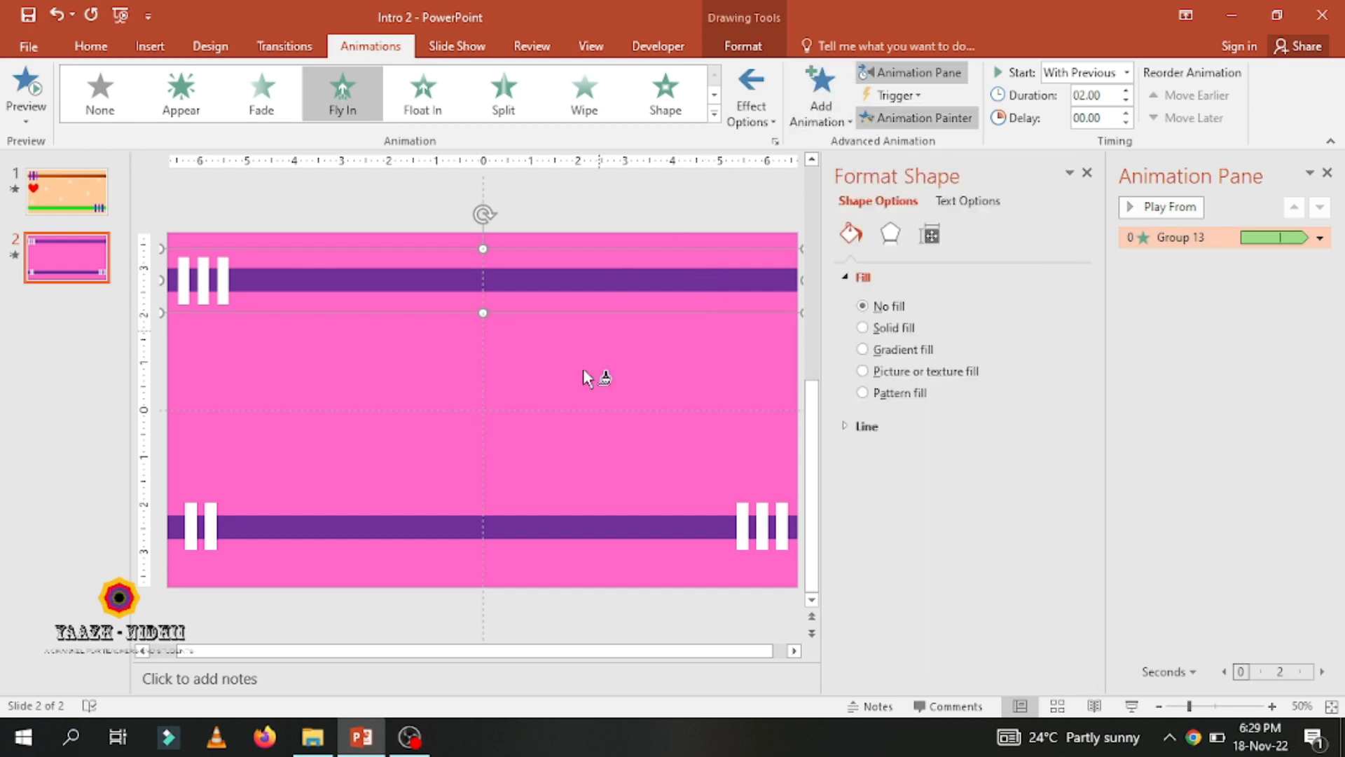
pyautogui.click(570, 525)
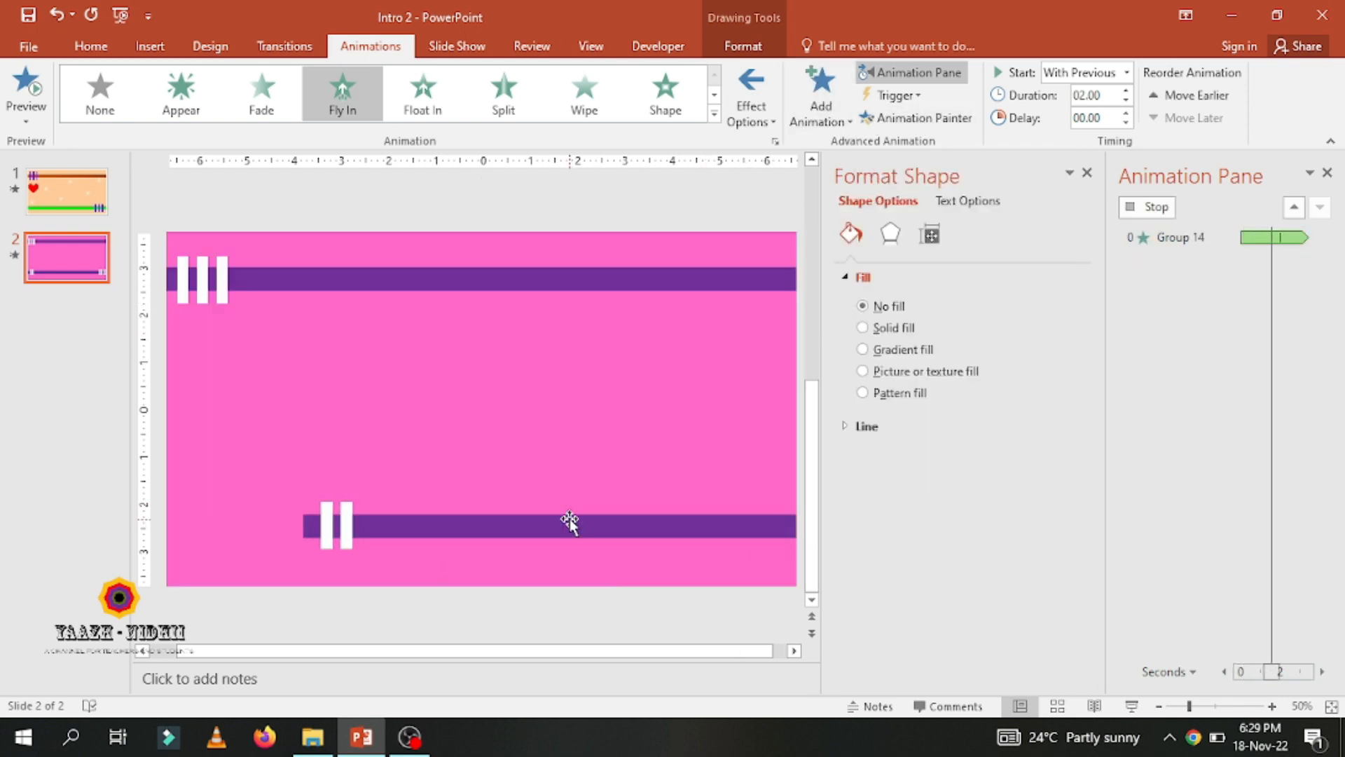
pyautogui.click(774, 120)
pyautogui.click(784, 262)
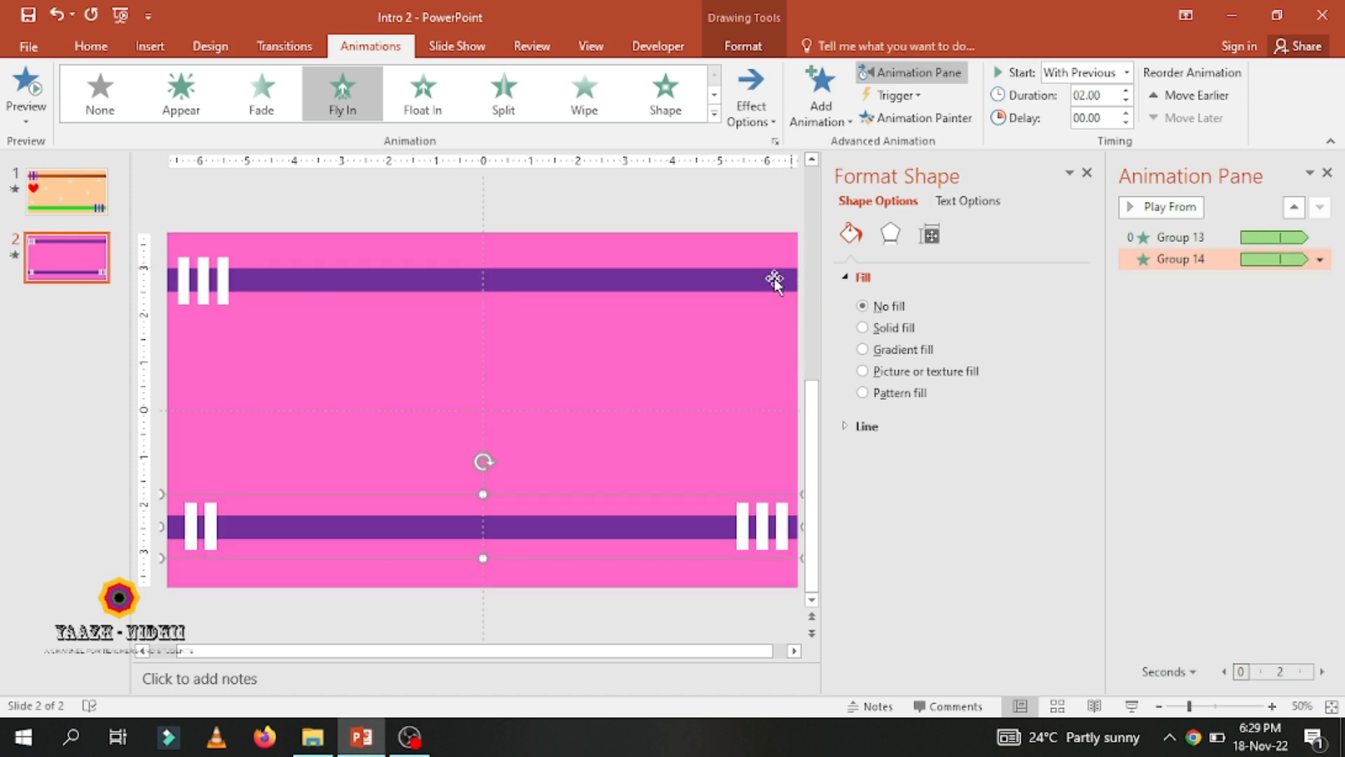
# Step: Insert a 1-inch sun shape left of the slide's center, close the Format Shape pane and shrink the sun's central circle
pyautogui.click(152, 49)
pyautogui.click(344, 122)
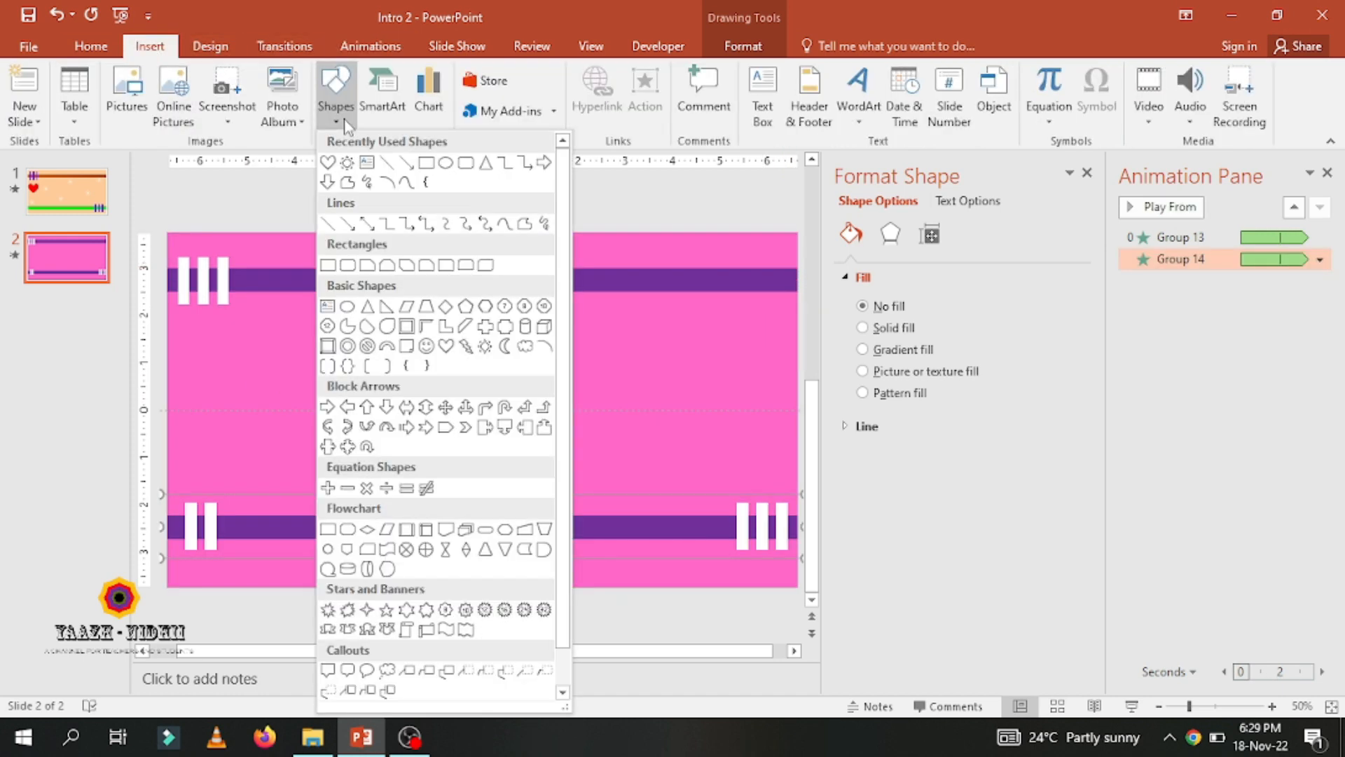
pyautogui.click(484, 346)
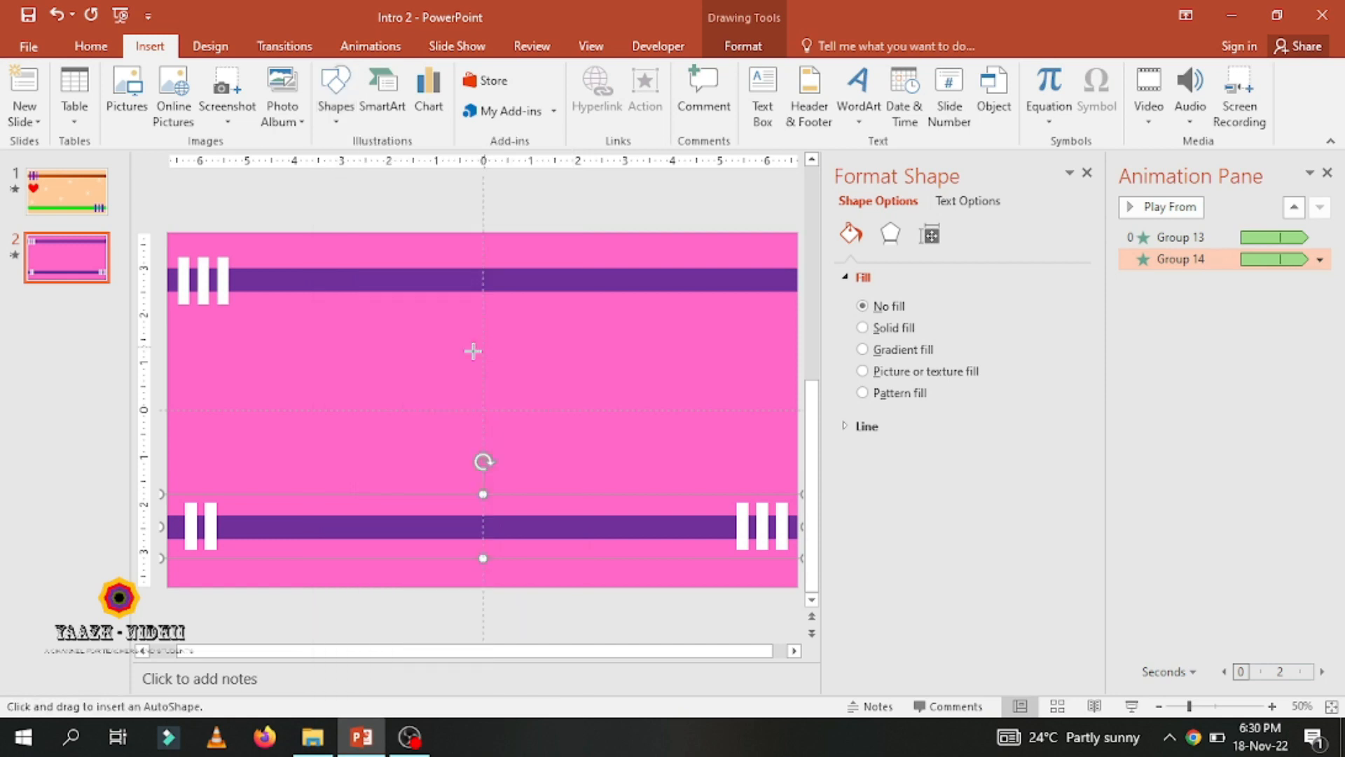
pyautogui.click(377, 378)
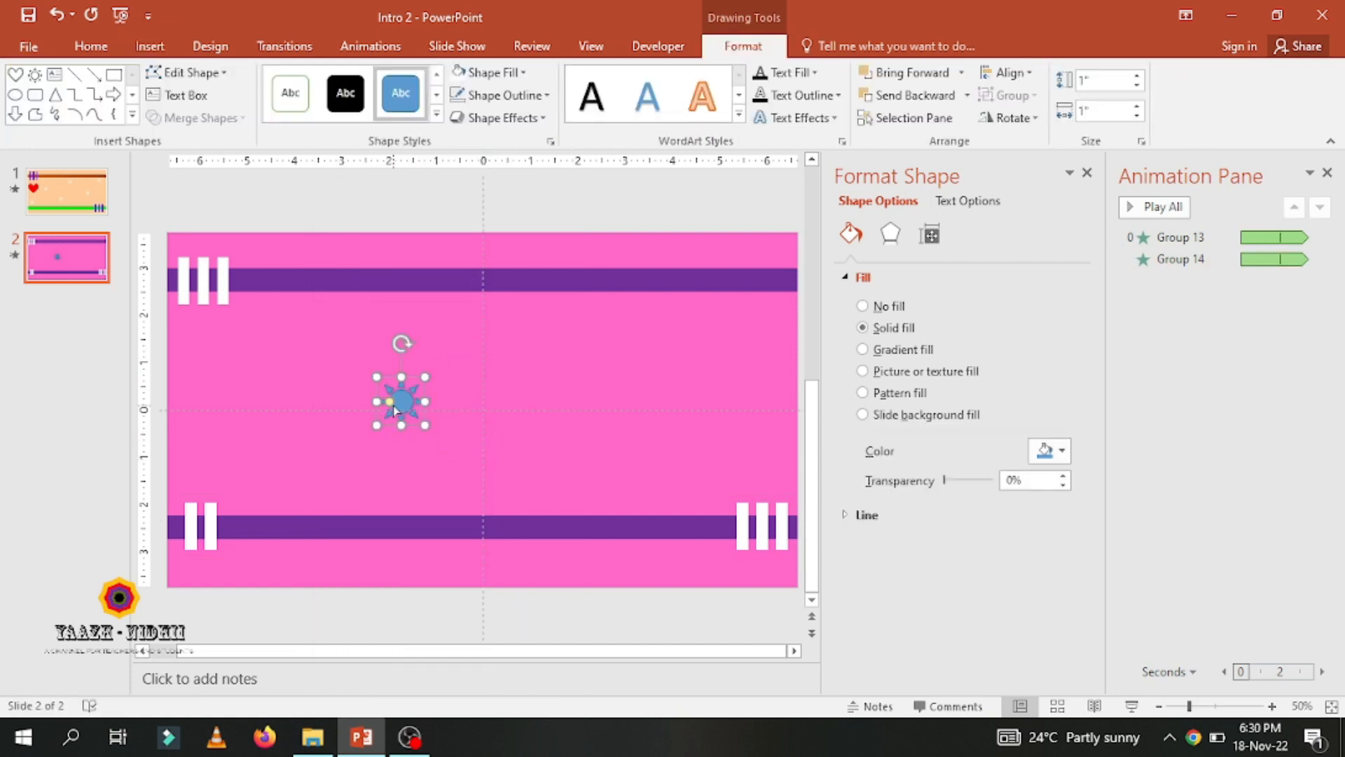
pyautogui.click(1087, 172)
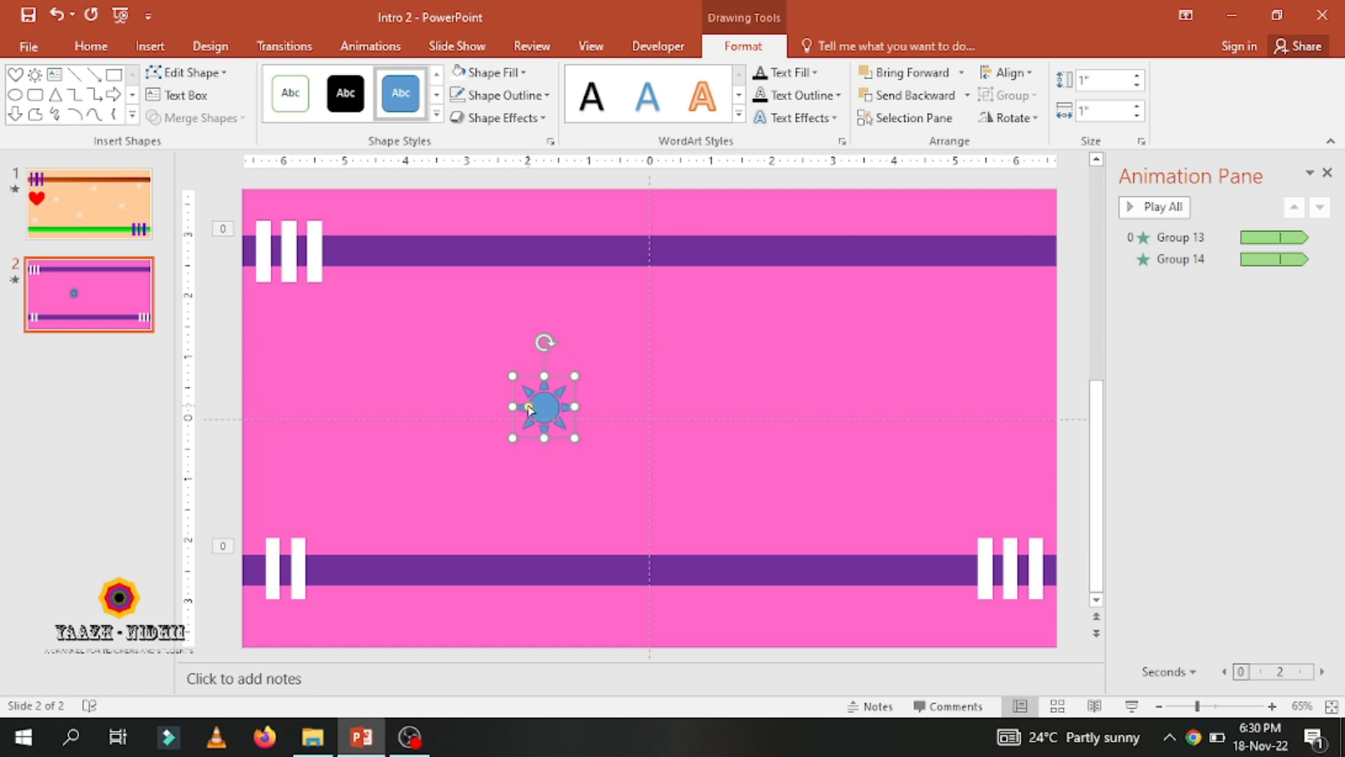
pyautogui.moveTo(527, 406); pyautogui.dragTo(536, 406)
# Step: Remove the sun's outline and fill it with white
pyautogui.click(545, 96)
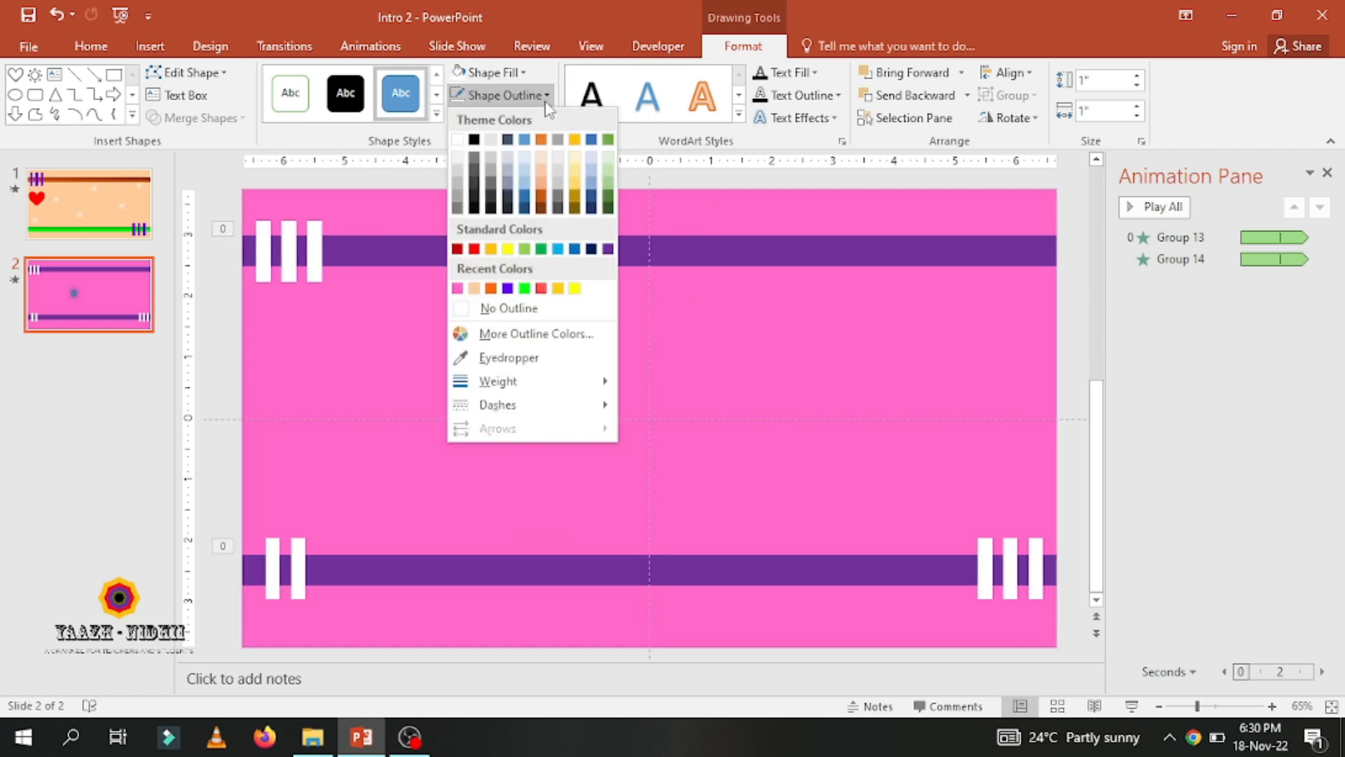
pyautogui.click(531, 313)
pyautogui.click(490, 72)
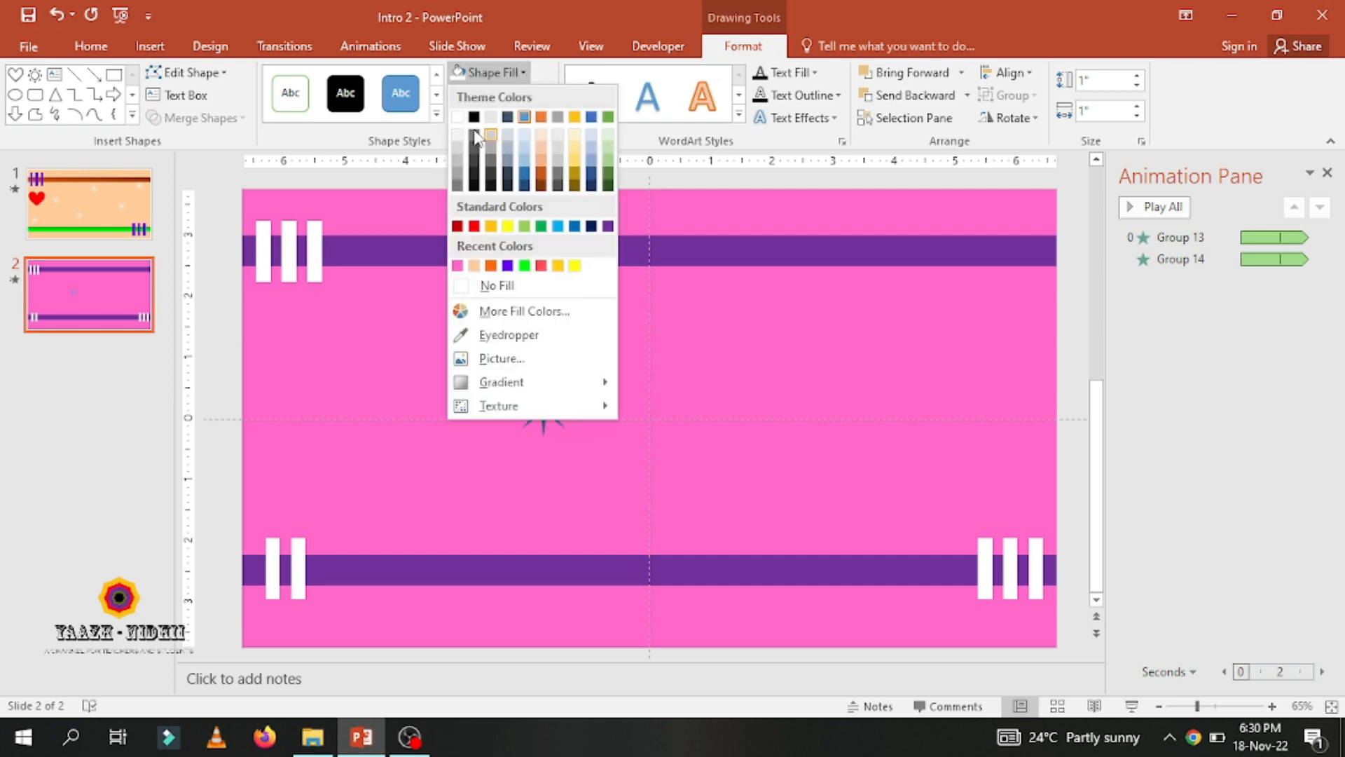
pyautogui.click(457, 117)
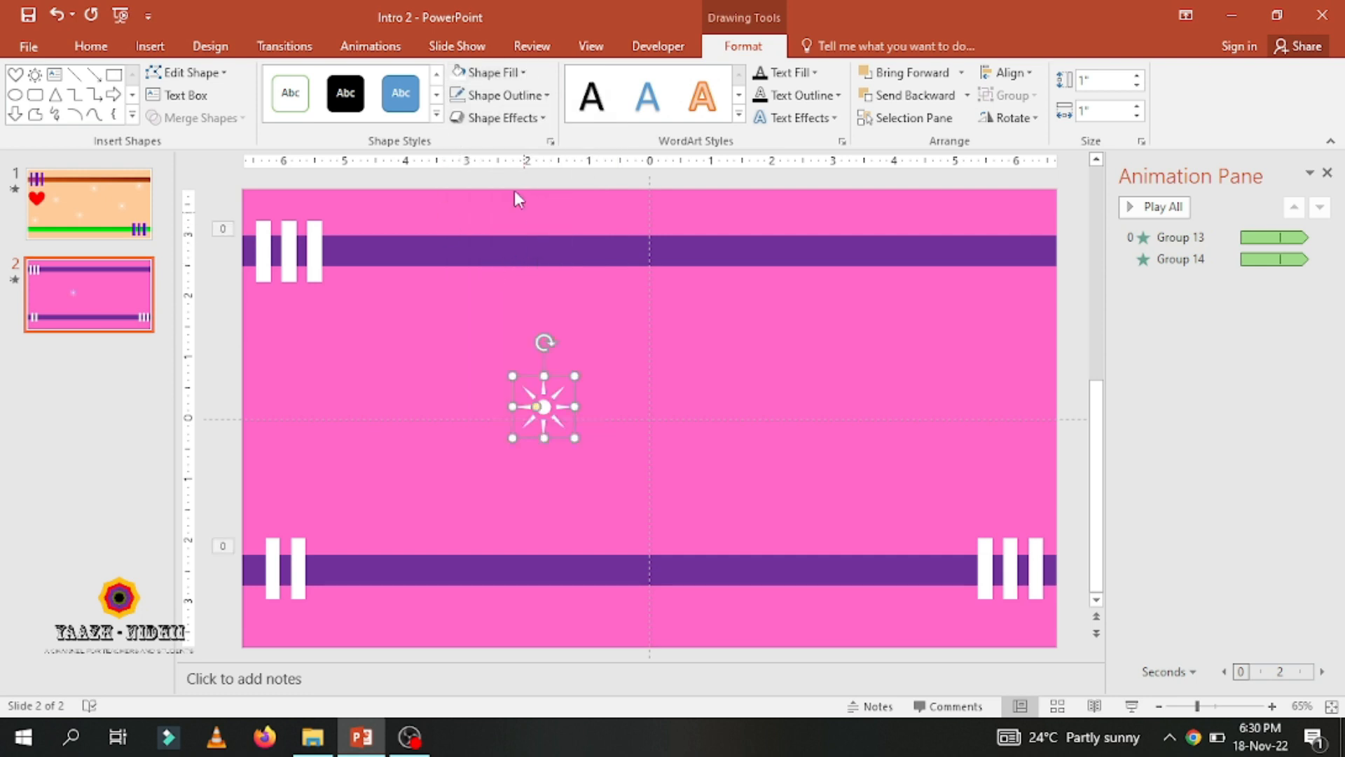
# Step: Apply the fourth preset shape effect in the first preset row to the white sun
pyautogui.click(502, 118)
pyautogui.moveTo(519, 152)
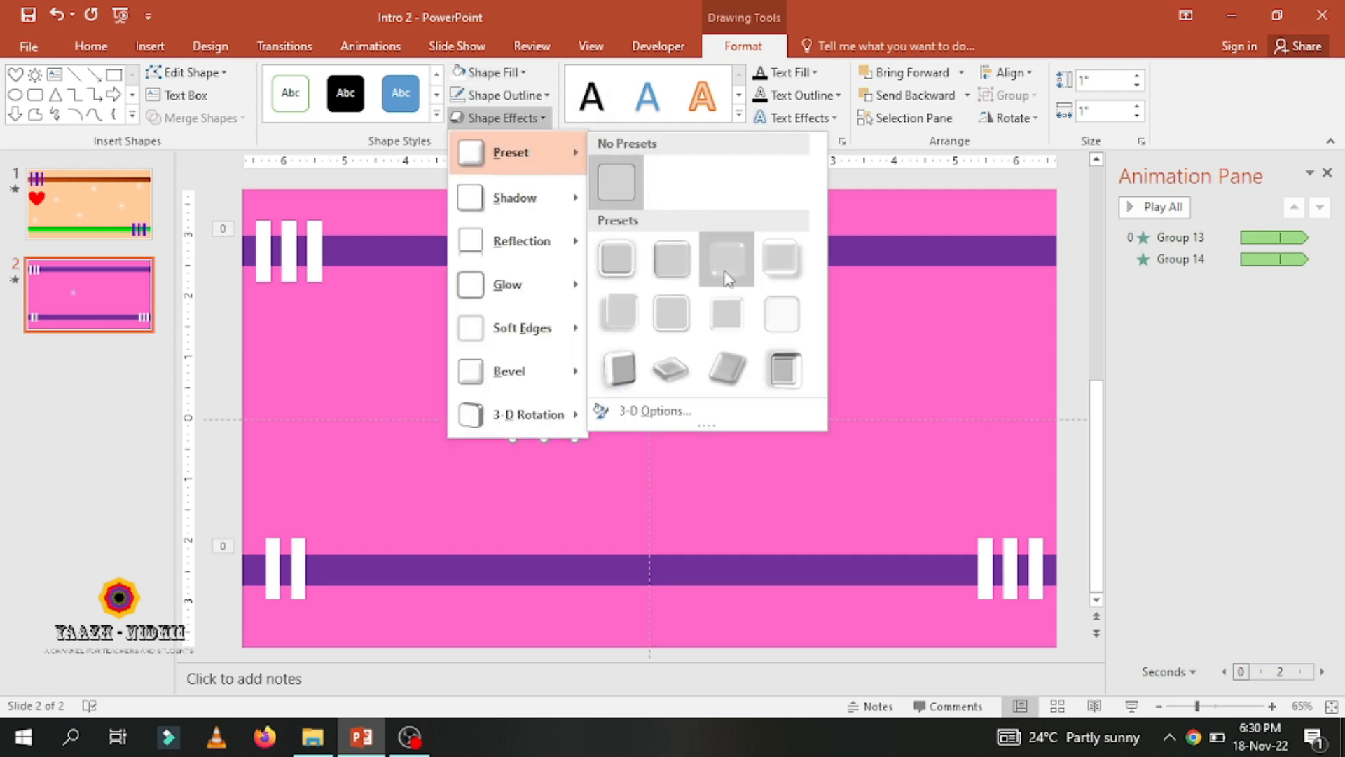
pyautogui.click(777, 261)
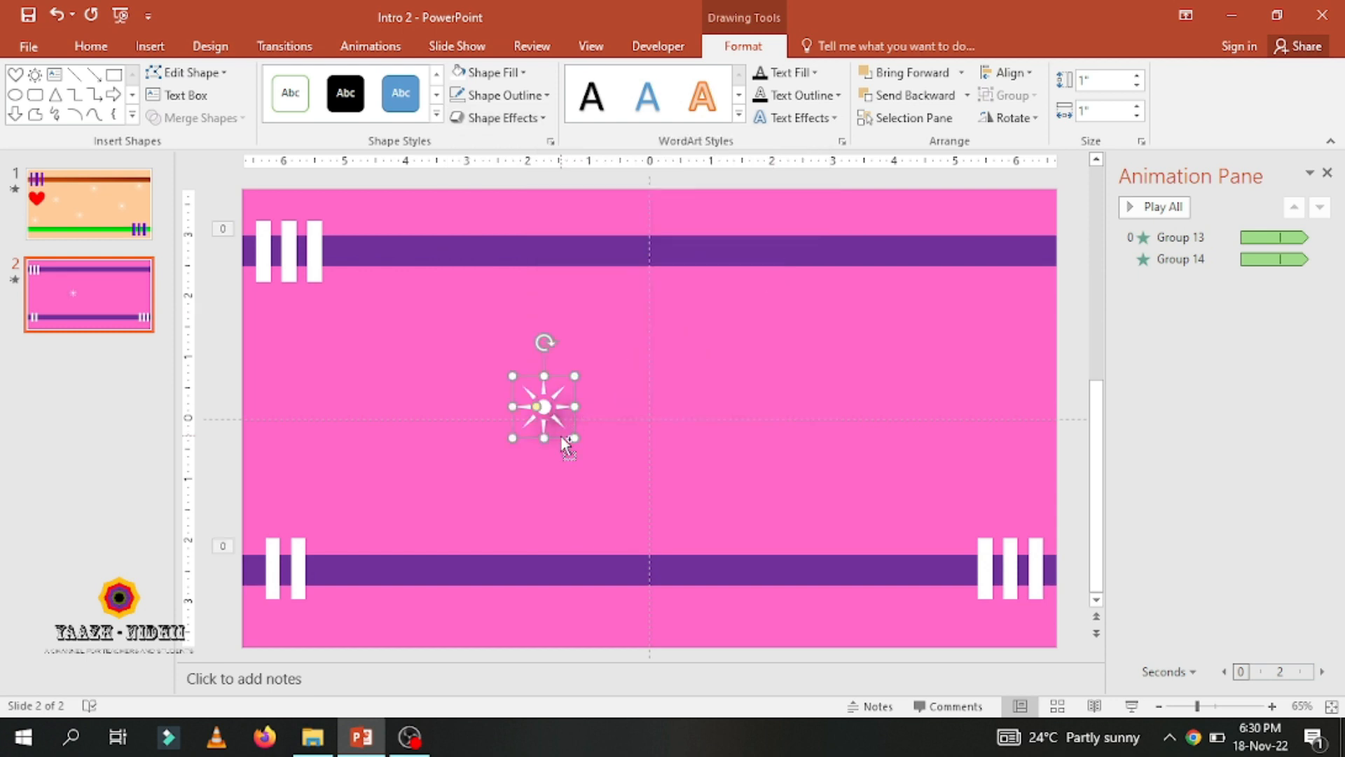
# Step: Duplicate the white sun until there are seven and scatter them across the pink area between the two purple bands
pyautogui.moveTo(563, 436); pyautogui.dragTo(851, 456)
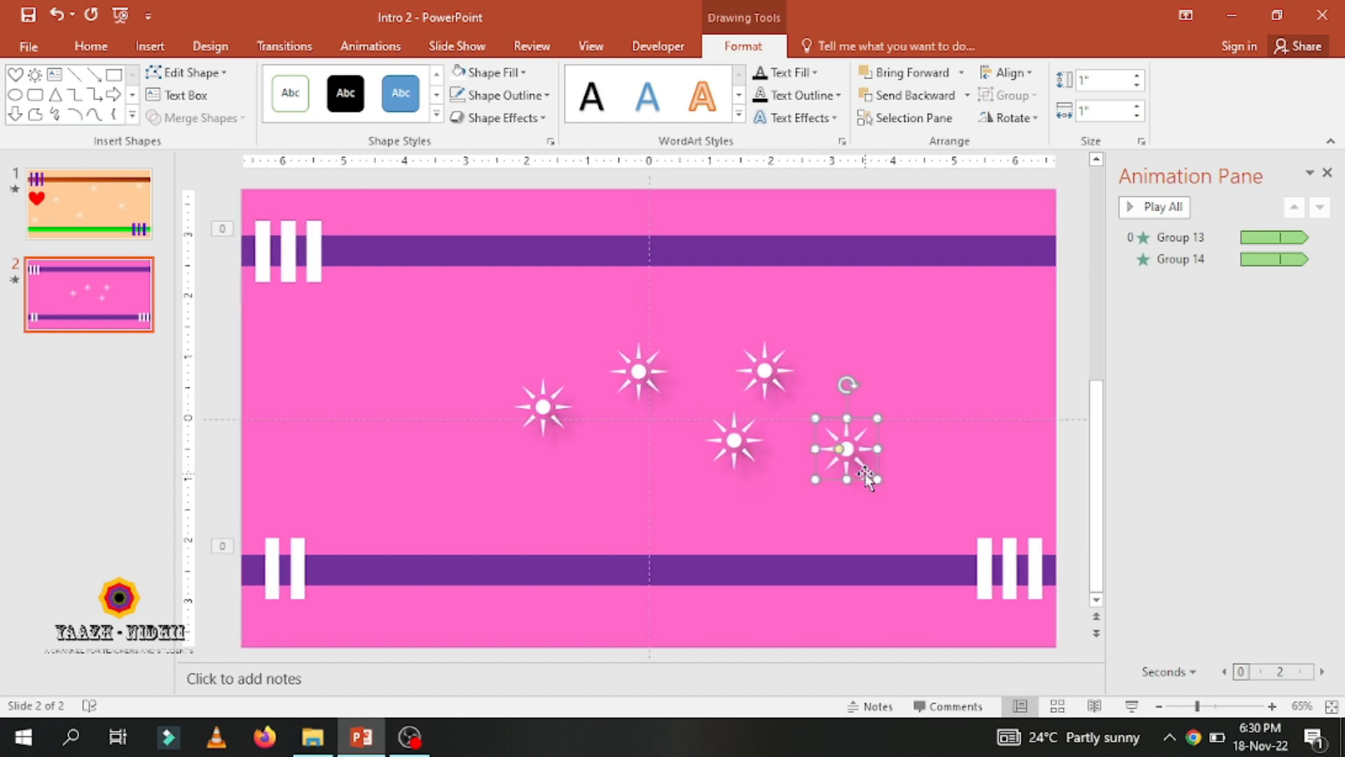
pyautogui.moveTo(538, 414); pyautogui.dragTo(279, 420)
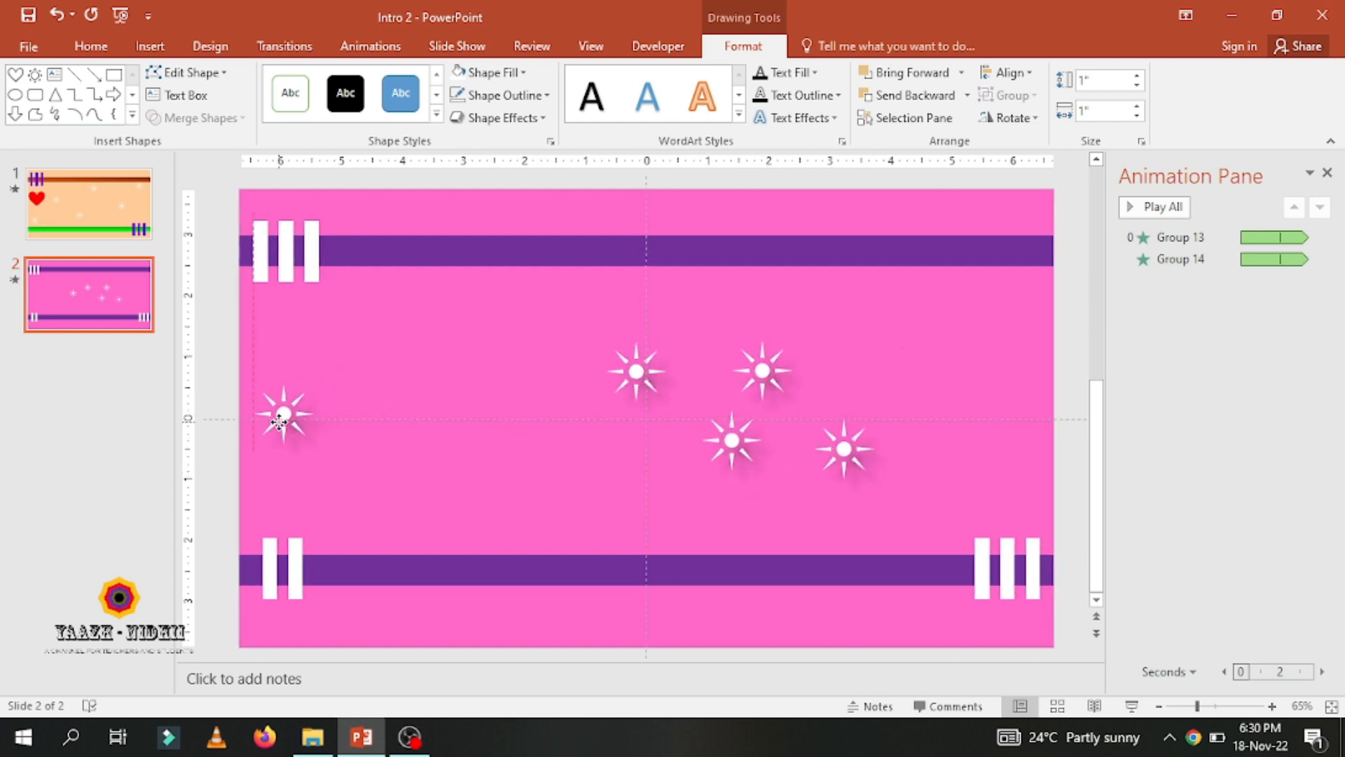
pyautogui.moveTo(641, 371); pyautogui.dragTo(444, 306)
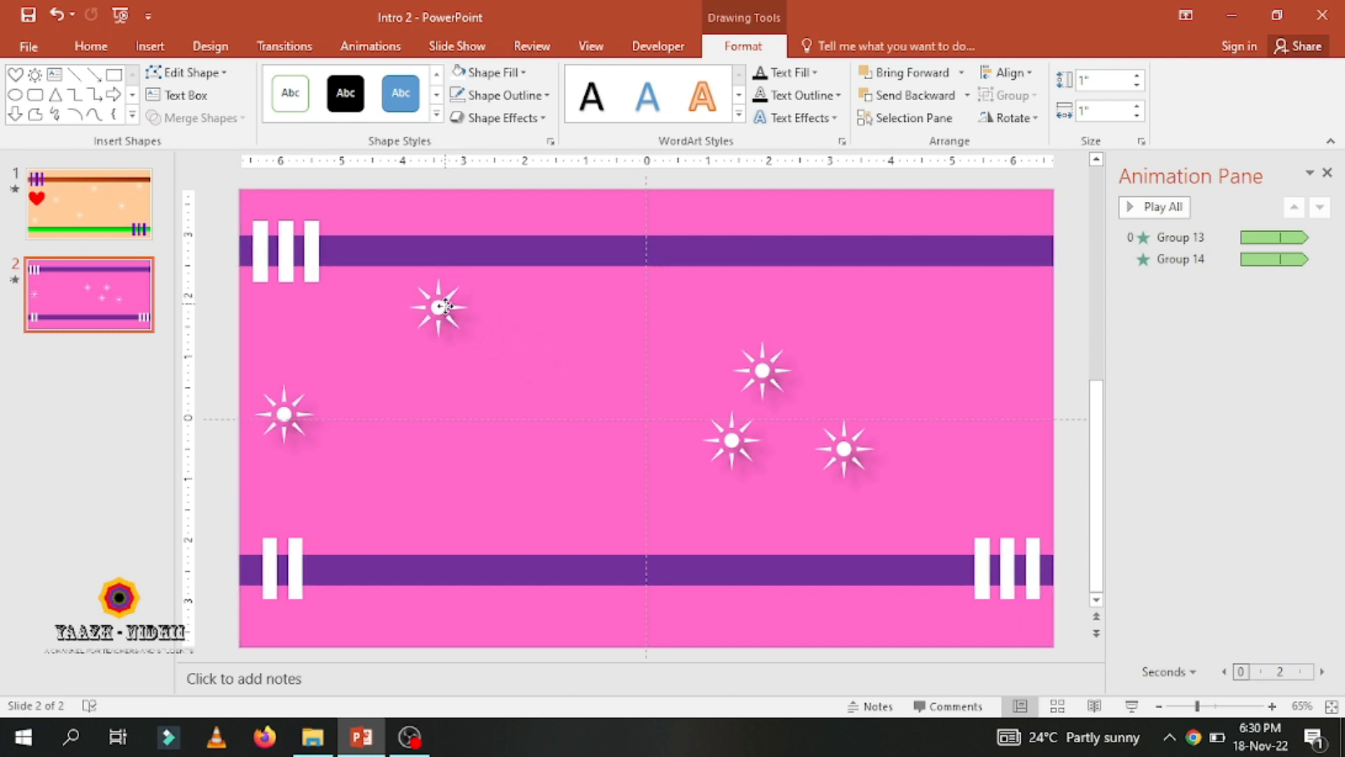
pyautogui.moveTo(732, 446); pyautogui.dragTo(512, 456)
pyautogui.moveTo(773, 384); pyautogui.dragTo(670, 325)
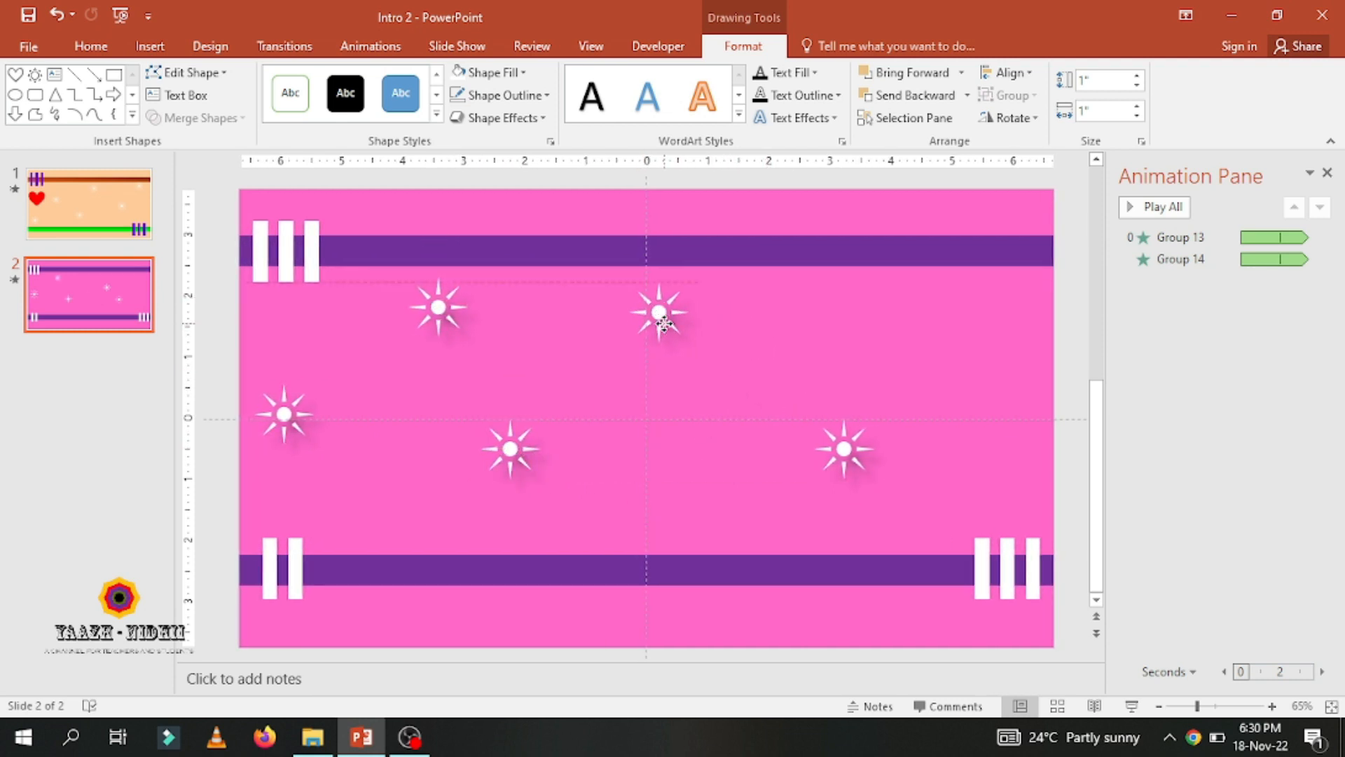
pyautogui.moveTo(845, 452); pyautogui.dragTo(995, 432)
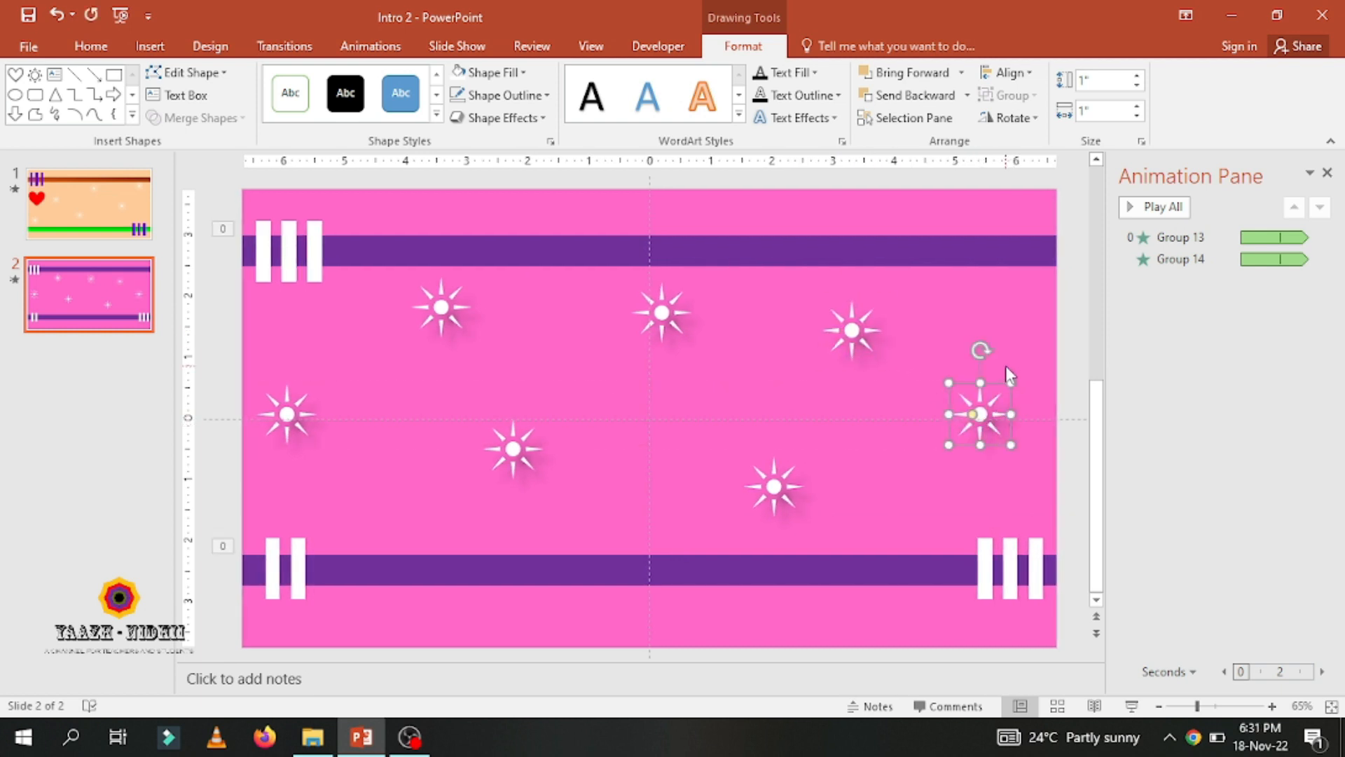
# Step: Apply the Spin emphasis animation to all seven suns together
pyautogui.keyDown('shift'); pyautogui.click(774, 486); pyautogui.keyUp('shift')
pyautogui.keyDown('shift'); pyautogui.click(513, 449); pyautogui.keyUp('shift')
pyautogui.keyDown('shift'); pyautogui.click(300, 414); pyautogui.keyUp('shift')
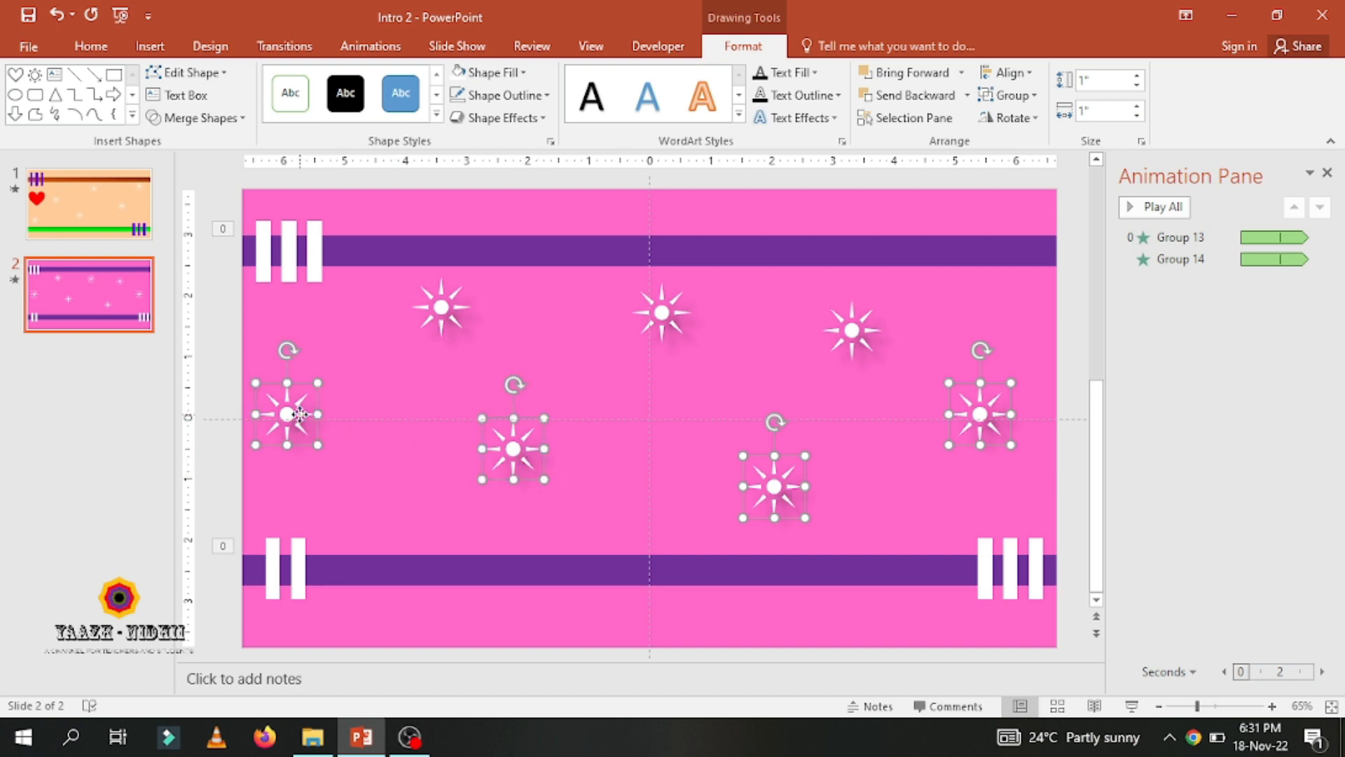
pyautogui.keyDown('shift'); pyautogui.click(444, 324); pyautogui.keyUp('shift')
pyautogui.keyDown('shift'); pyautogui.click(662, 316); pyautogui.keyUp('shift')
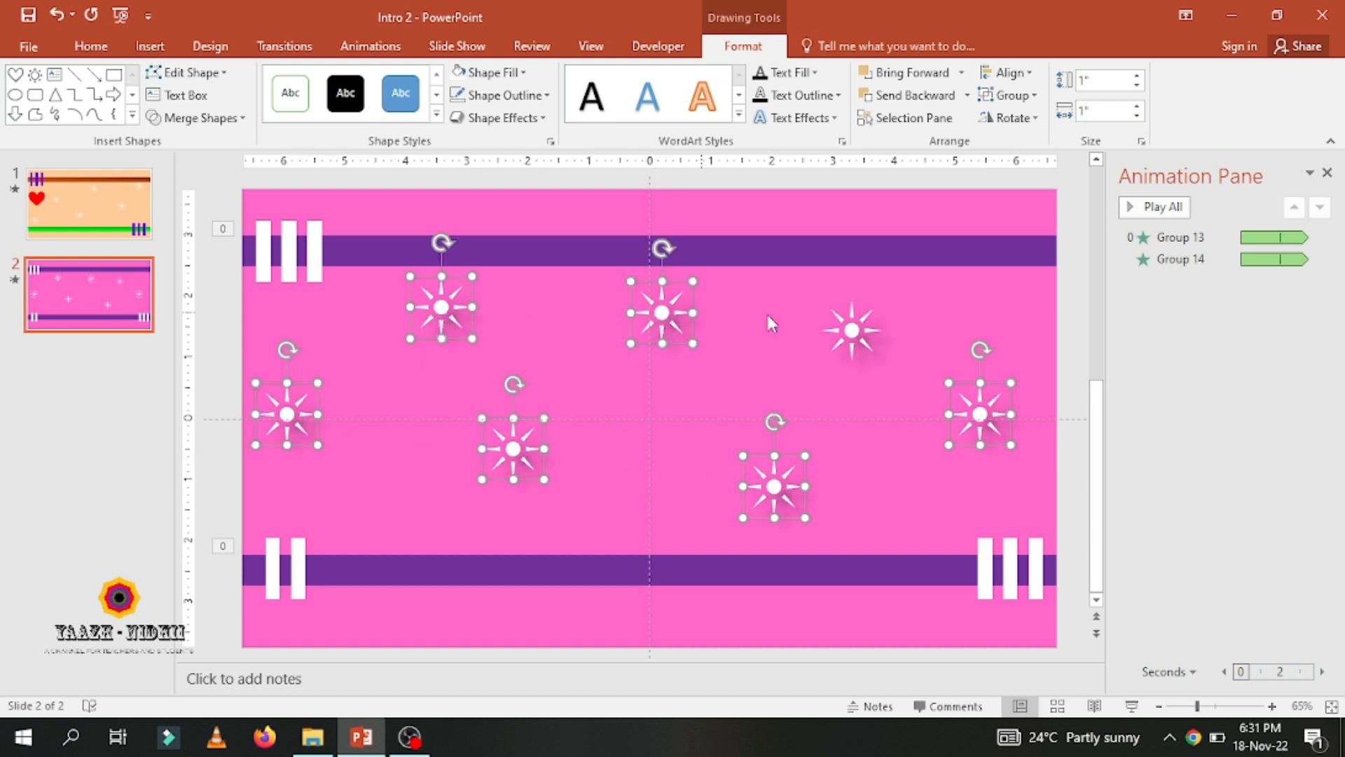
pyautogui.keyDown('shift'); pyautogui.click(859, 337); pyautogui.keyUp('shift')
pyautogui.click(387, 50)
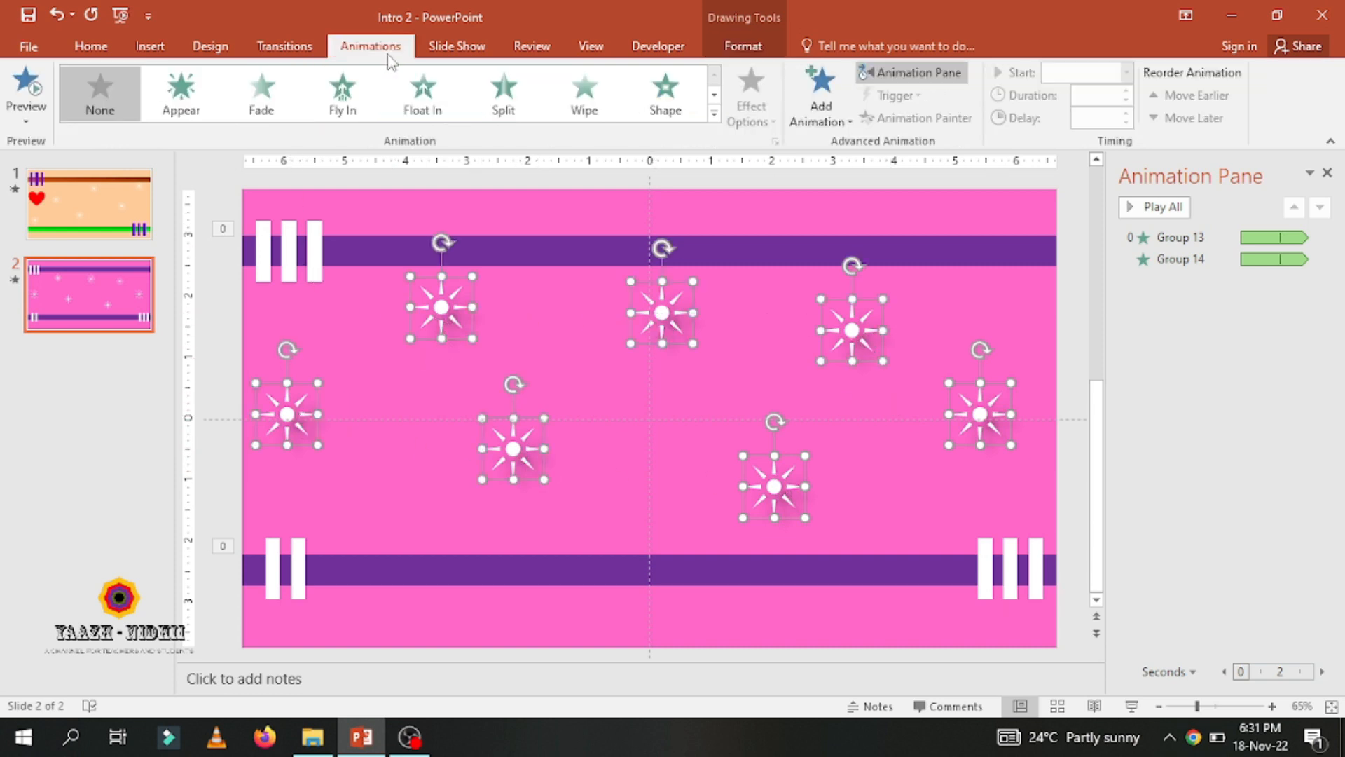
pyautogui.click(714, 113)
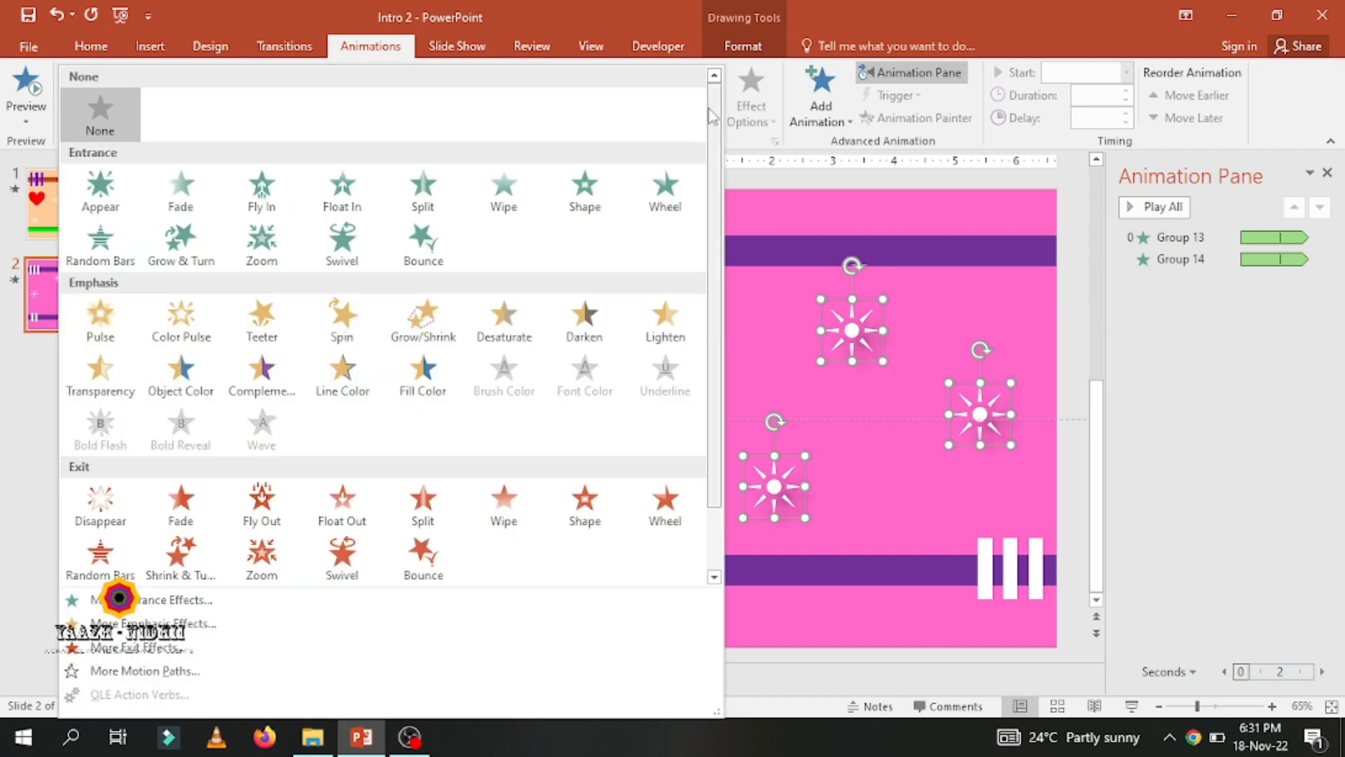
pyautogui.click(343, 319)
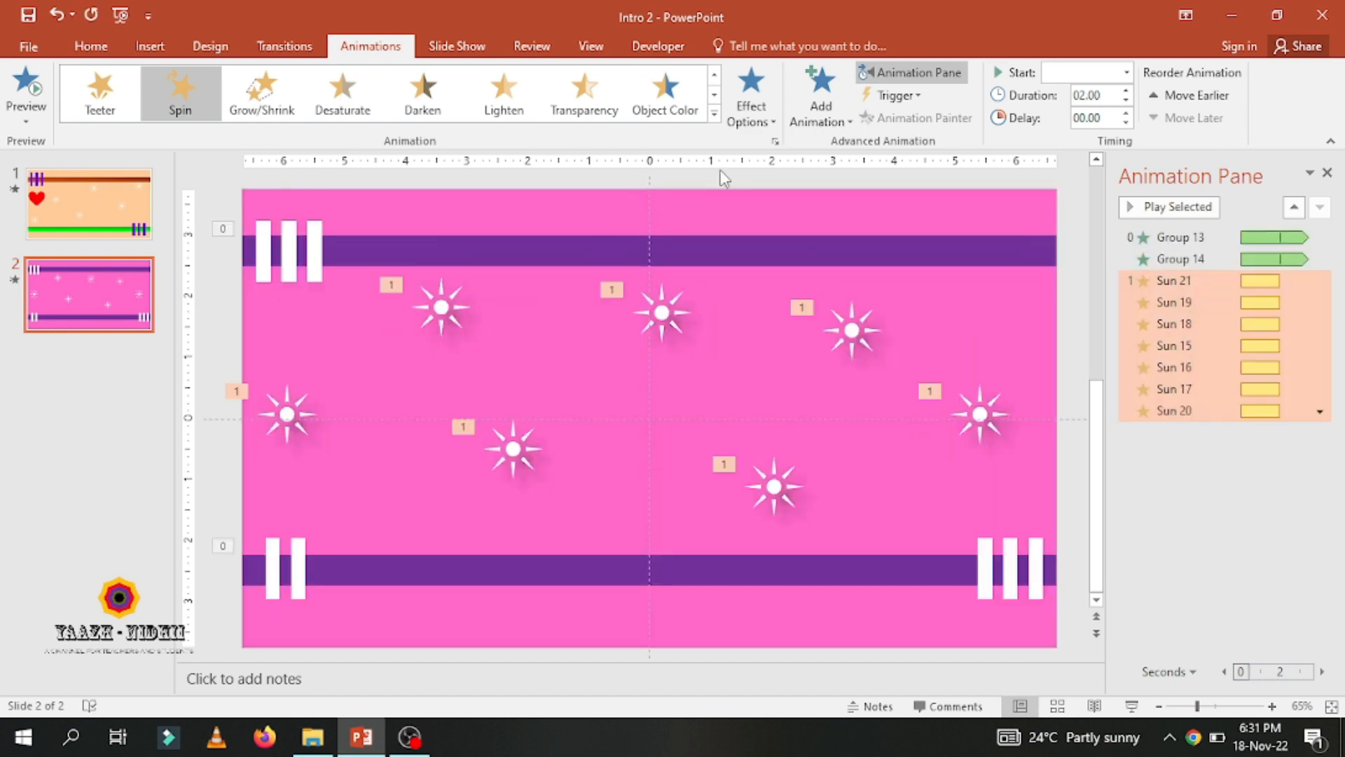
pyautogui.click(768, 122)
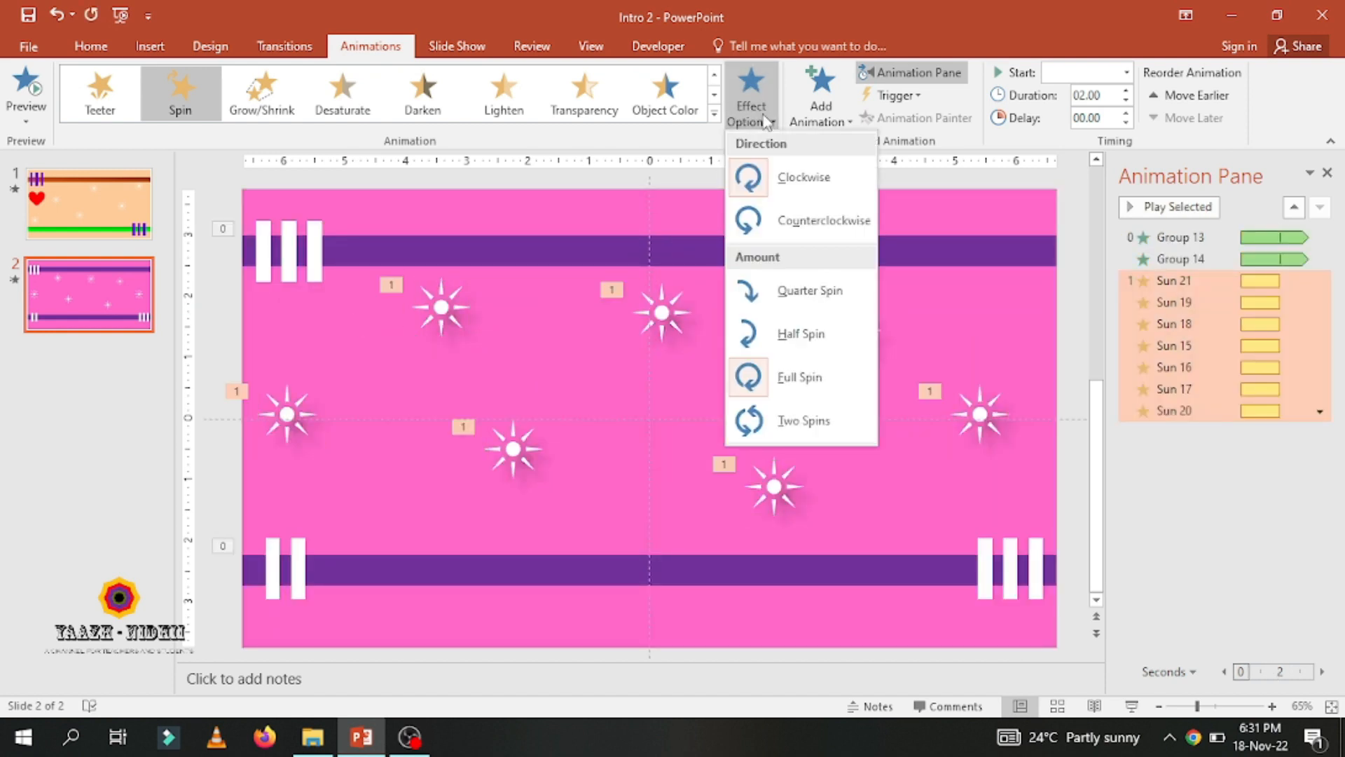
pyautogui.click(715, 115)
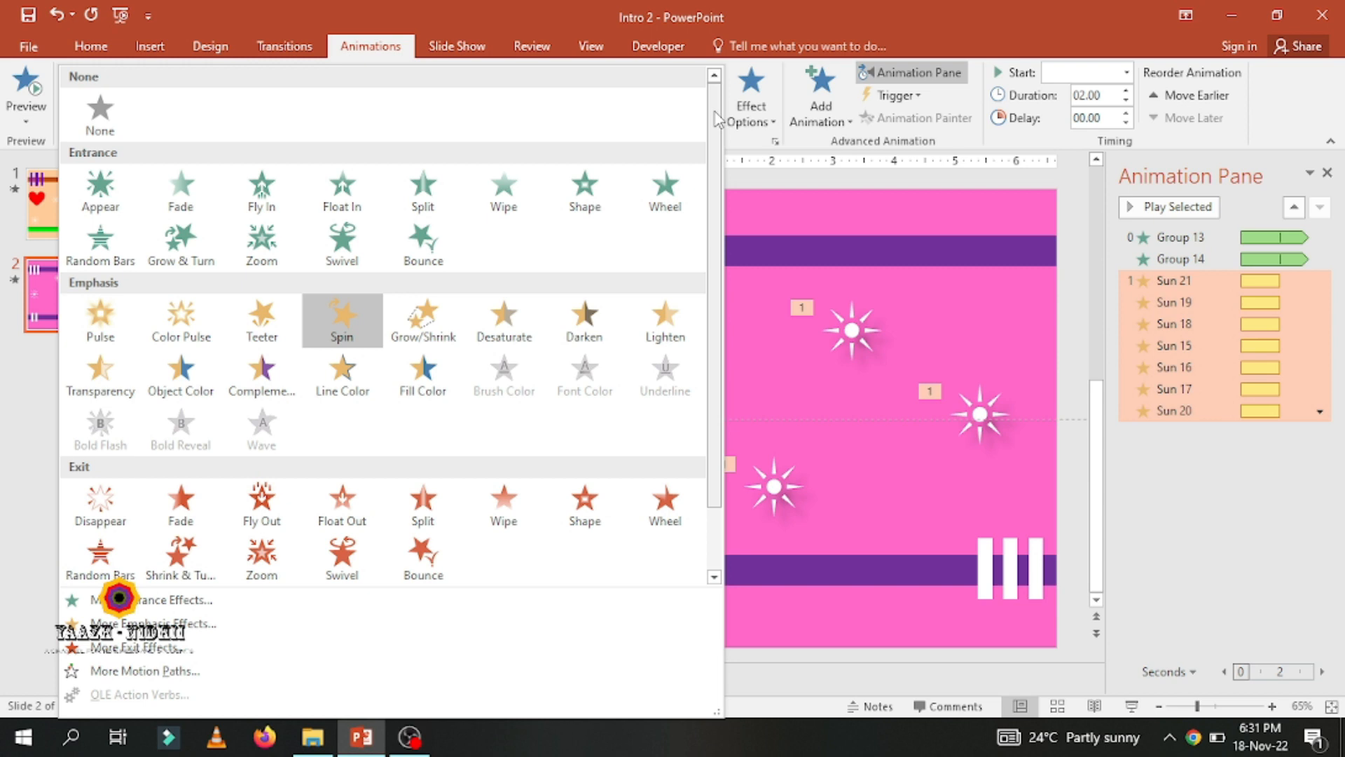
pyautogui.press('Escape')
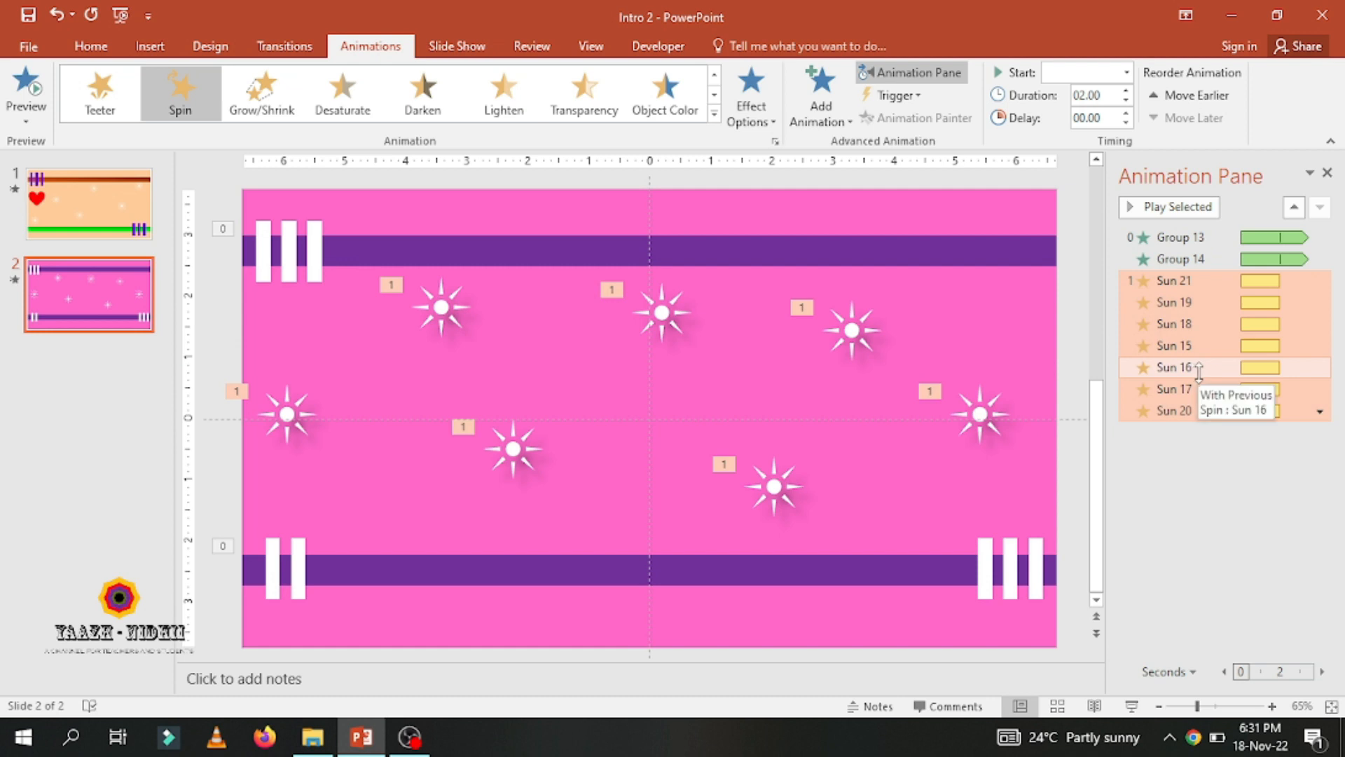
# Step: Set the seven suns' Spin animations to Start With Previous, with a duration of 2 seconds (Medium) and repeat Until End of Slide
pyautogui.click(1320, 411)
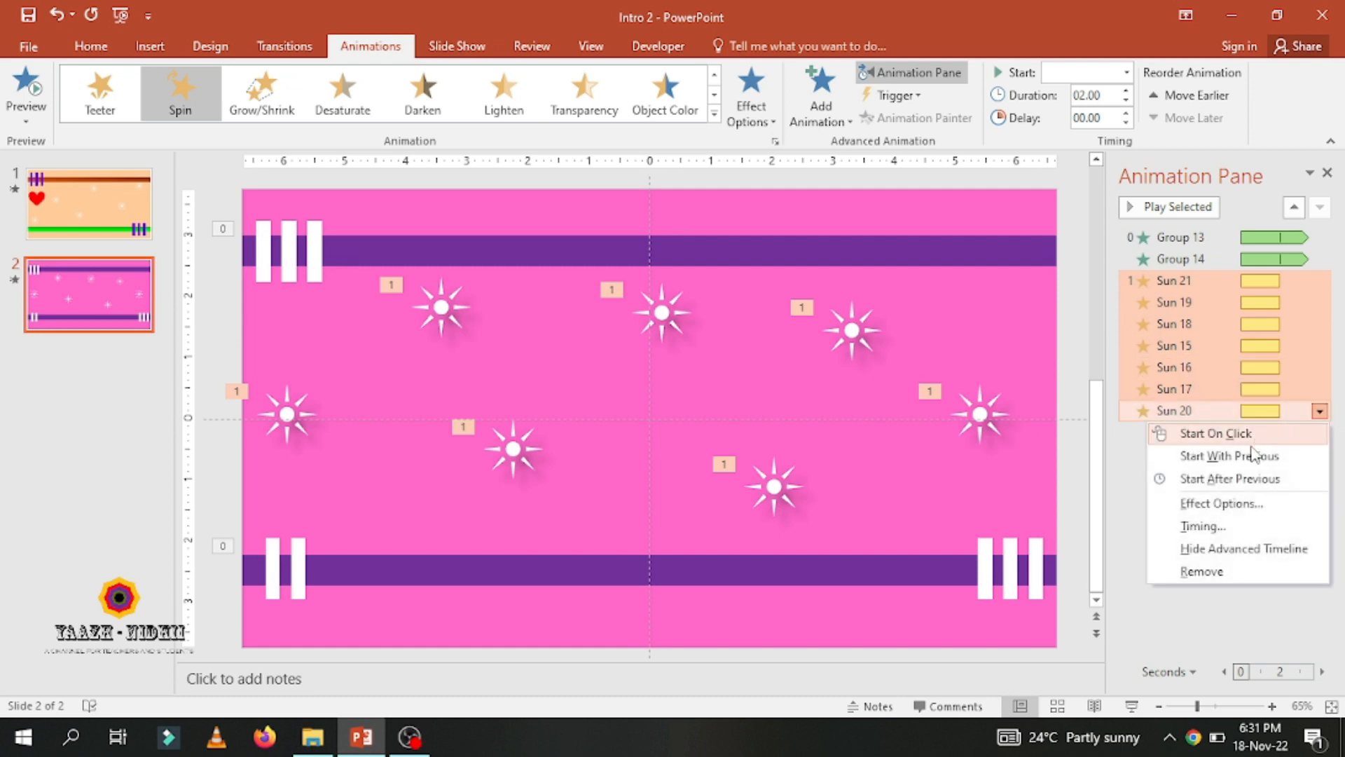
pyautogui.click(1250, 457)
pyautogui.click(1319, 412)
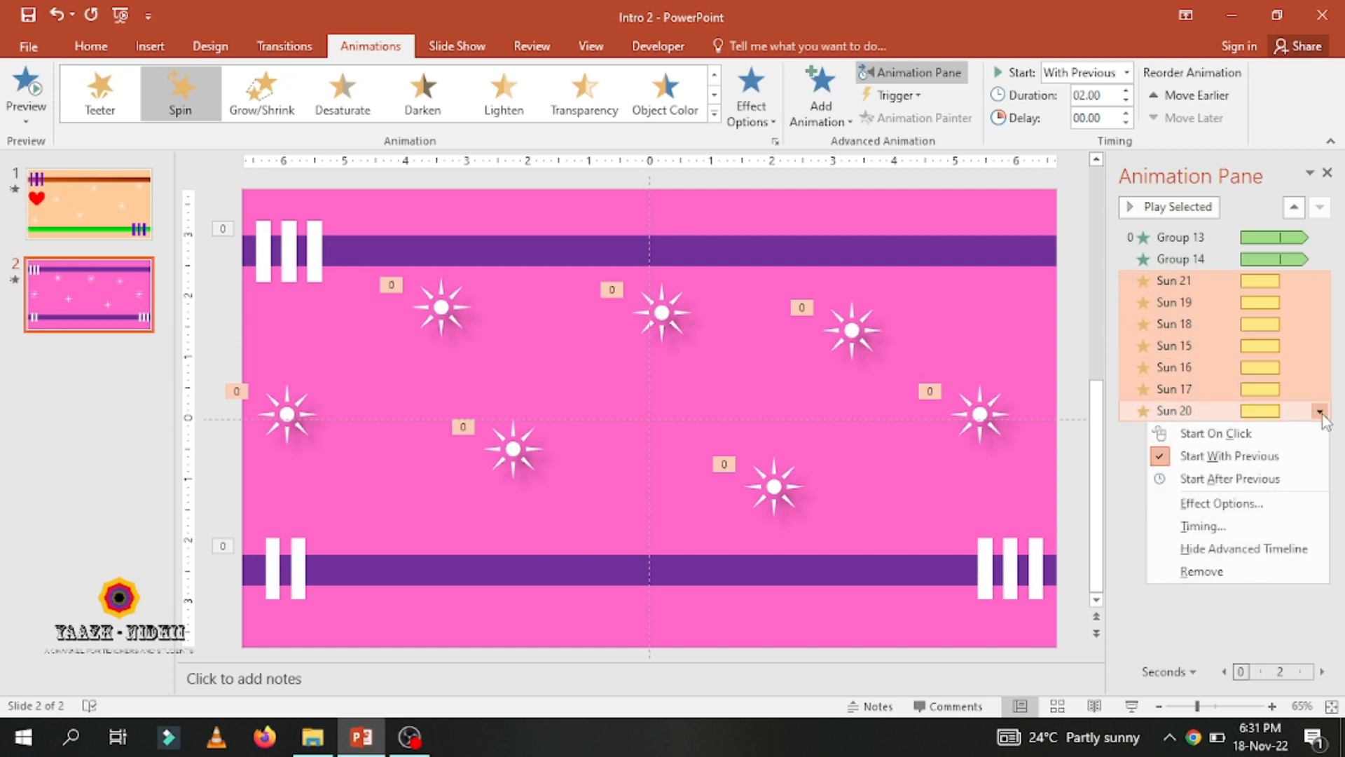
pyautogui.click(1226, 503)
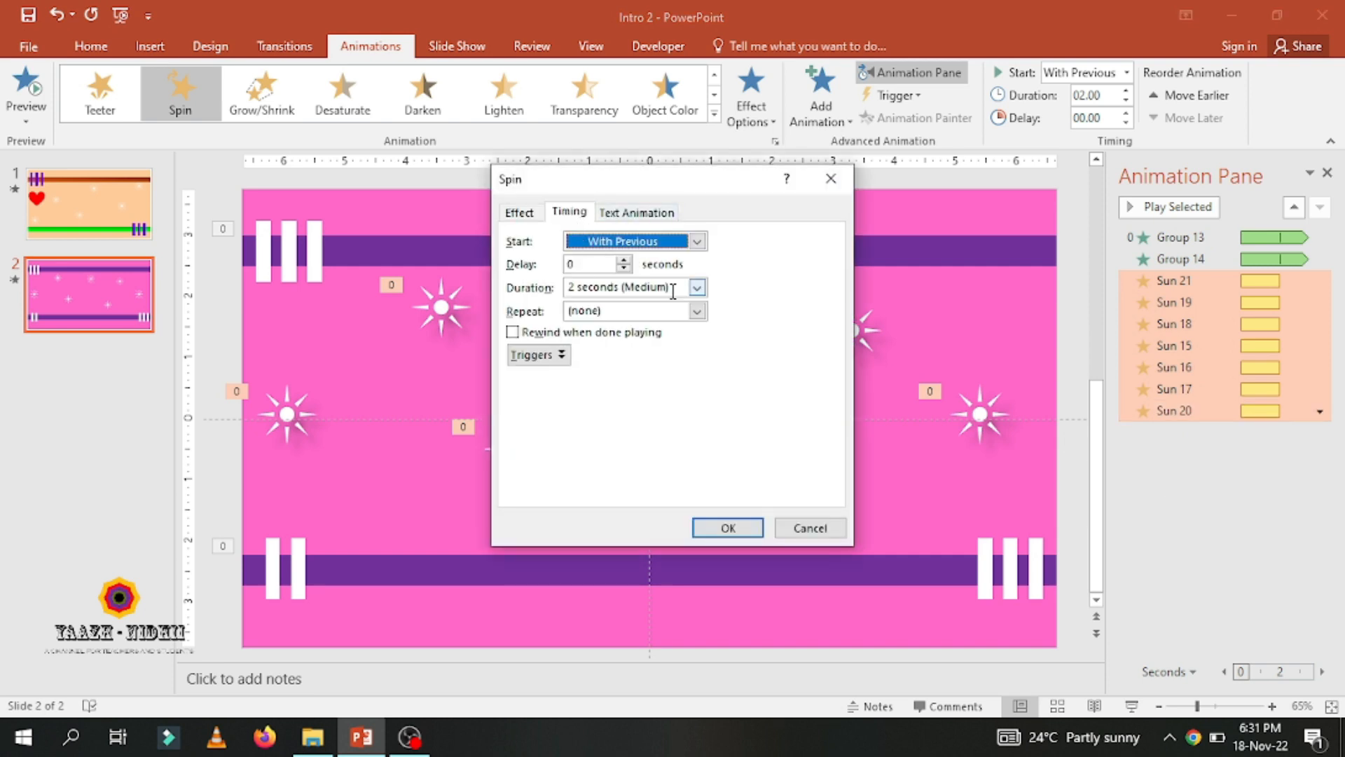
pyautogui.click(672, 291)
pyautogui.click(662, 327)
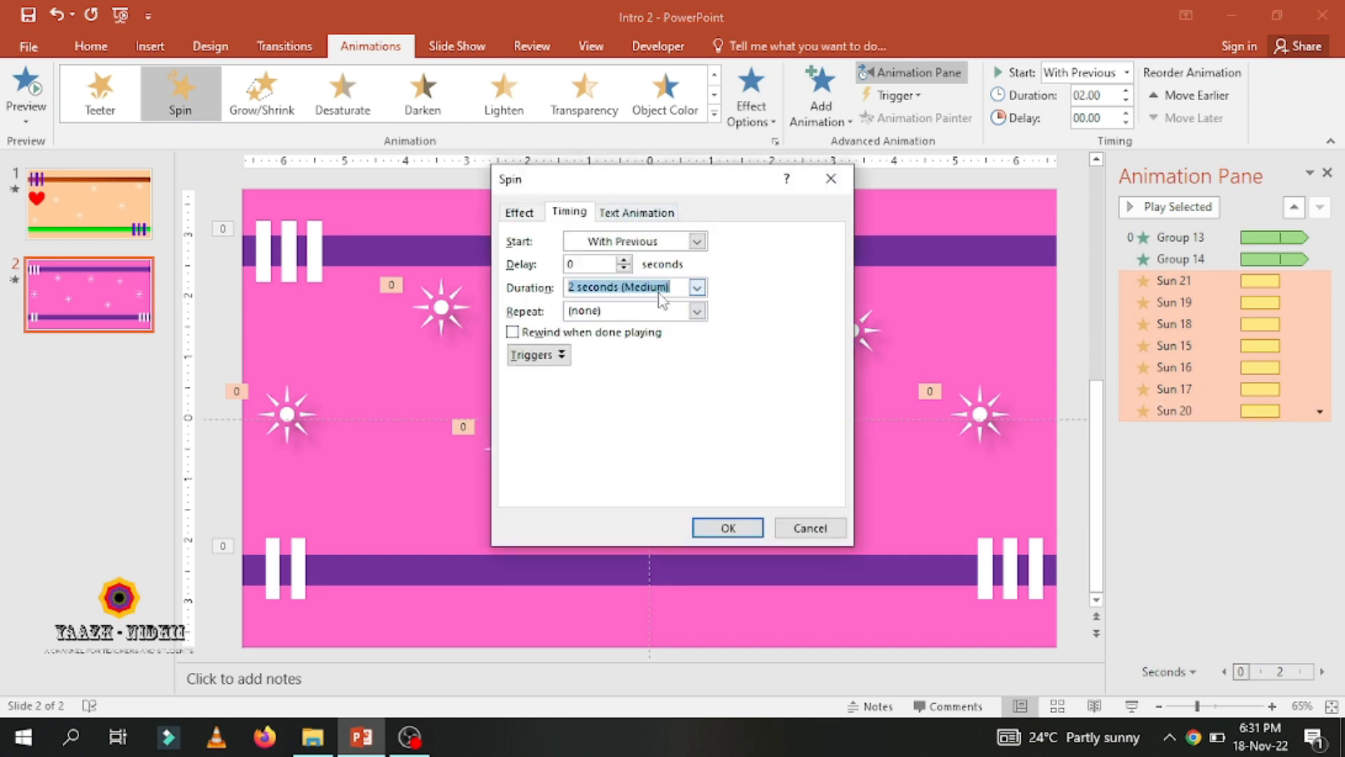
pyautogui.click(698, 311)
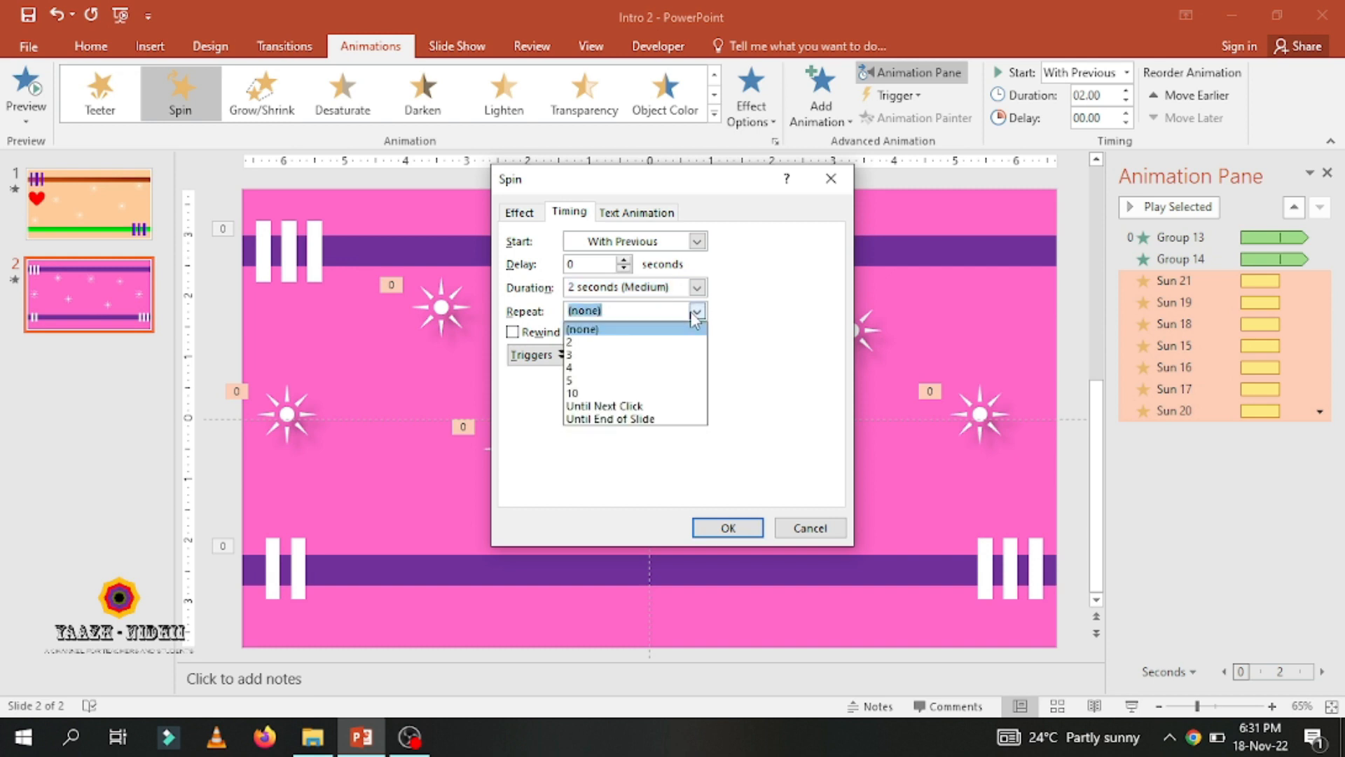
pyautogui.click(661, 419)
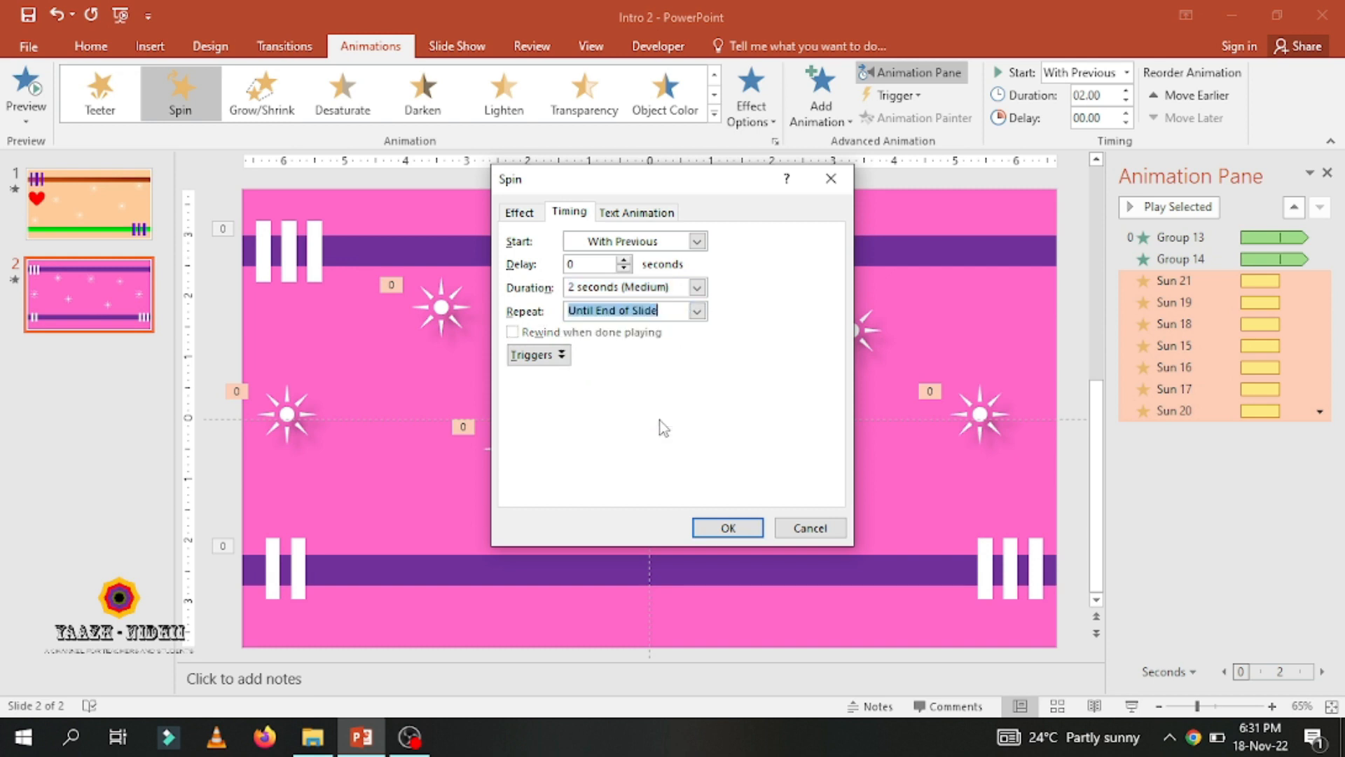
pyautogui.click(621, 213)
pyautogui.click(507, 213)
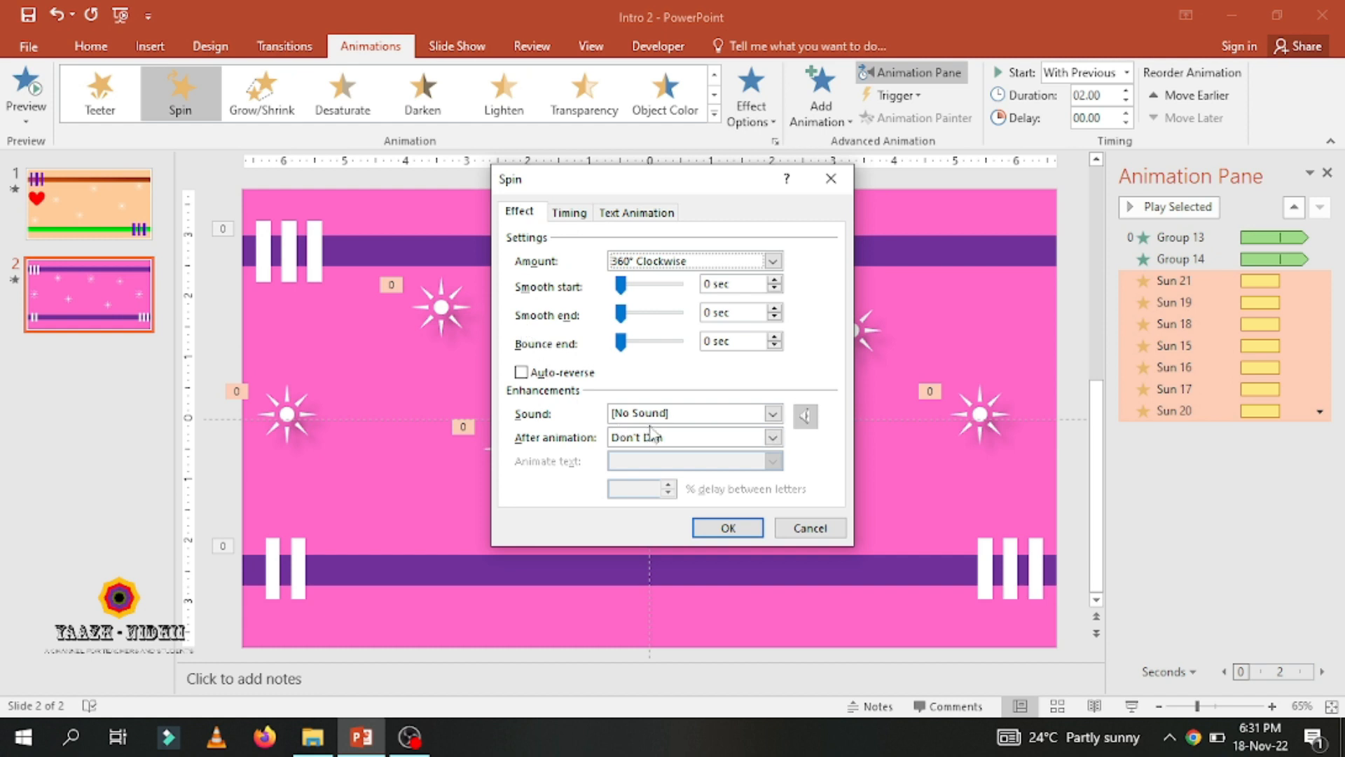
pyautogui.click(724, 527)
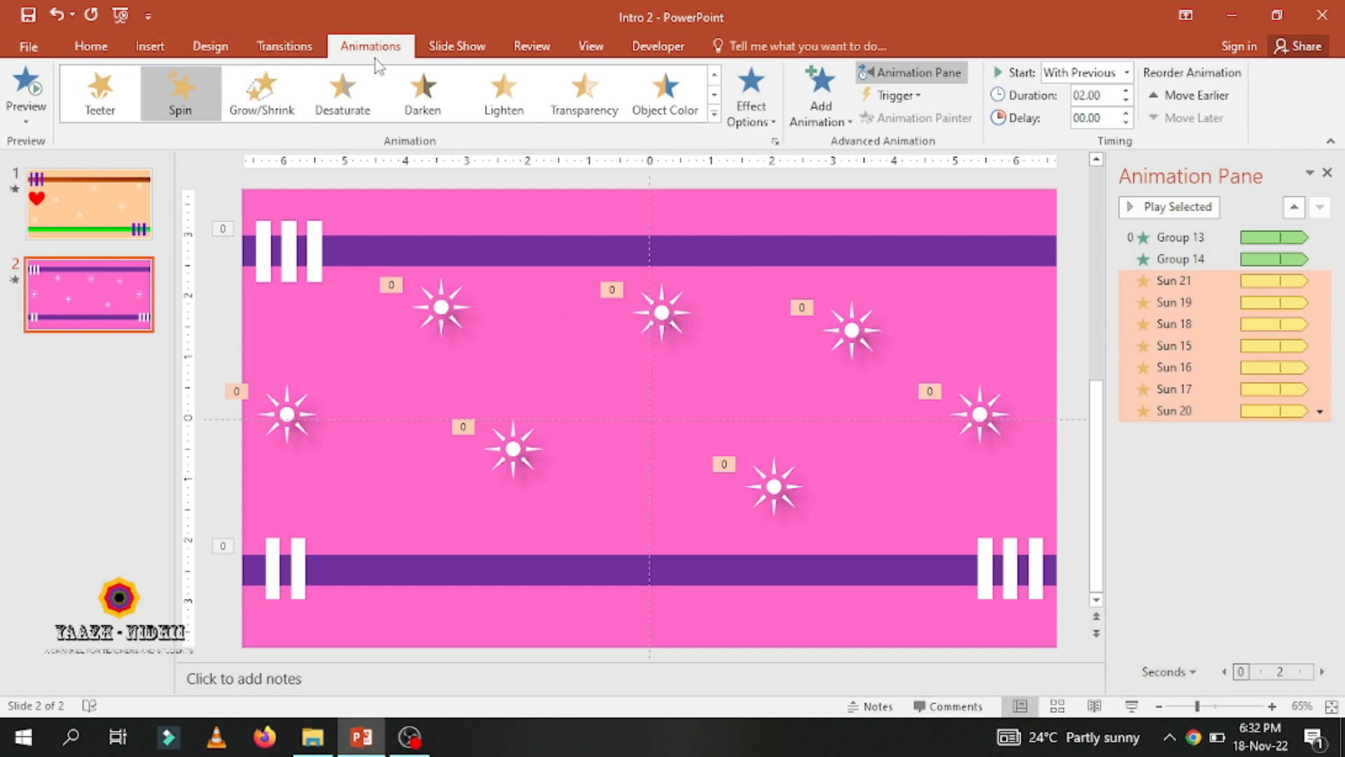
# Step: Select all seven white suns together and apply a preset shape effect to them
pyautogui.click(185, 49)
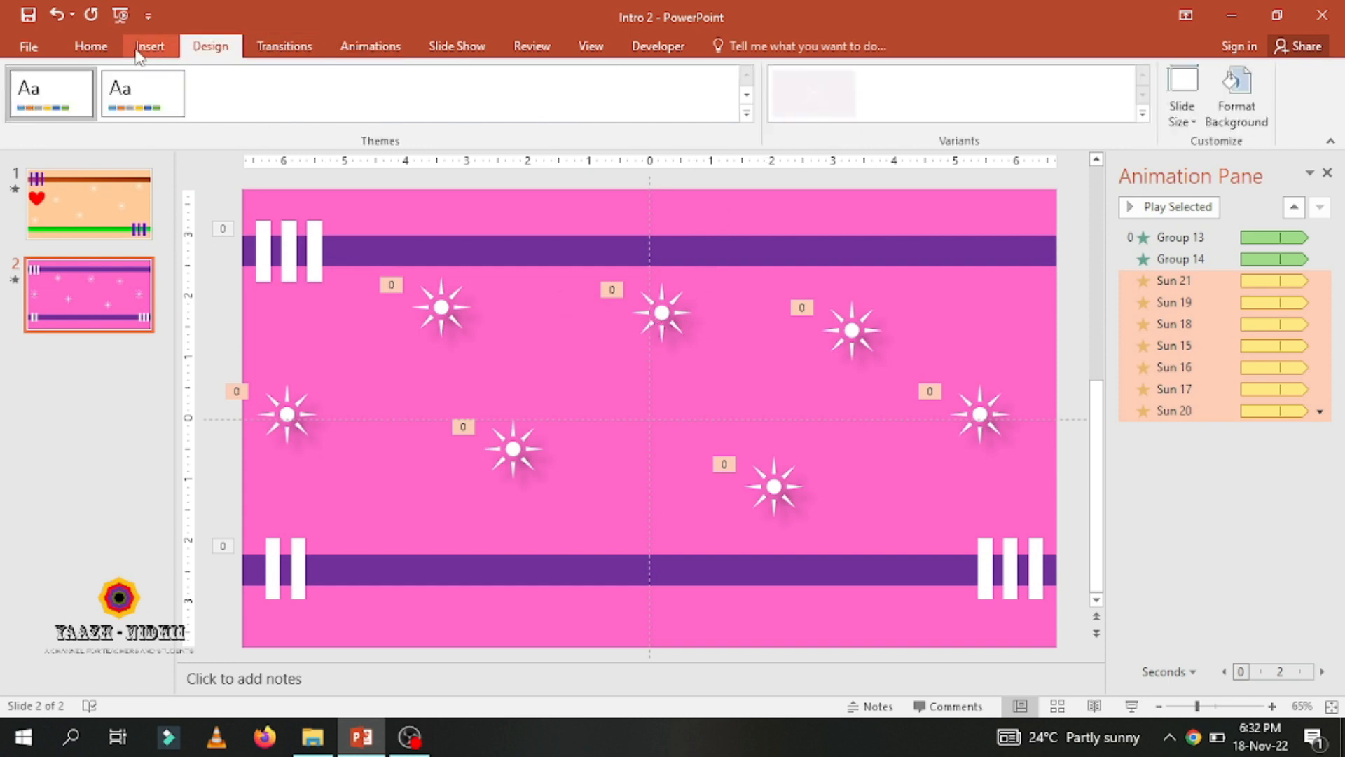
pyautogui.click(150, 46)
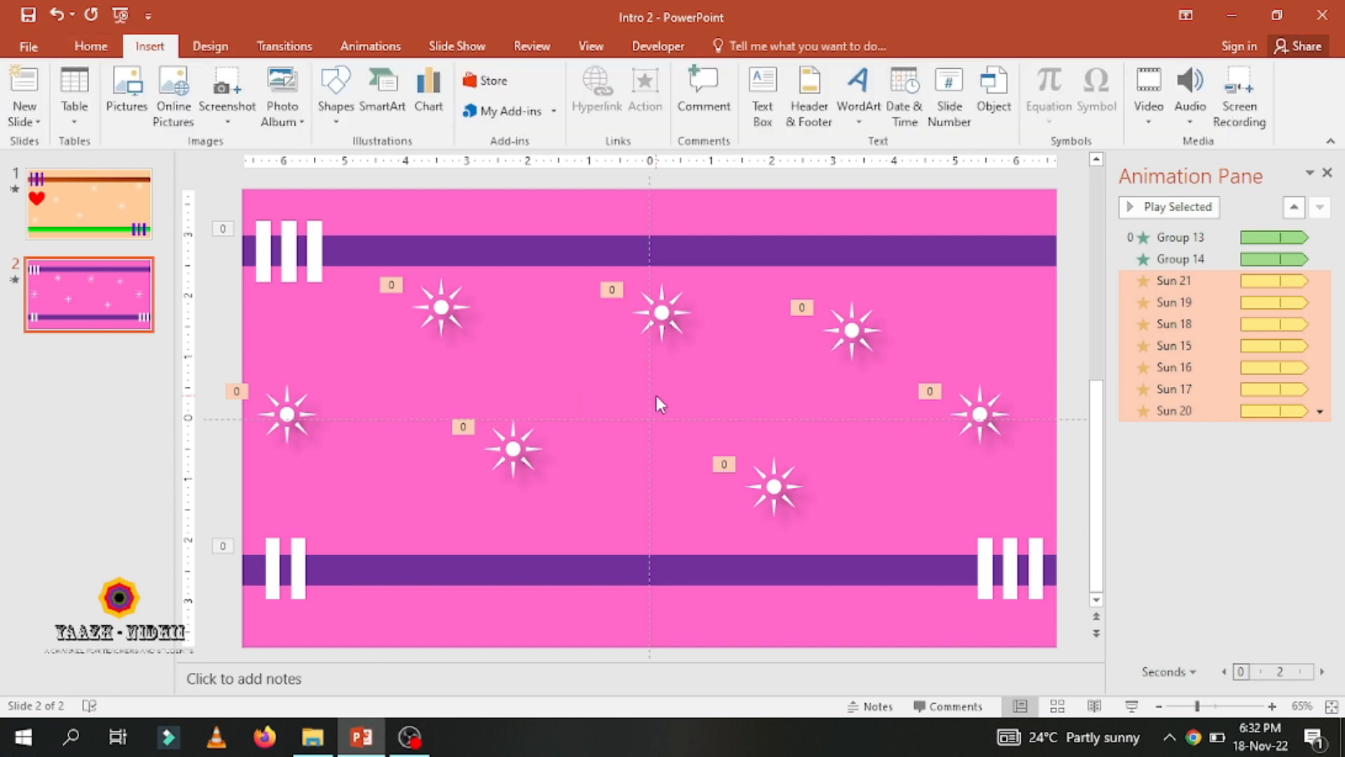
pyautogui.click(442, 308)
pyautogui.keyDown('shift'); pyautogui.click(307, 413); pyautogui.keyUp('shift')
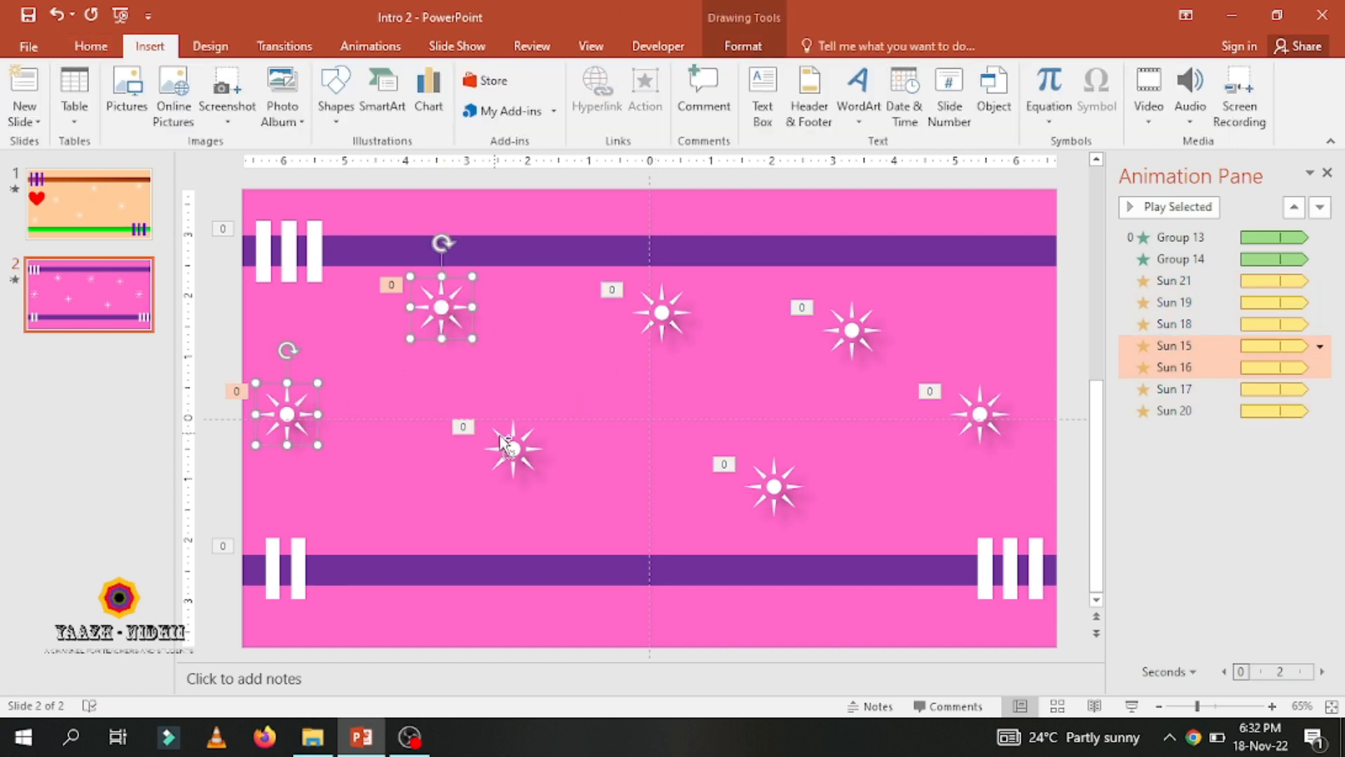
pyautogui.keyDown('shift'); pyautogui.click(515, 448); pyautogui.keyUp('shift')
pyautogui.keyDown('shift'); pyautogui.click(662, 312); pyautogui.keyUp('shift')
pyautogui.keyDown('shift'); pyautogui.click(852, 330); pyautogui.keyUp('shift')
pyautogui.keyDown('shift'); pyautogui.click(791, 484); pyautogui.keyUp('shift')
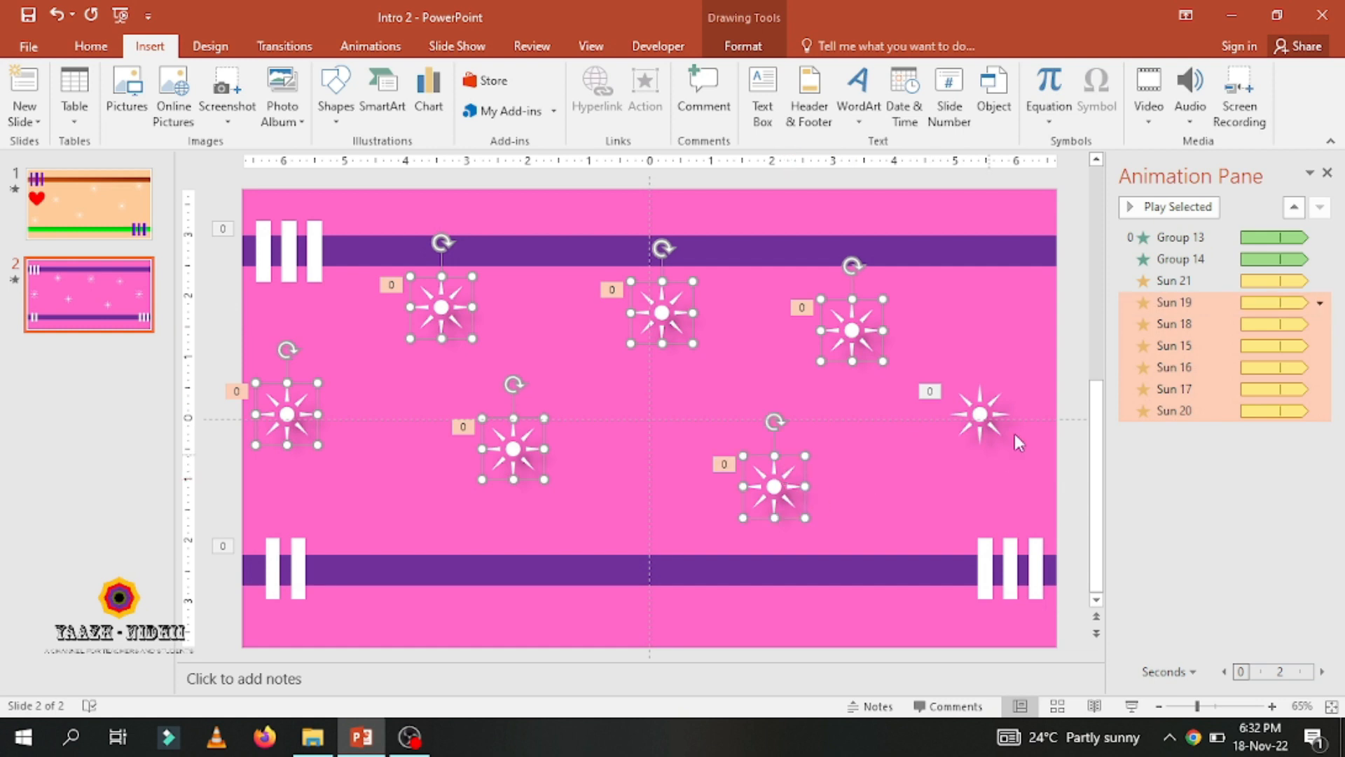
pyautogui.keyDown('shift'); pyautogui.click(984, 431); pyautogui.keyUp('shift')
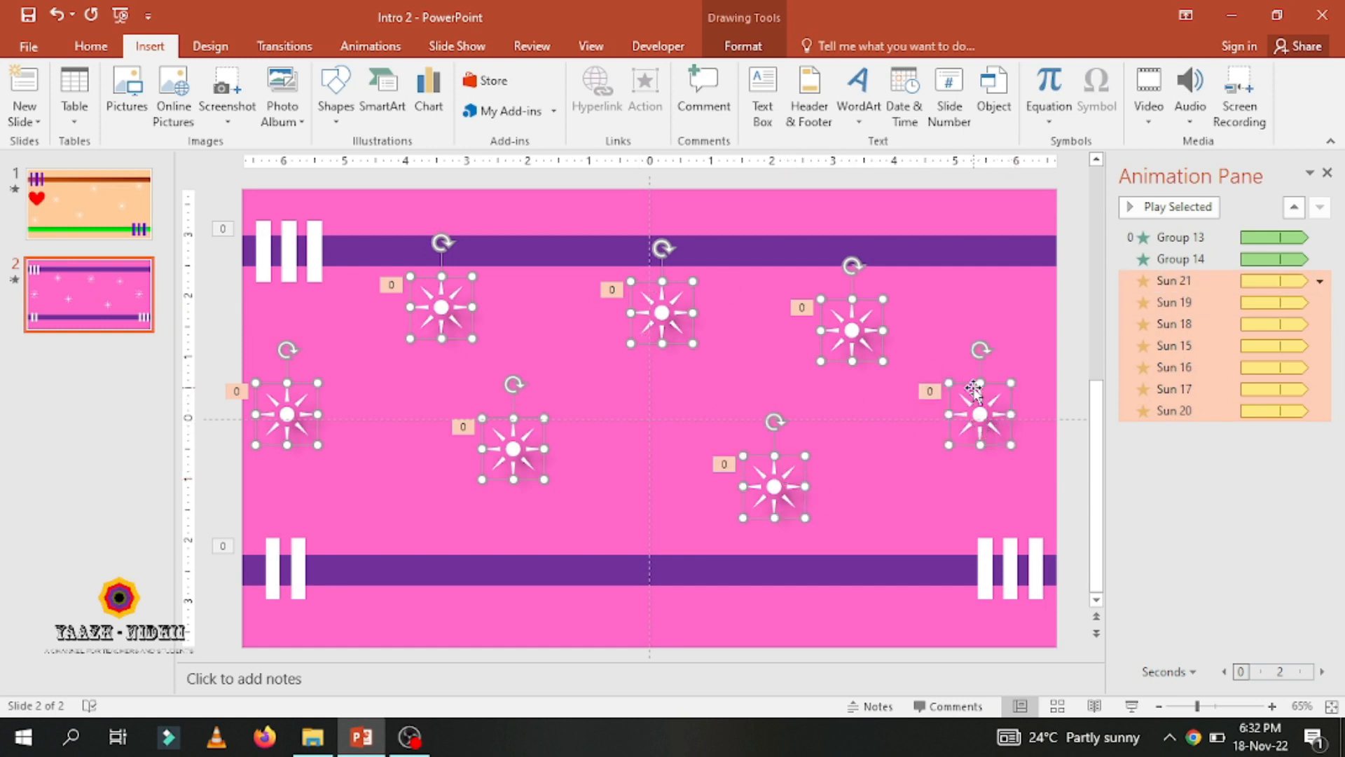
pyautogui.doubleClick(972, 415)
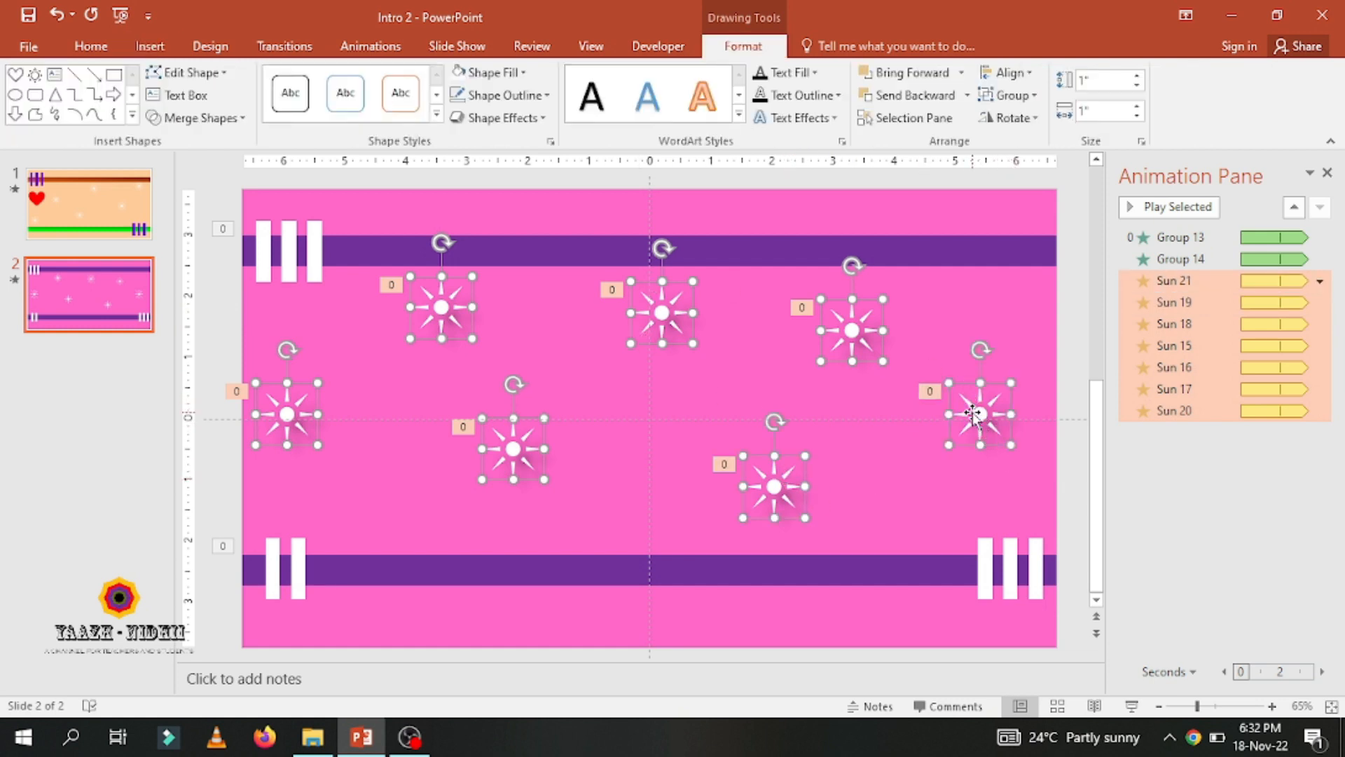
pyautogui.click(501, 118)
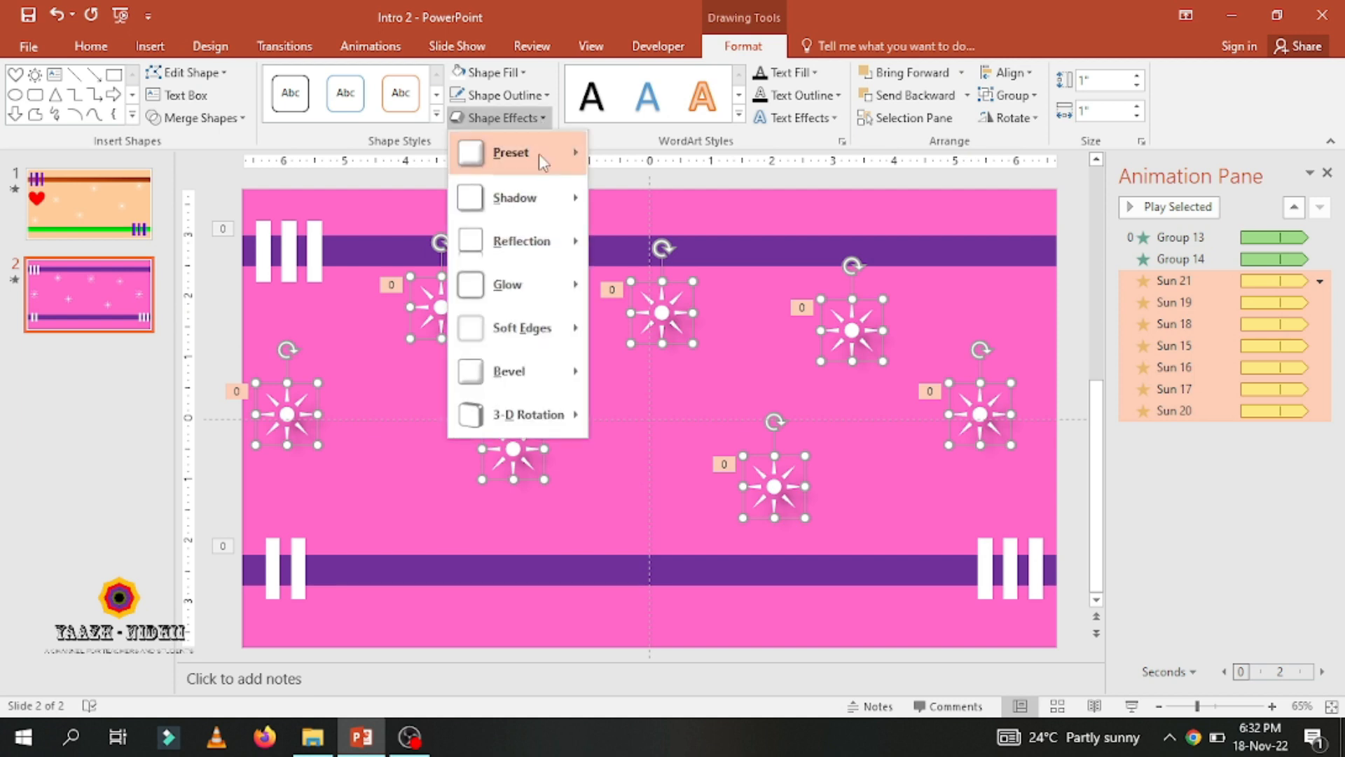
pyautogui.moveTo(540, 154)
pyautogui.click(616, 184)
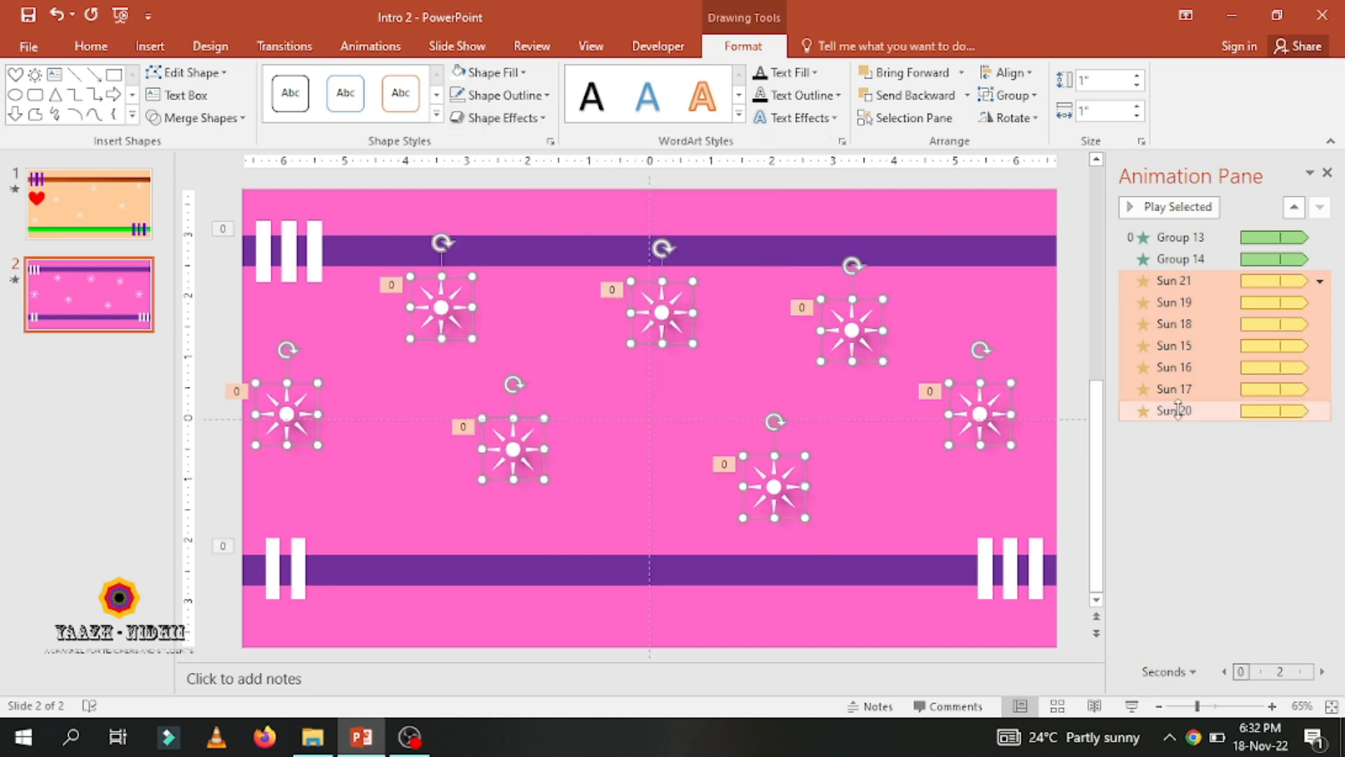
# Step: Play the current slide as a slide show to check the animations of the bands and suns
pyautogui.rightClick(1207, 412)
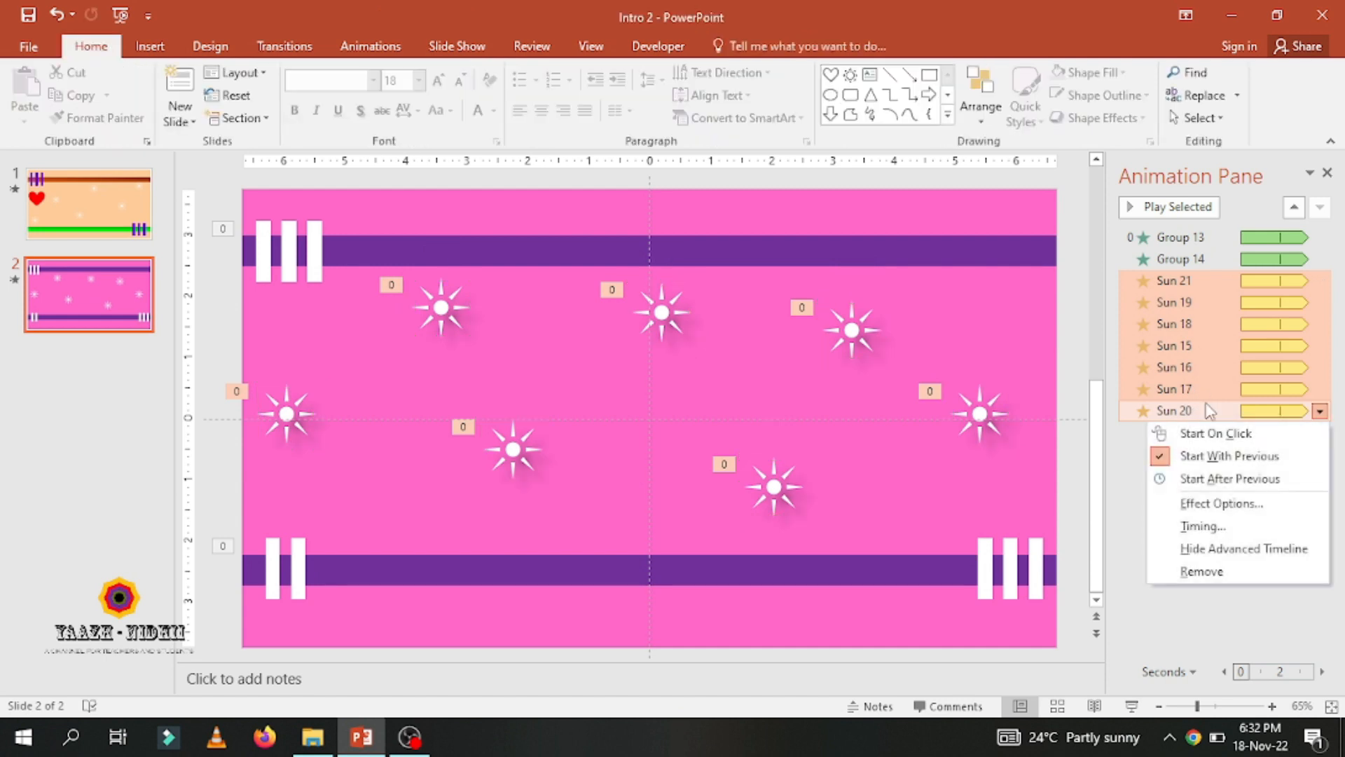
pyautogui.click(998, 519)
pyautogui.click(1132, 706)
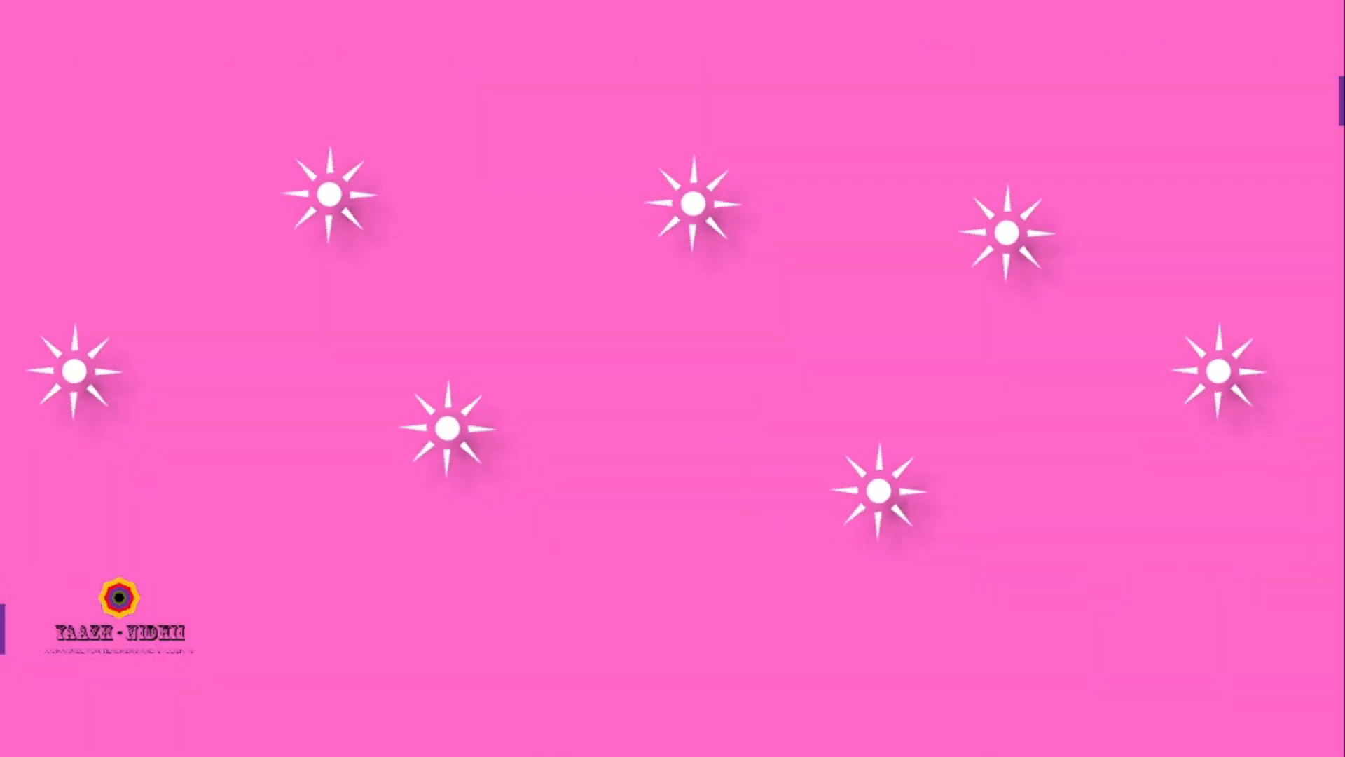
pyautogui.press('Escape')
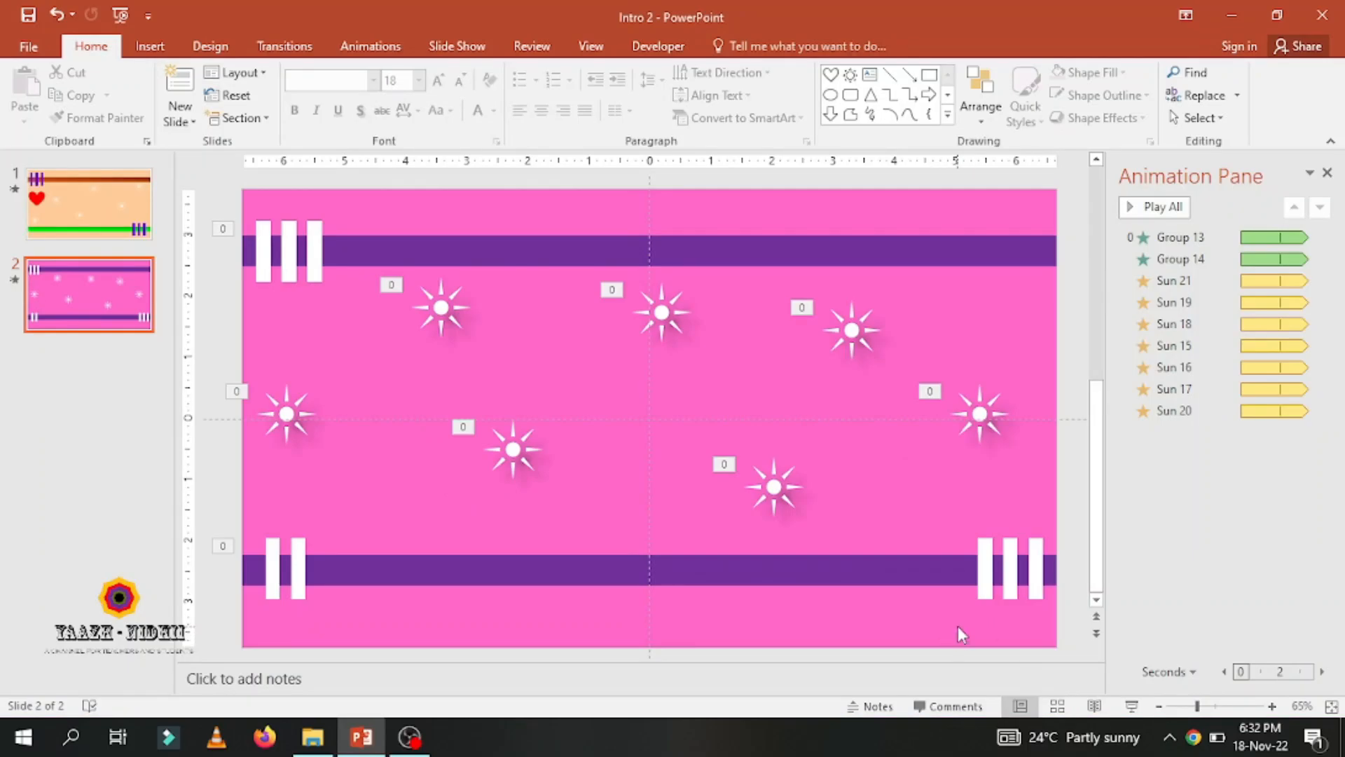
# Step: Insert a 1-inch heart shape and place it above the leftmost sun, just below the upper band's white bars
pyautogui.click(150, 45)
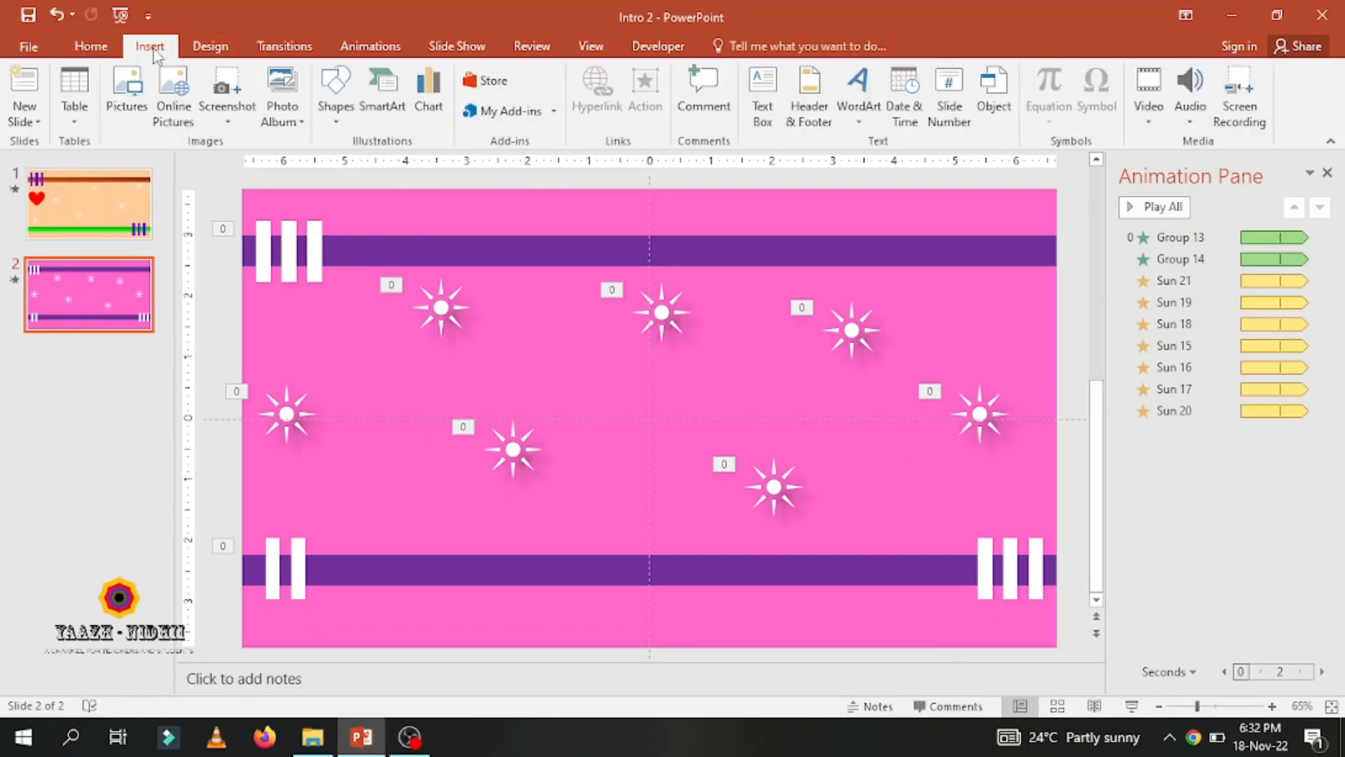
pyautogui.click(340, 112)
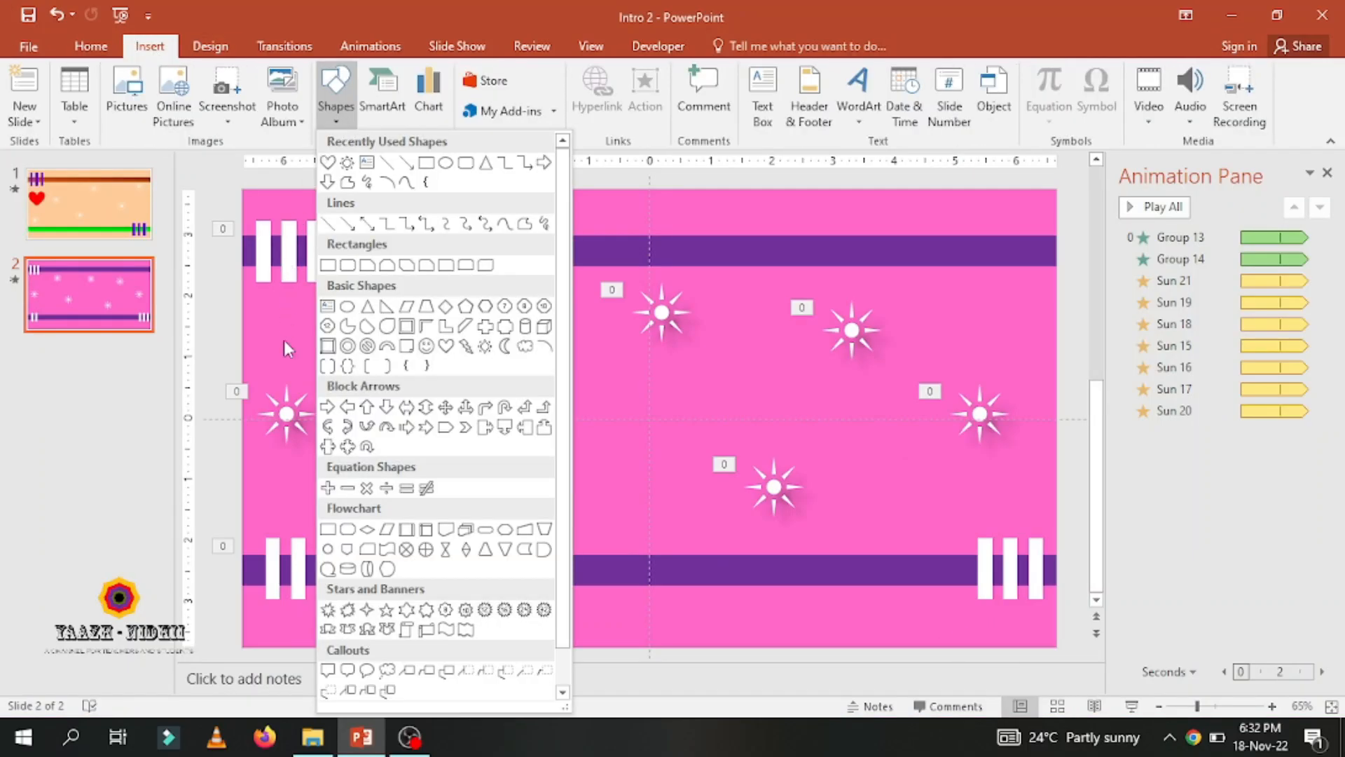
pyautogui.click(445, 345)
pyautogui.click(388, 375)
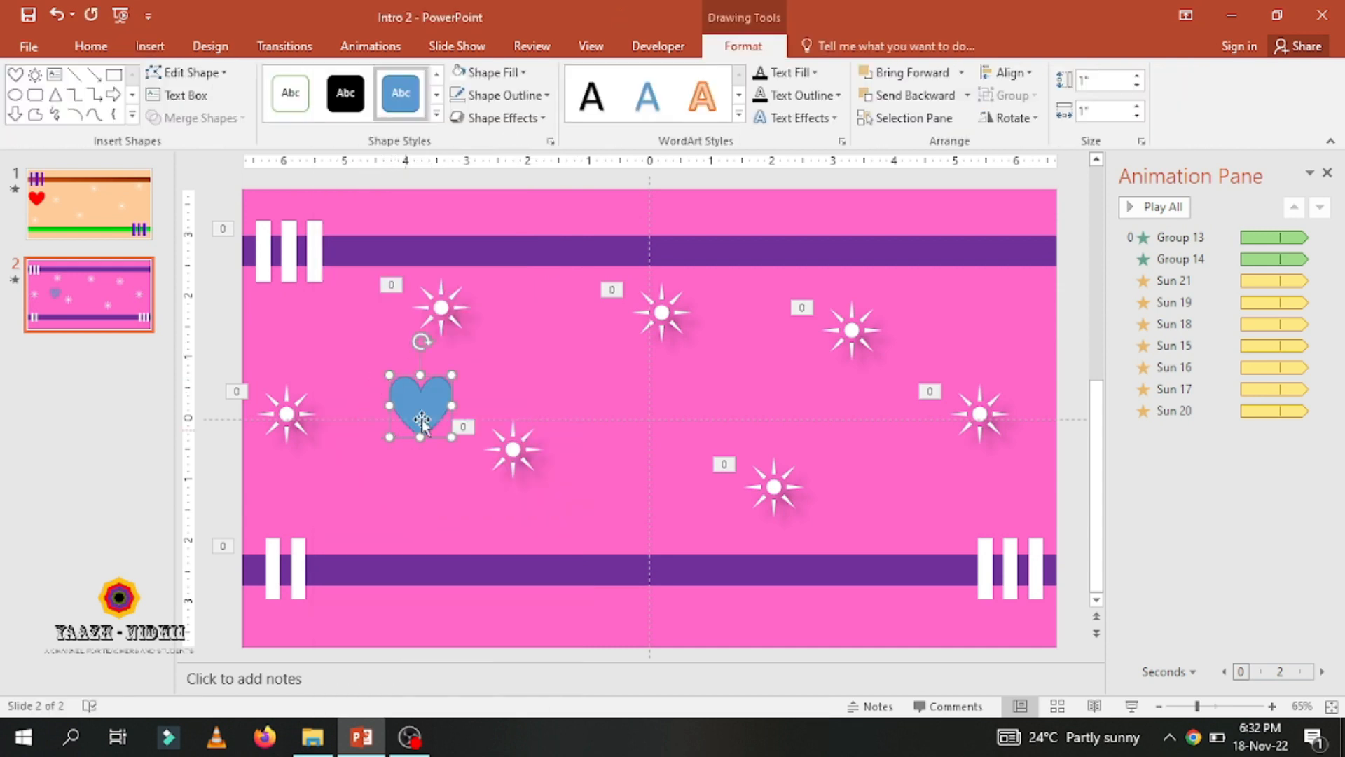
pyautogui.moveTo(429, 405); pyautogui.dragTo(319, 343)
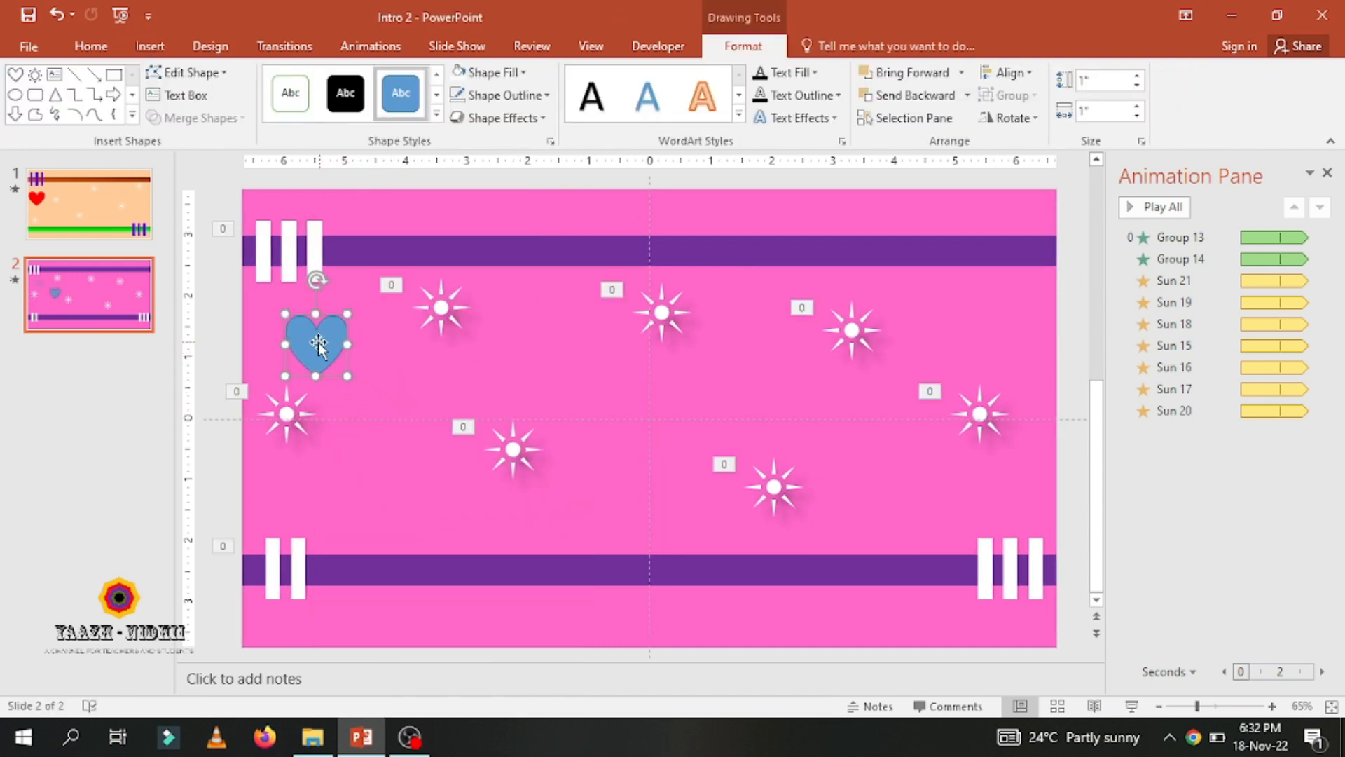
# Step: Give the heart no outline, a red fill and the second preset shape effect in the first preset row
pyautogui.click(545, 95)
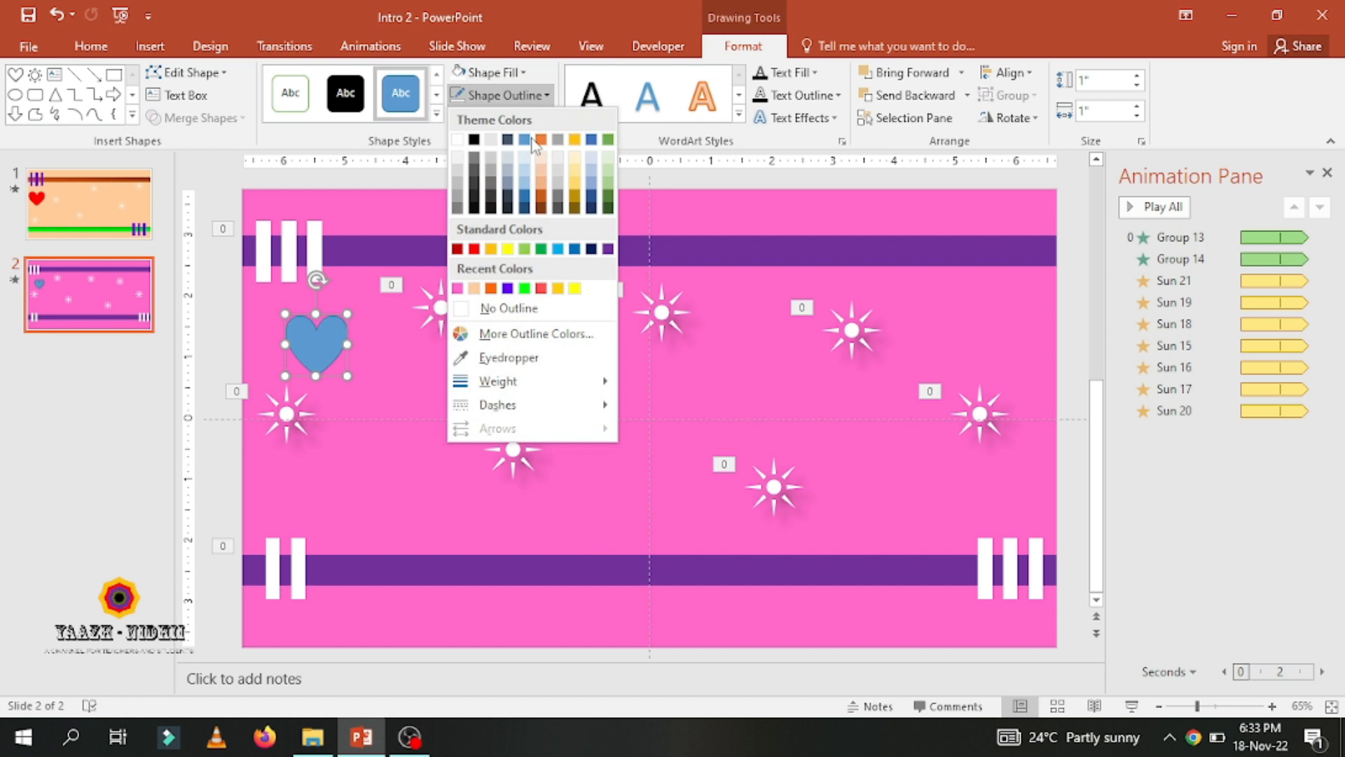
pyautogui.click(476, 309)
pyautogui.click(488, 72)
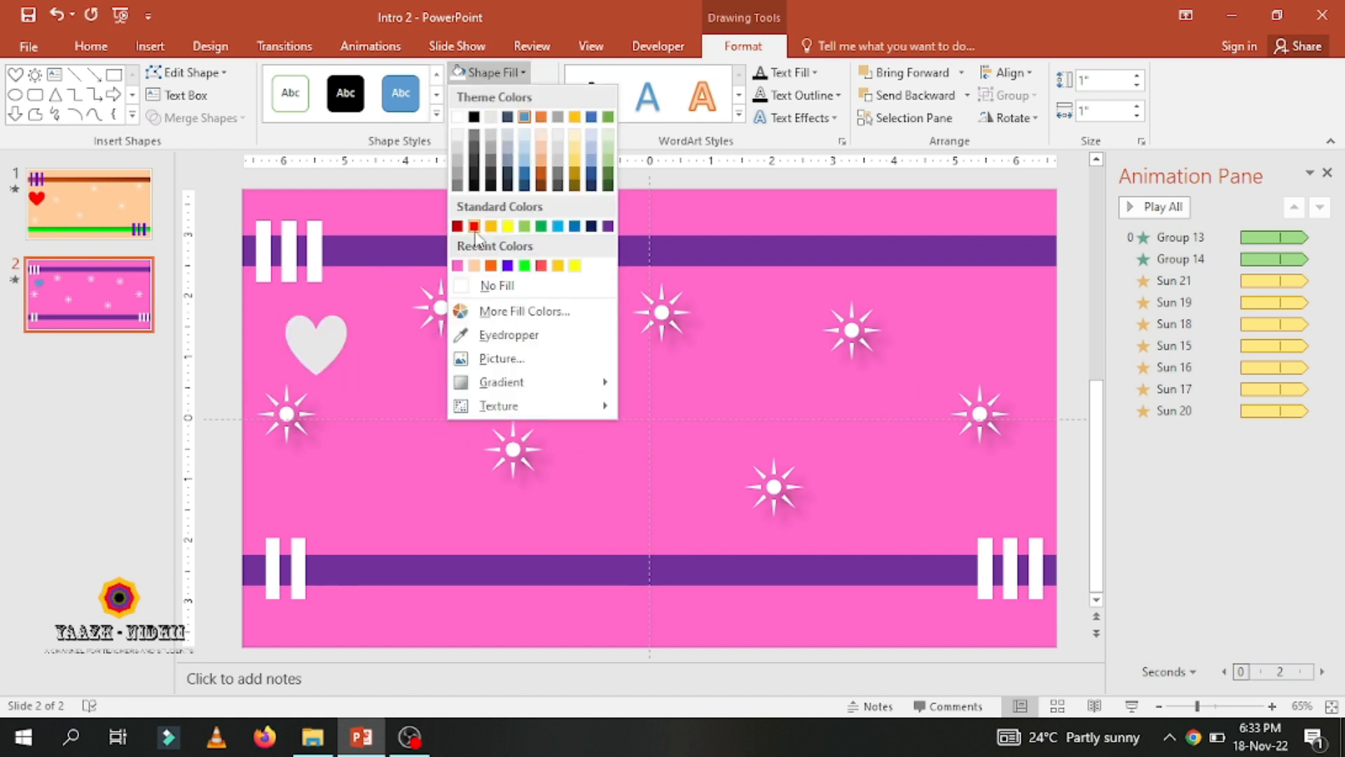
pyautogui.click(474, 225)
pyautogui.click(503, 118)
pyautogui.moveTo(512, 153)
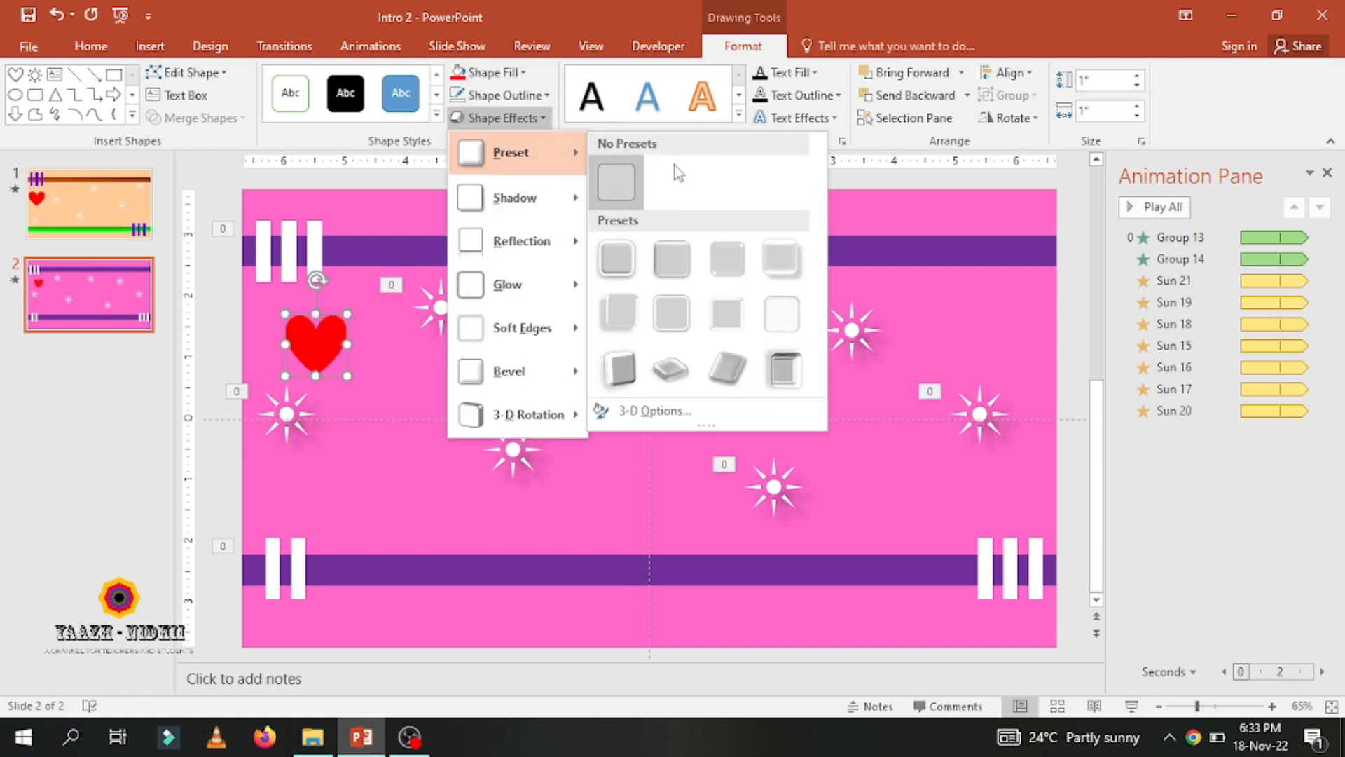
pyautogui.click(659, 263)
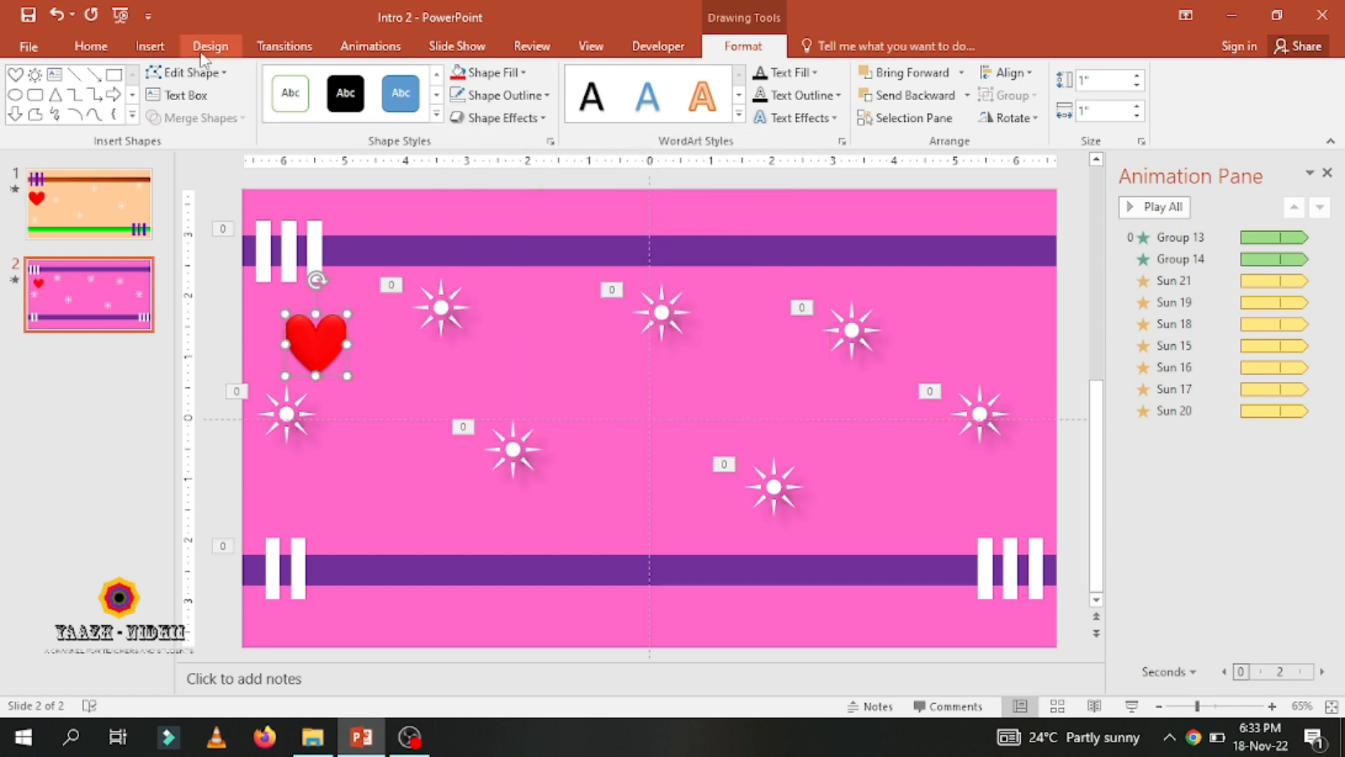
# Step: Apply the Bounce Left motion path to the heart and move the path's end point to just below the rightmost sun
pyautogui.click(366, 47)
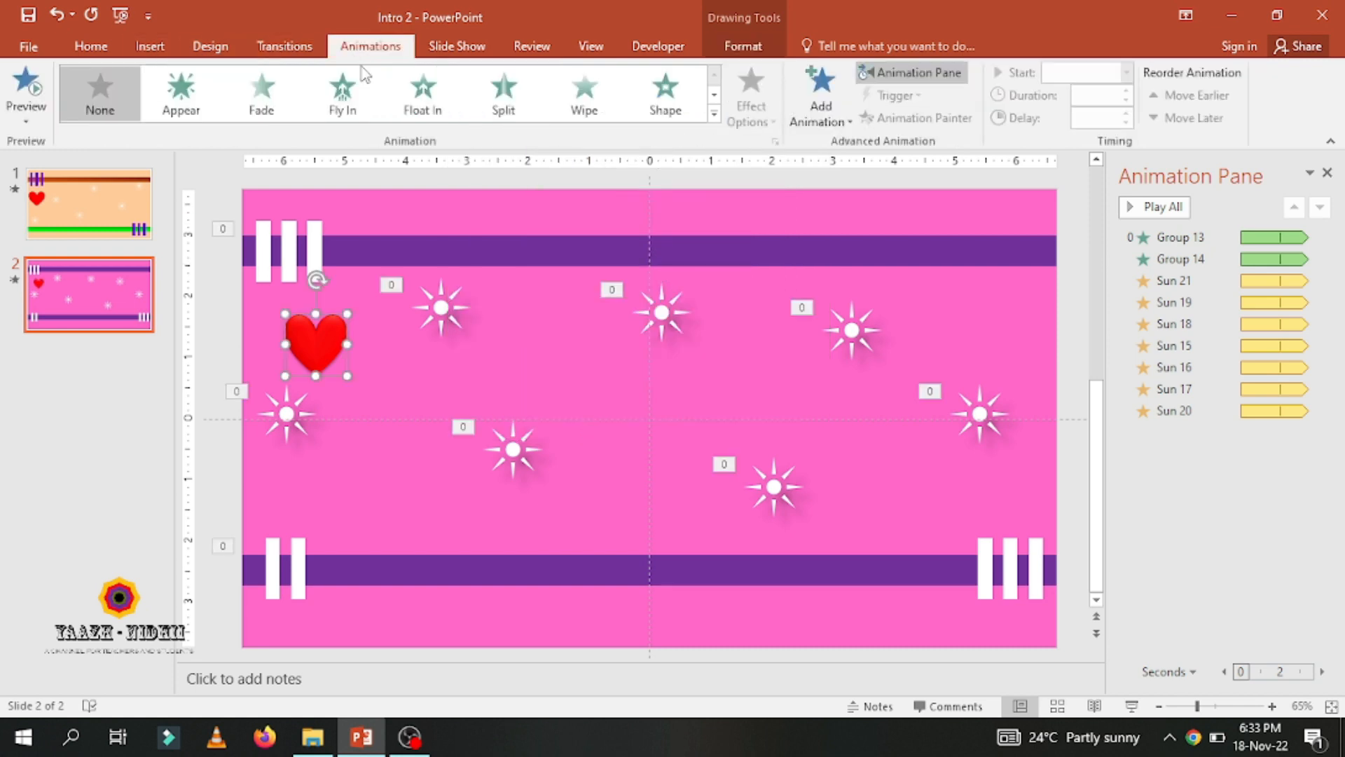
pyautogui.click(712, 114)
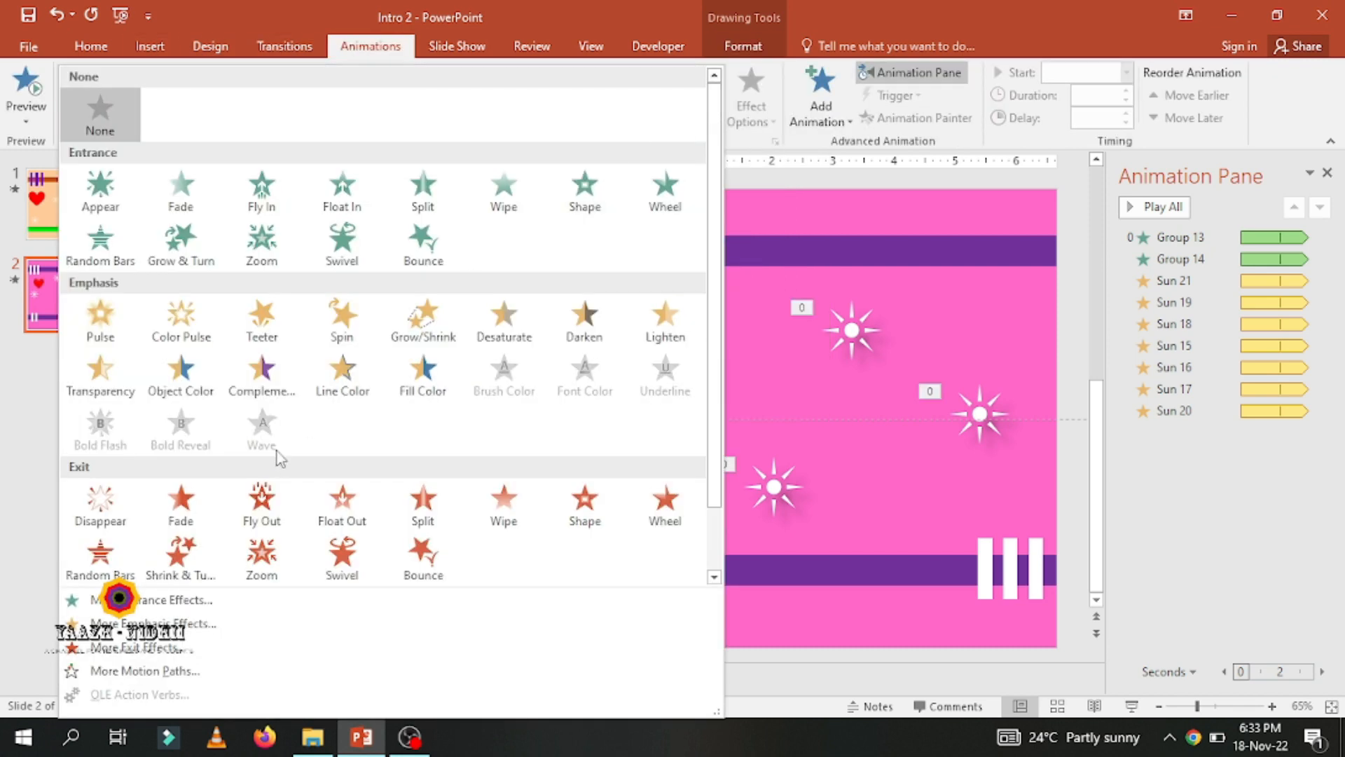
pyautogui.click(144, 670)
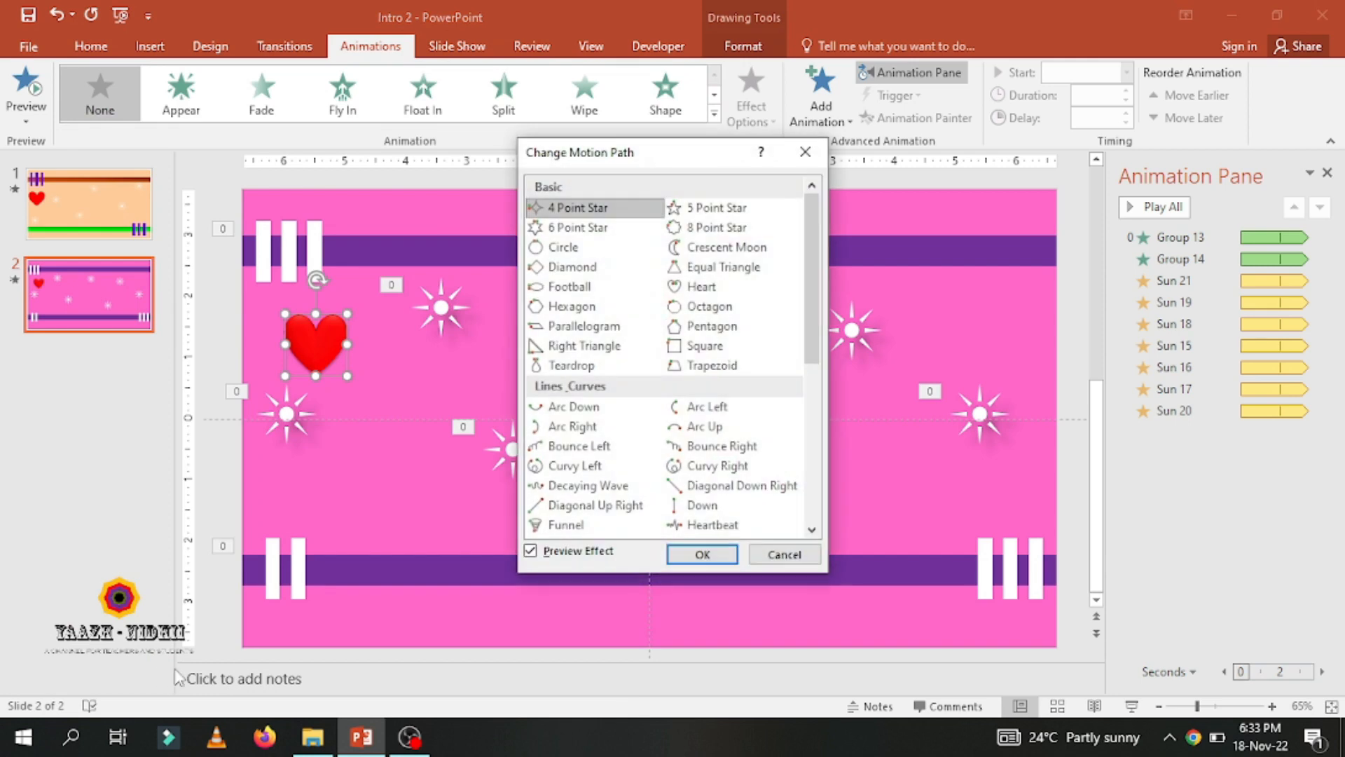
pyautogui.click(598, 452)
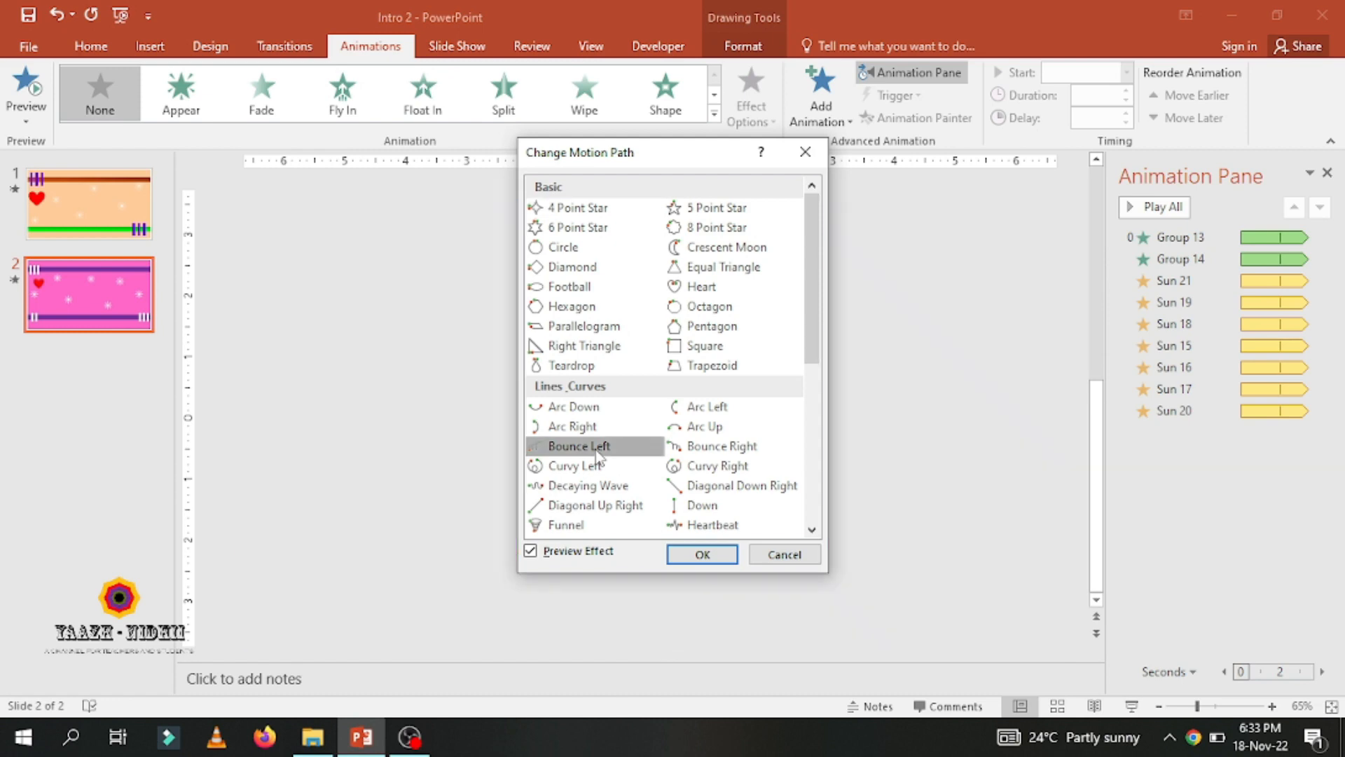
pyautogui.click(702, 554)
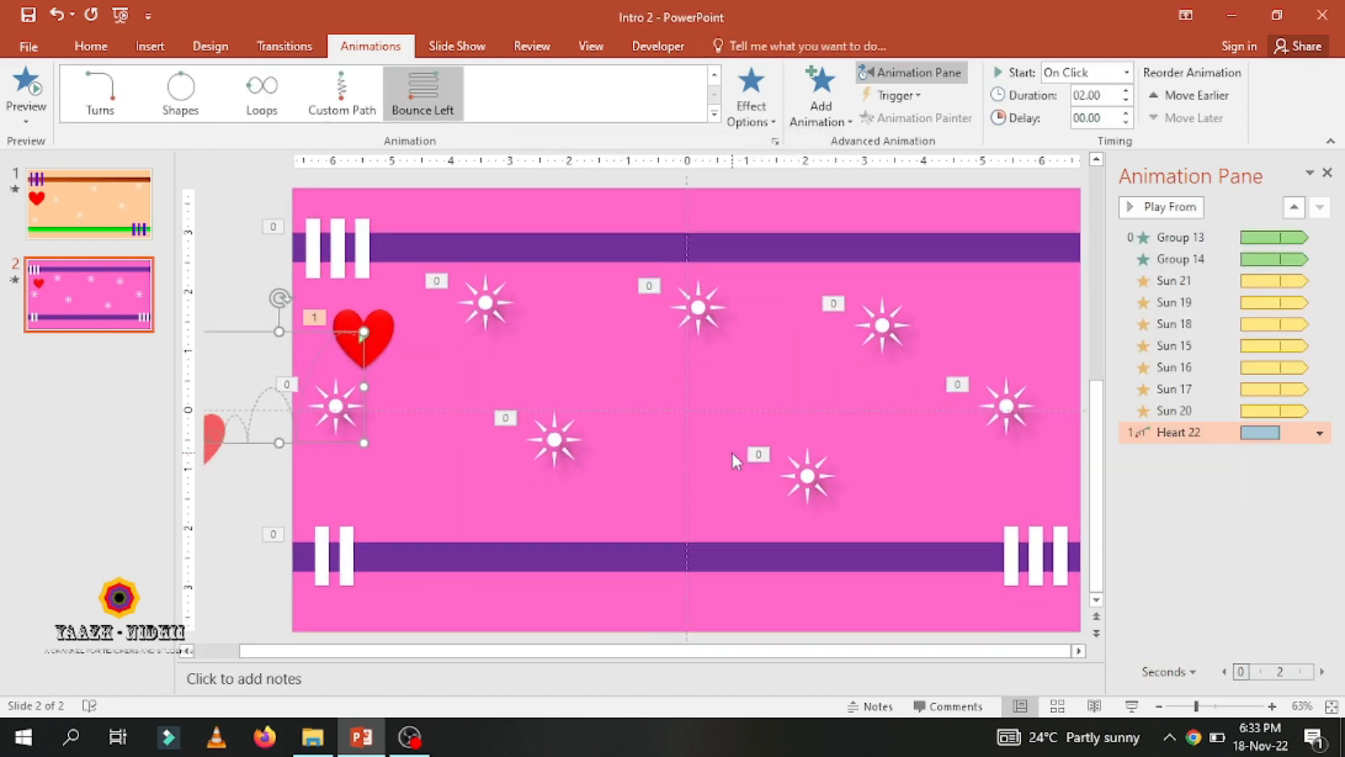
pyautogui.scroll(-3, 733, 452)
pyautogui.moveTo(390, 438); pyautogui.dragTo(818, 455)
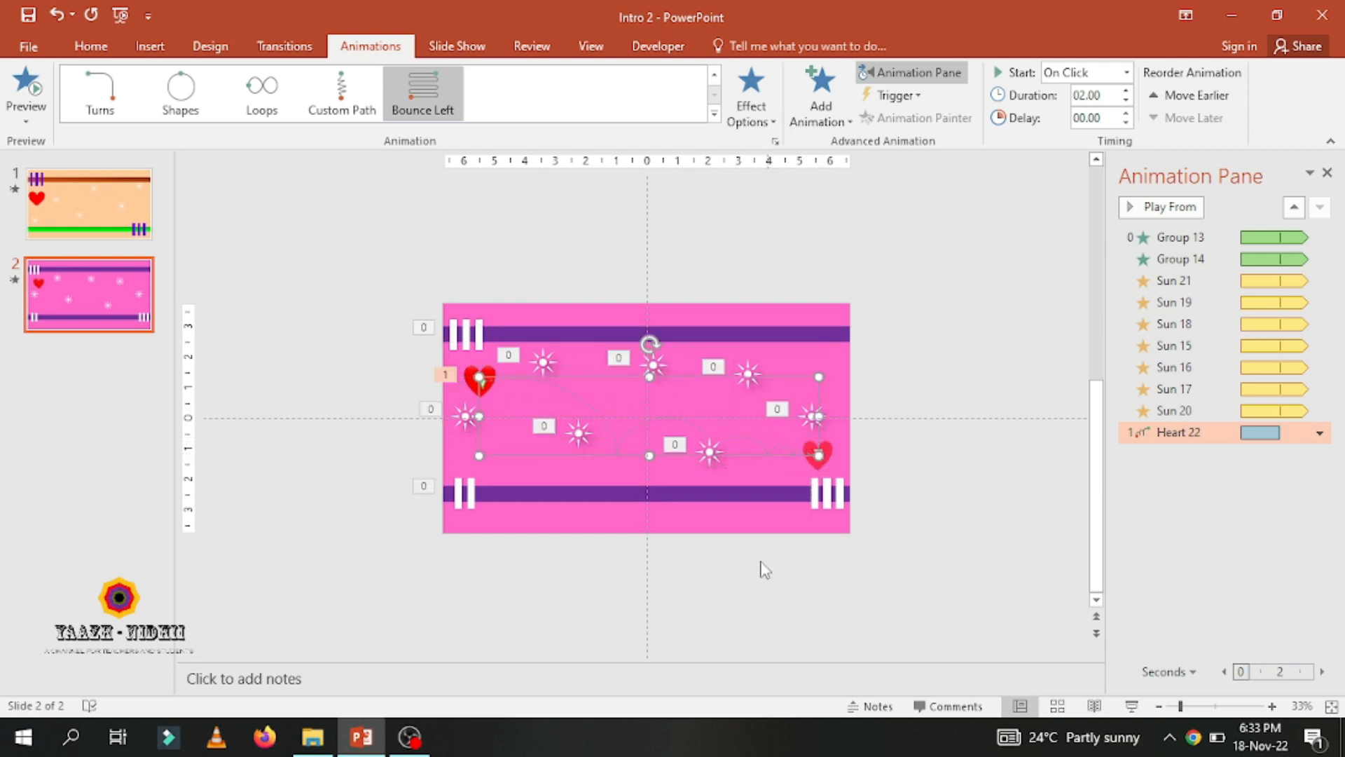
# Step: Set the heart's Bounce Left animation to Start With Previous with a duration of 3 seconds (Slow), and preview the slide show
pyautogui.click(1320, 433)
pyautogui.click(1263, 476)
pyautogui.click(1320, 433)
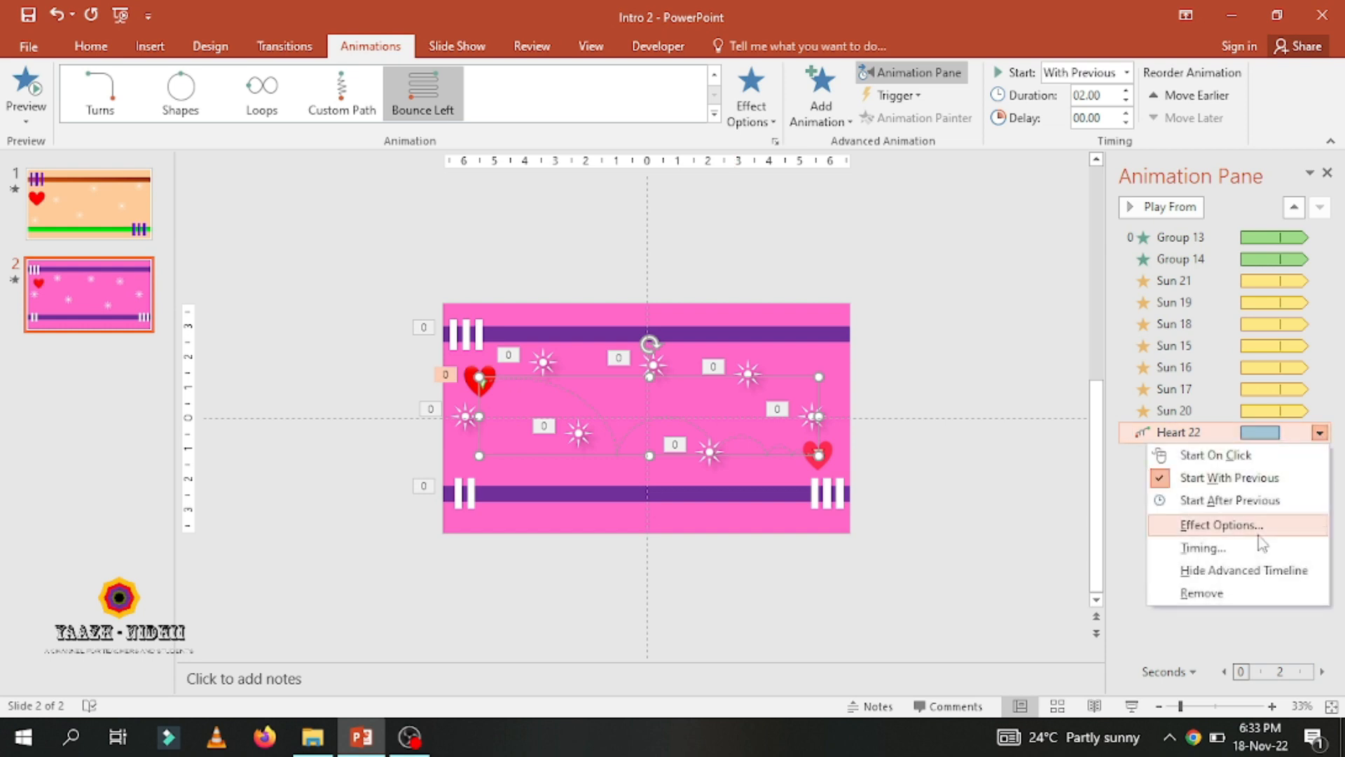
pyautogui.click(1260, 523)
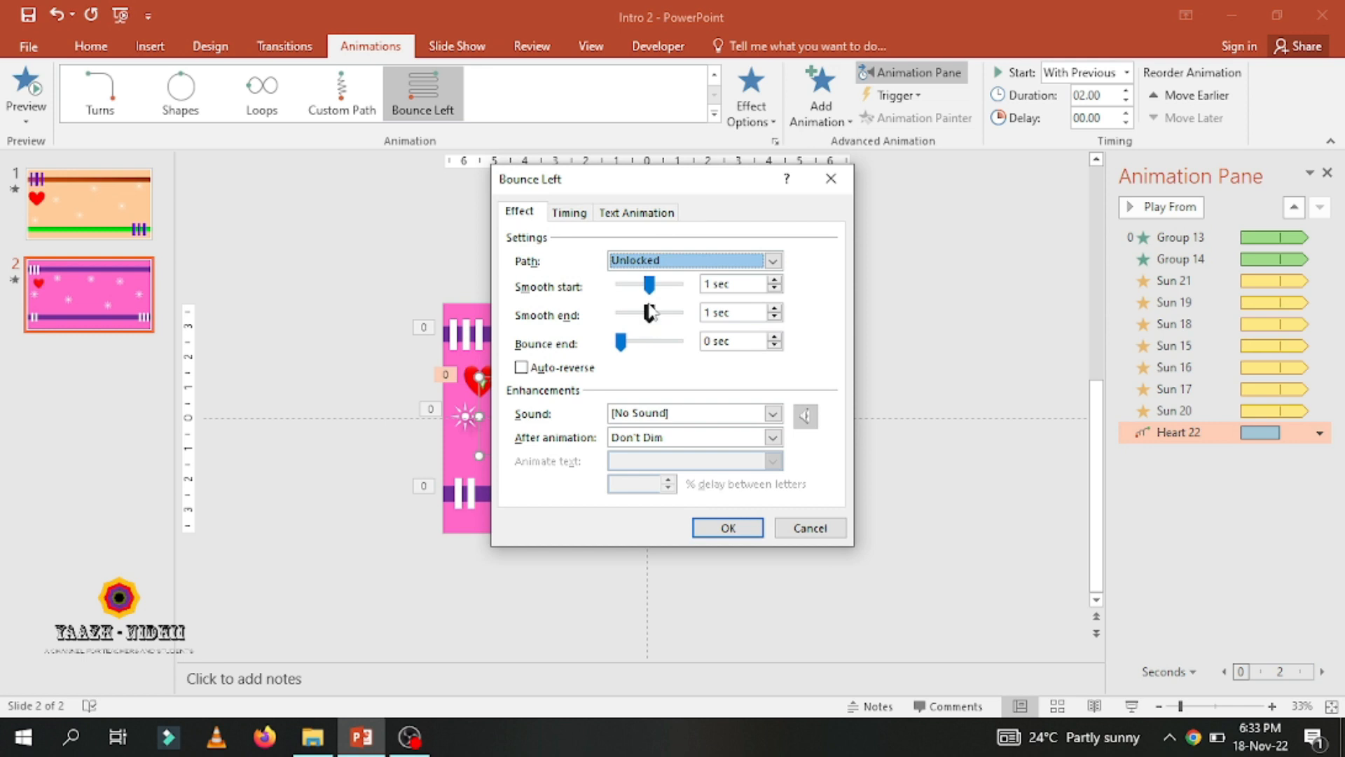
pyautogui.click(569, 212)
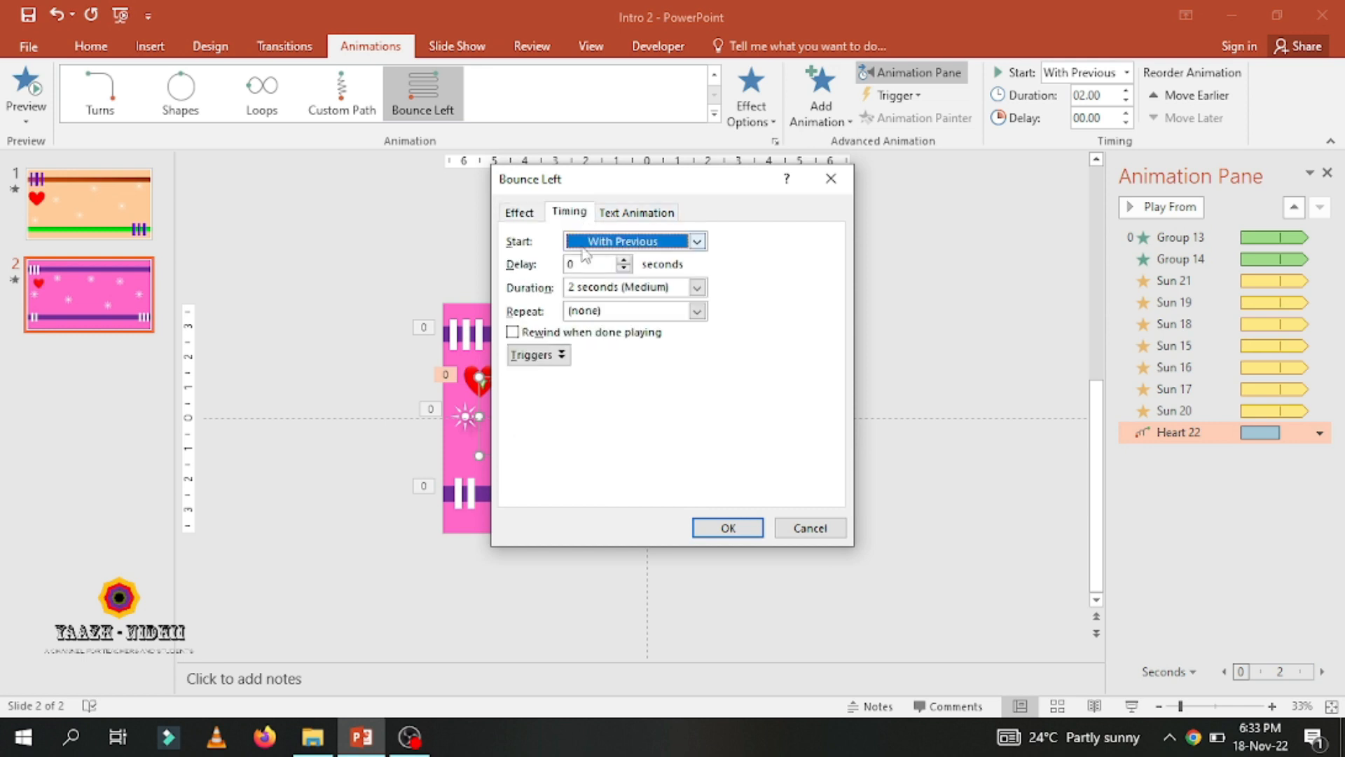
pyautogui.click(697, 288)
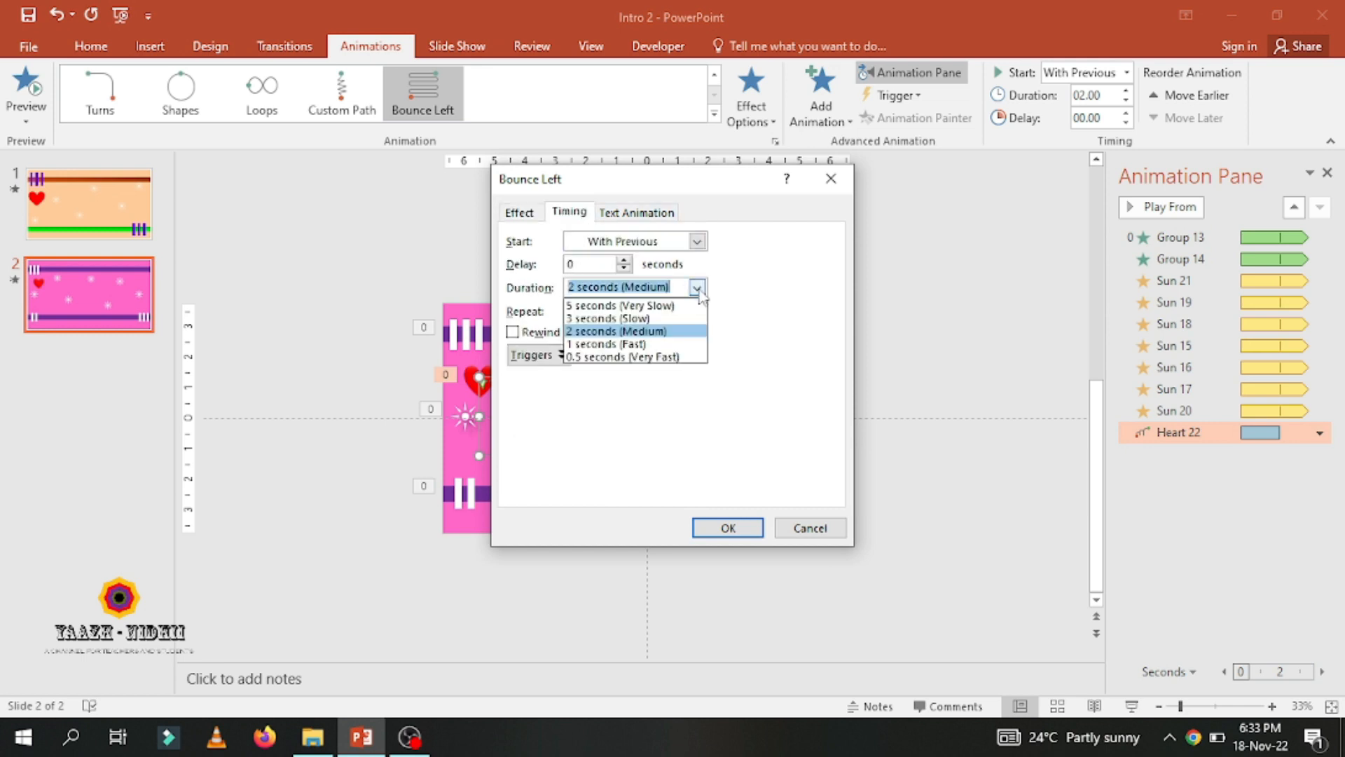
pyautogui.click(637, 319)
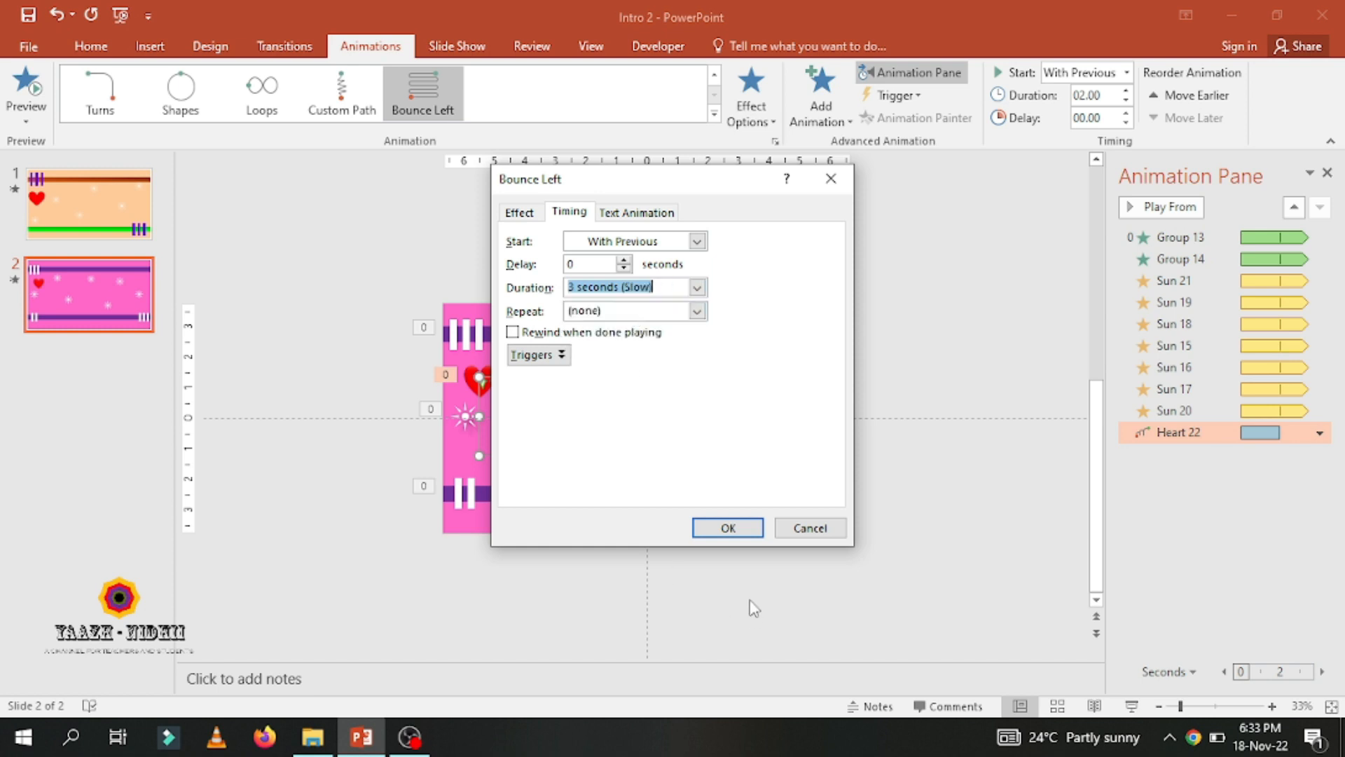
pyautogui.click(735, 529)
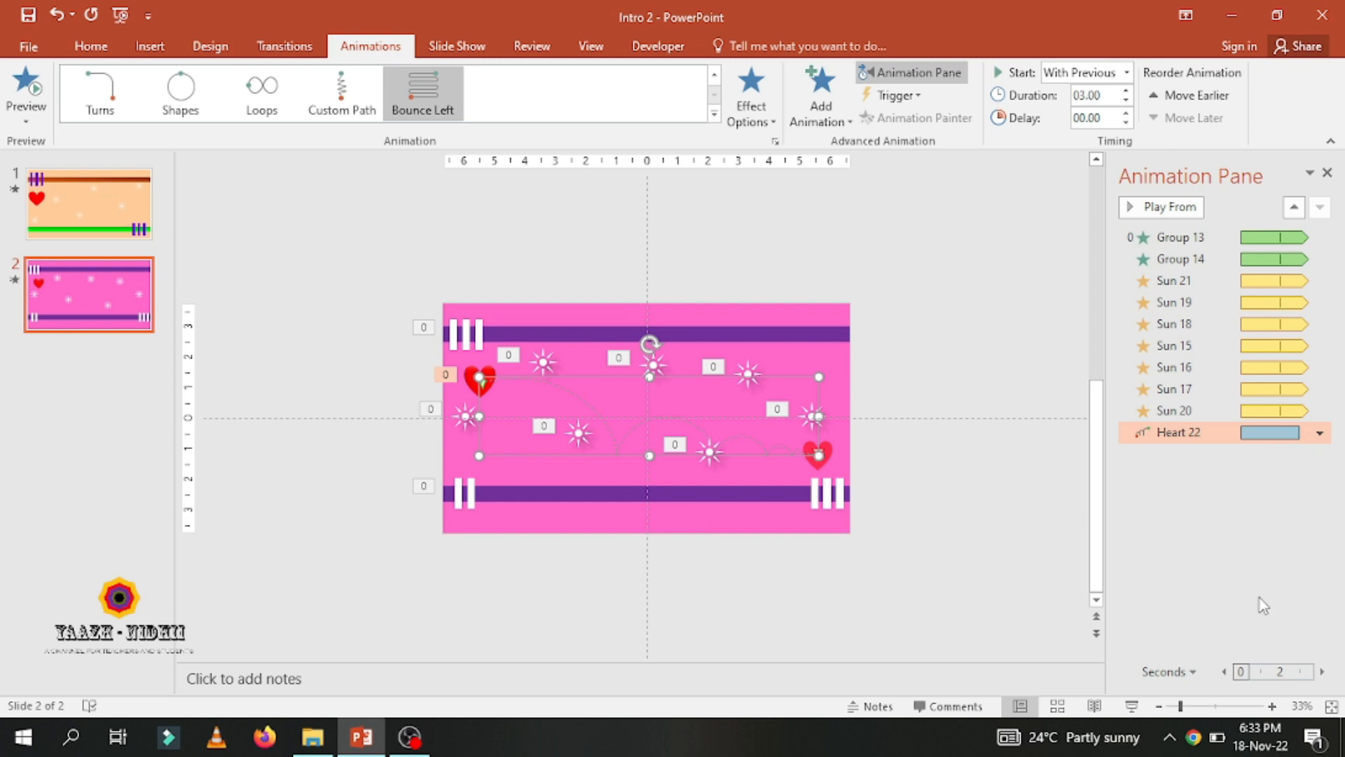
pyautogui.click(1132, 706)
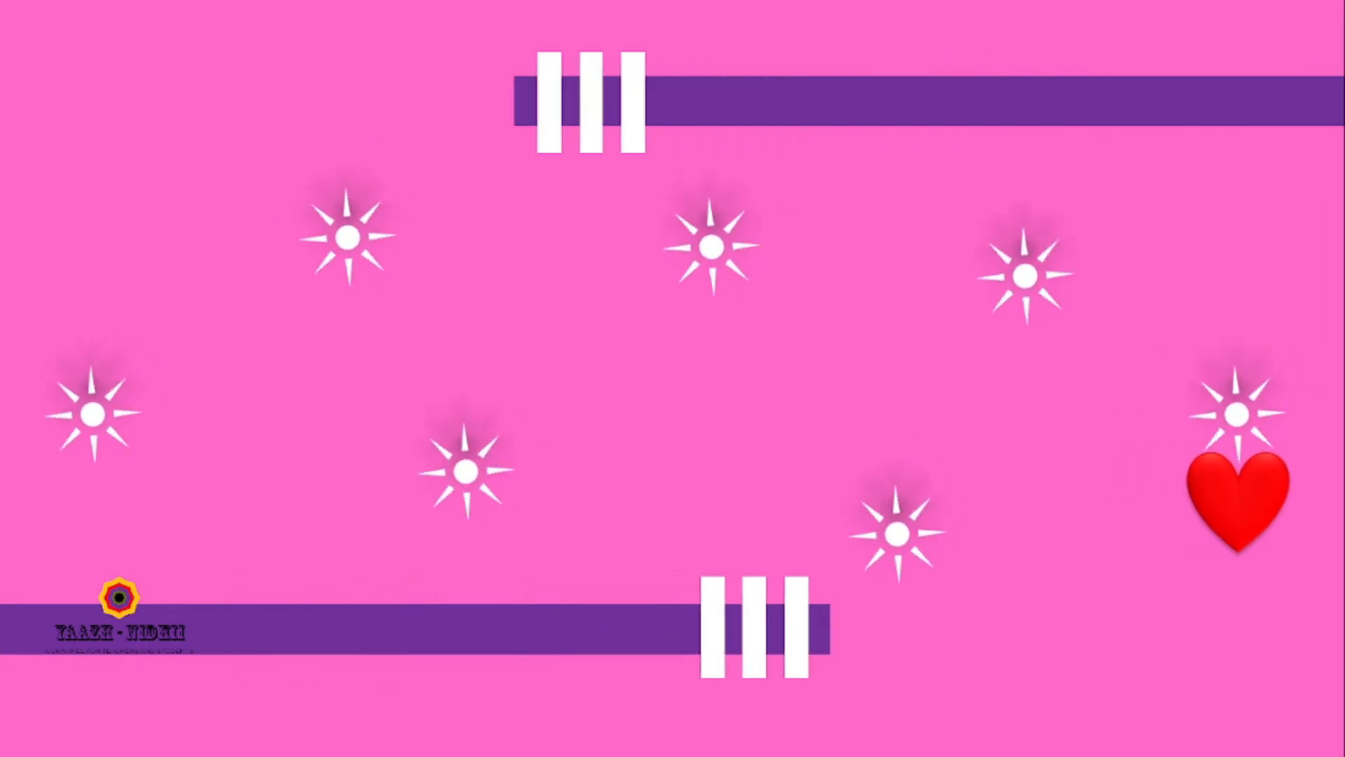
pyautogui.press('Escape')
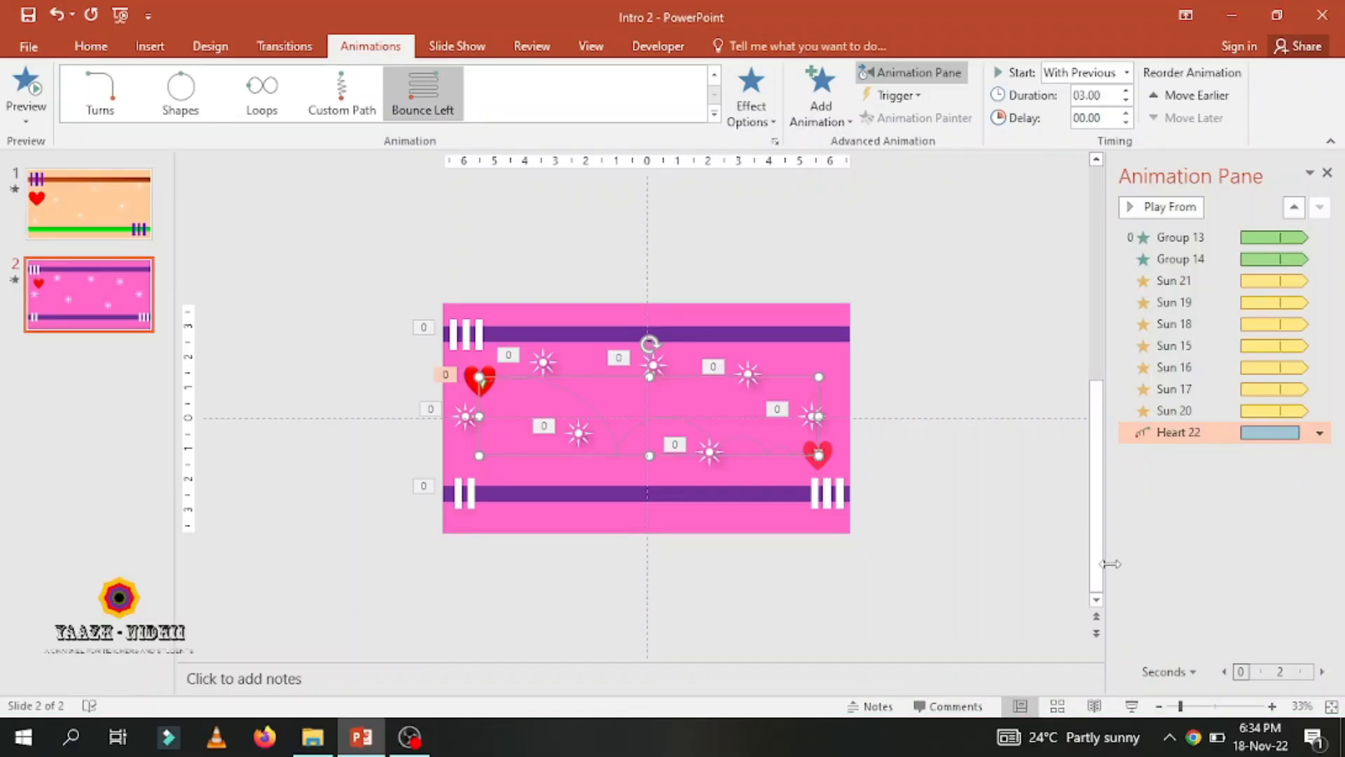
# Step: Set the delay of the heart's Bounce Left animation to 3.5 seconds and preview the slide show
pyautogui.click(1320, 433)
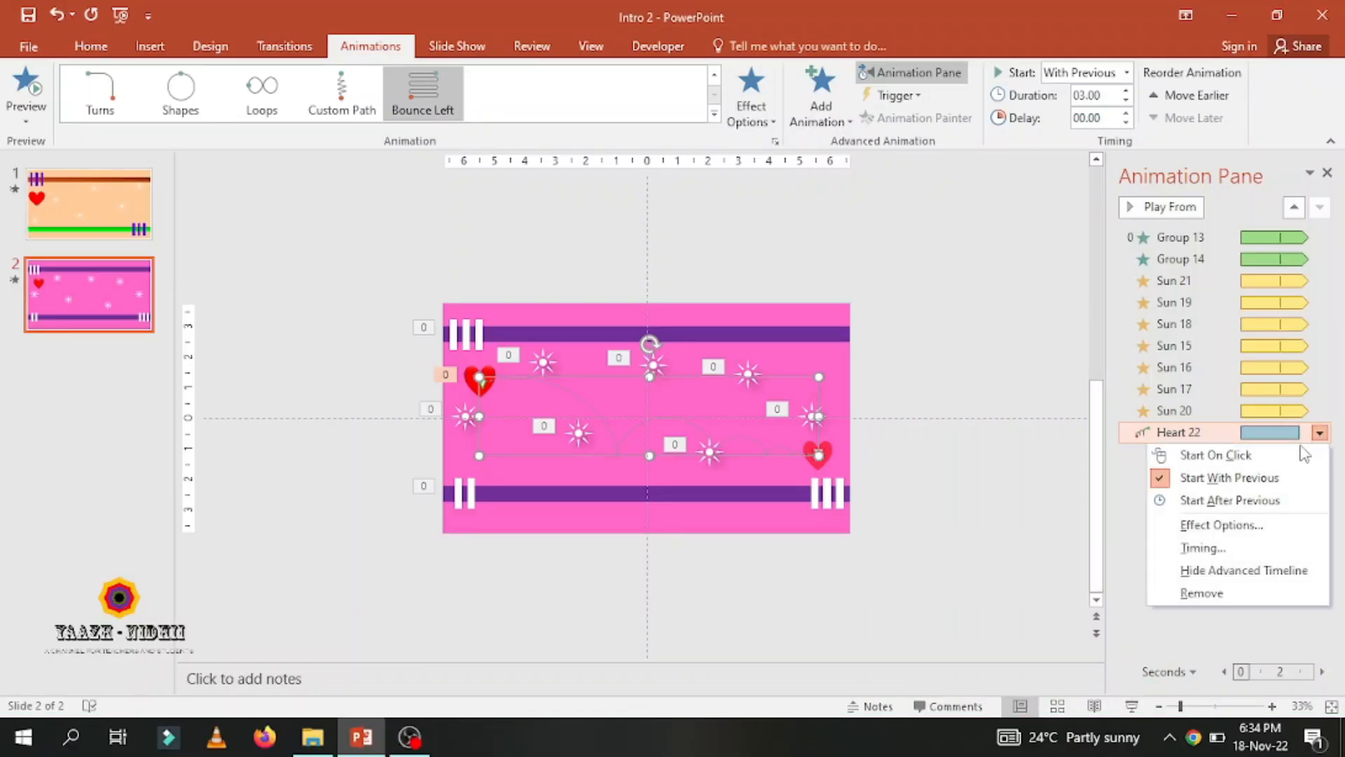
pyautogui.click(1199, 548)
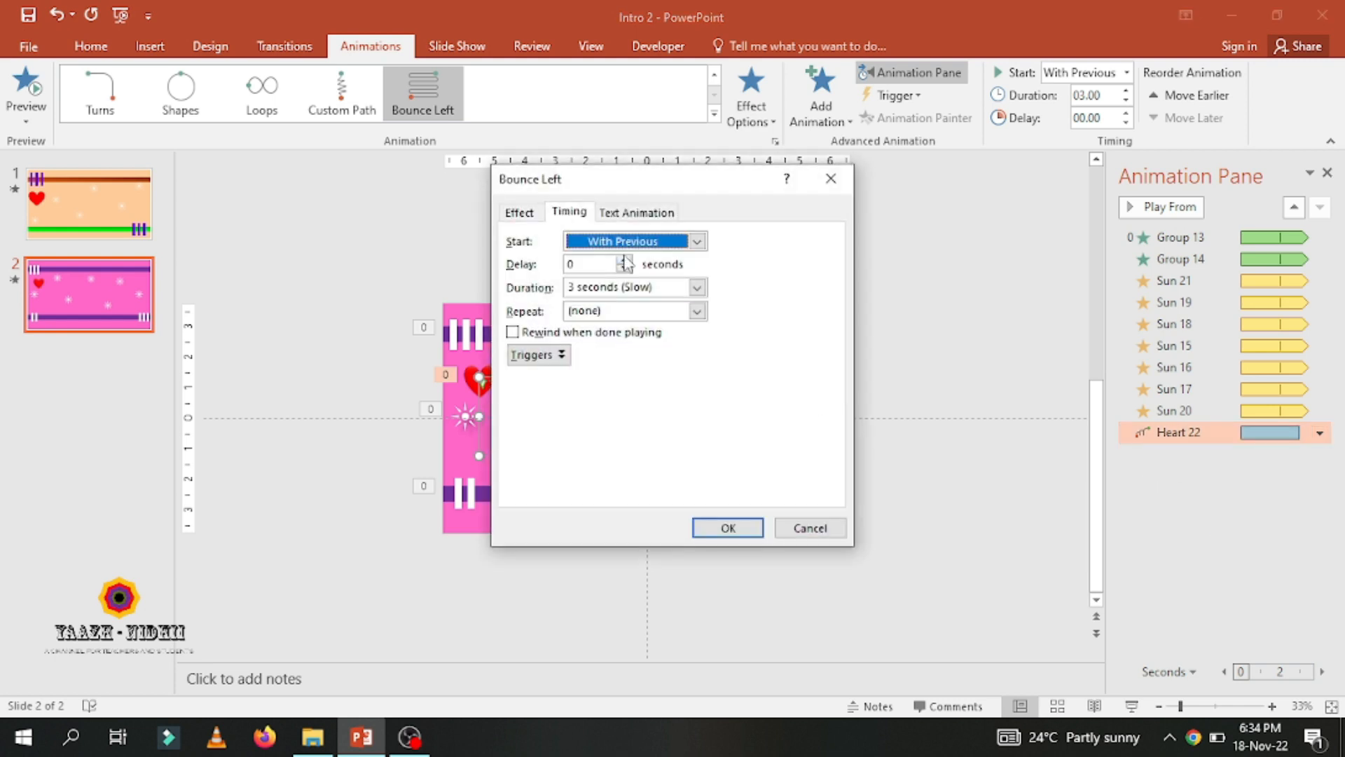
pyautogui.click(625, 267)
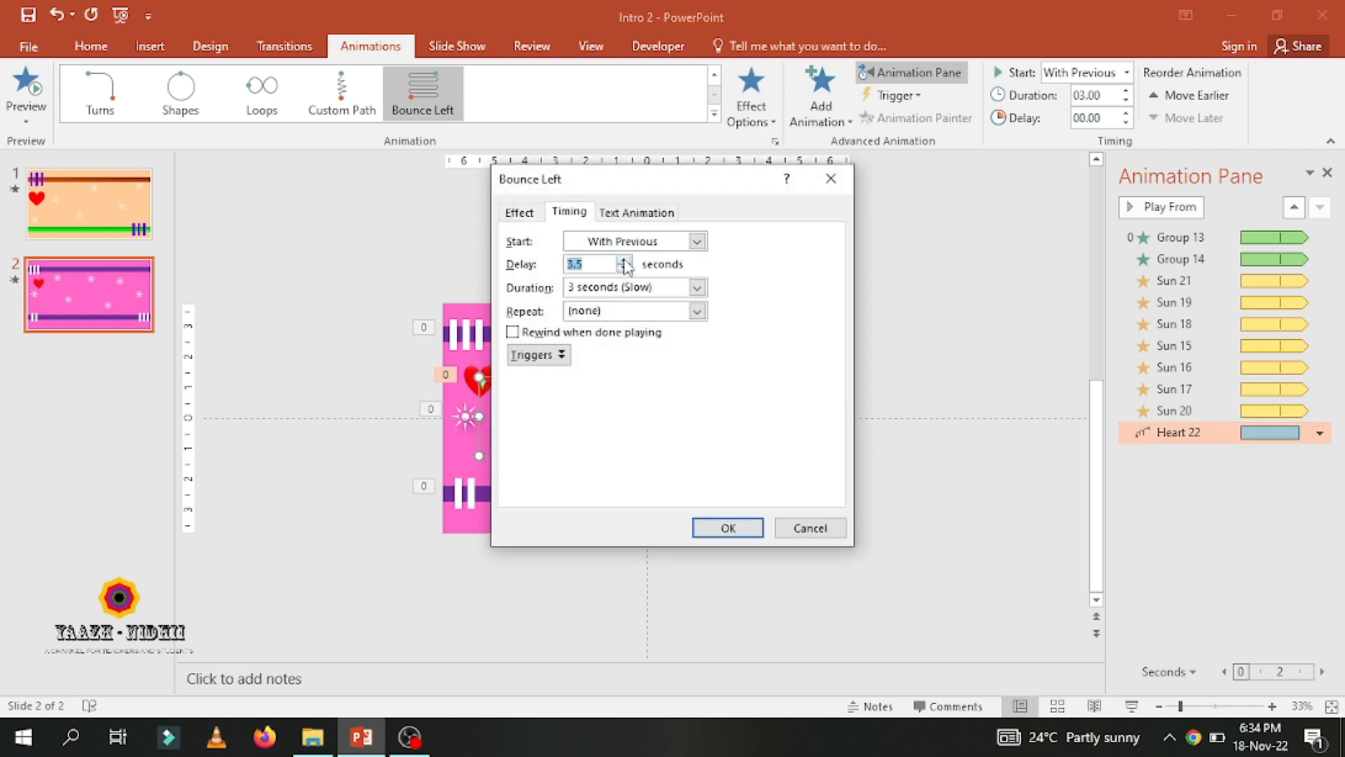
pyautogui.click(709, 527)
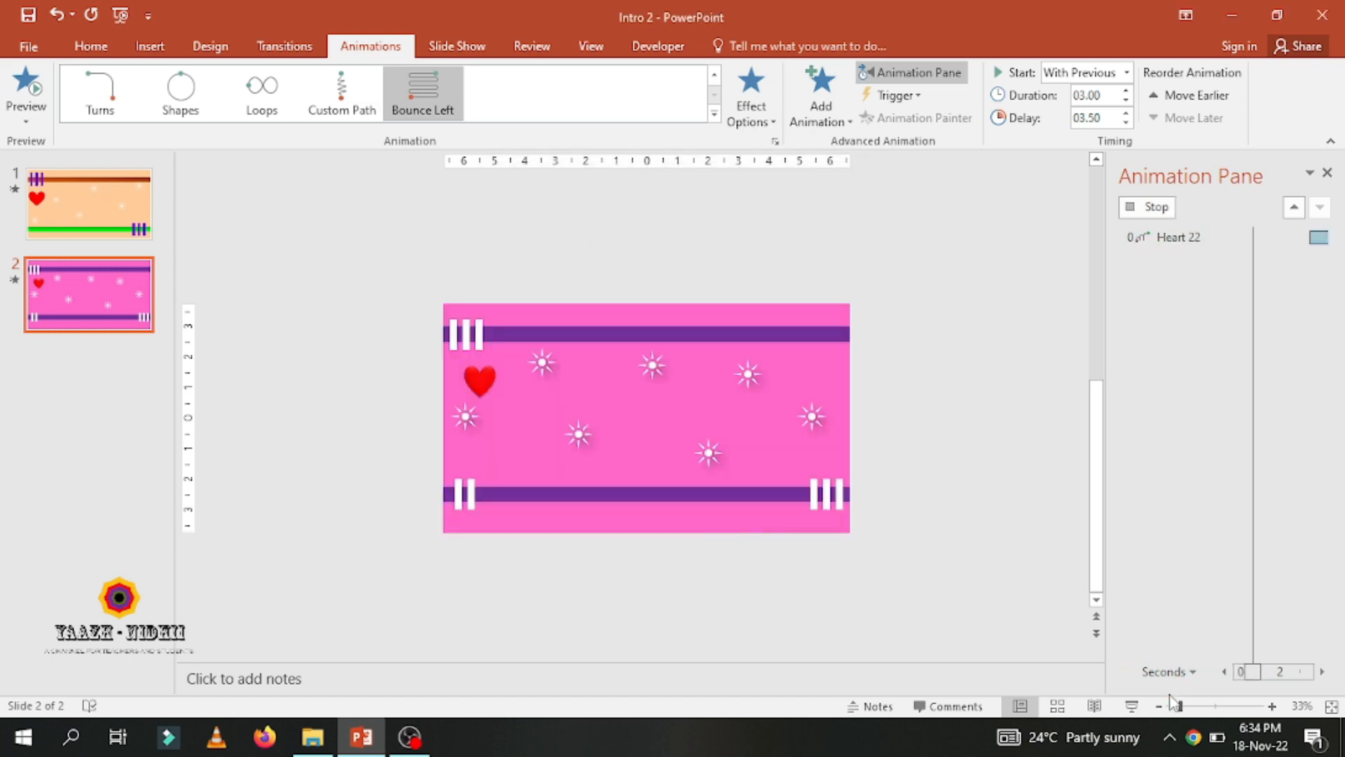
pyautogui.click(1129, 708)
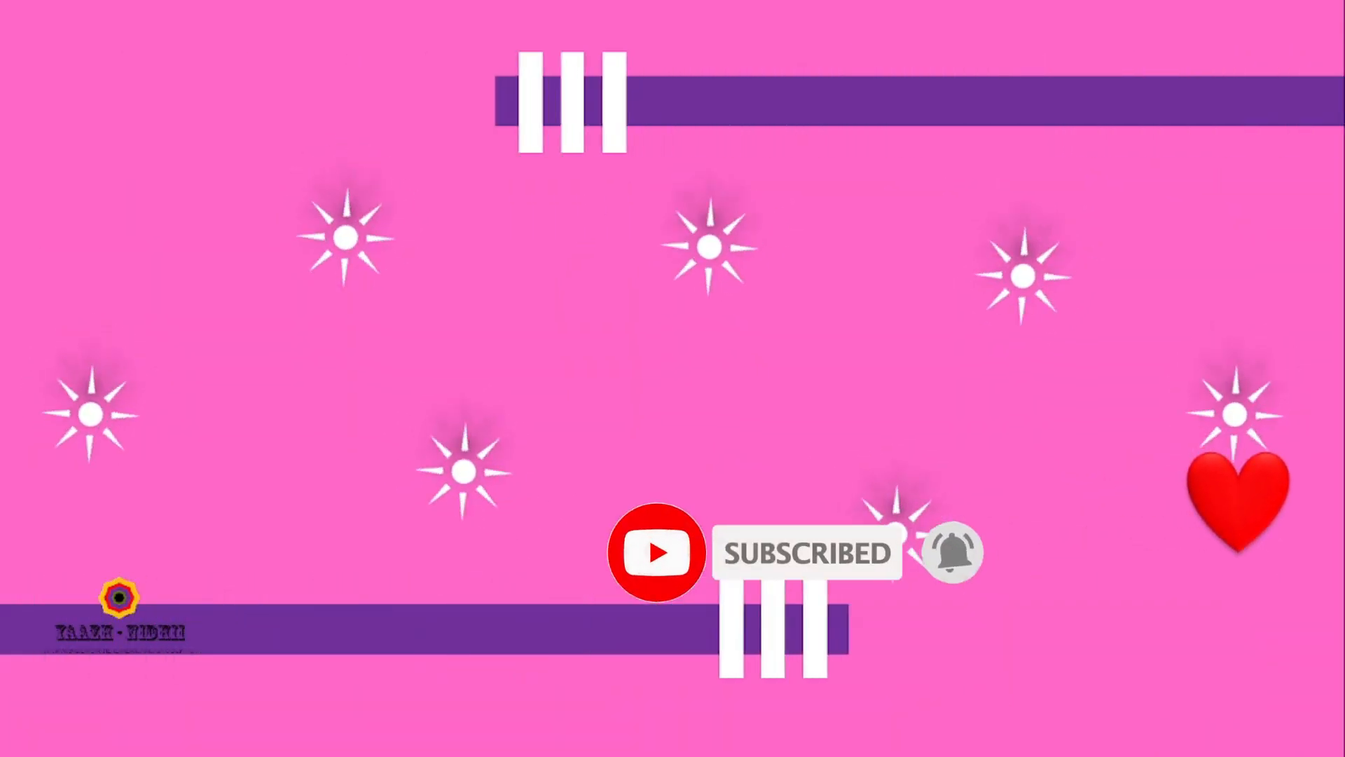
pyautogui.press('Escape')
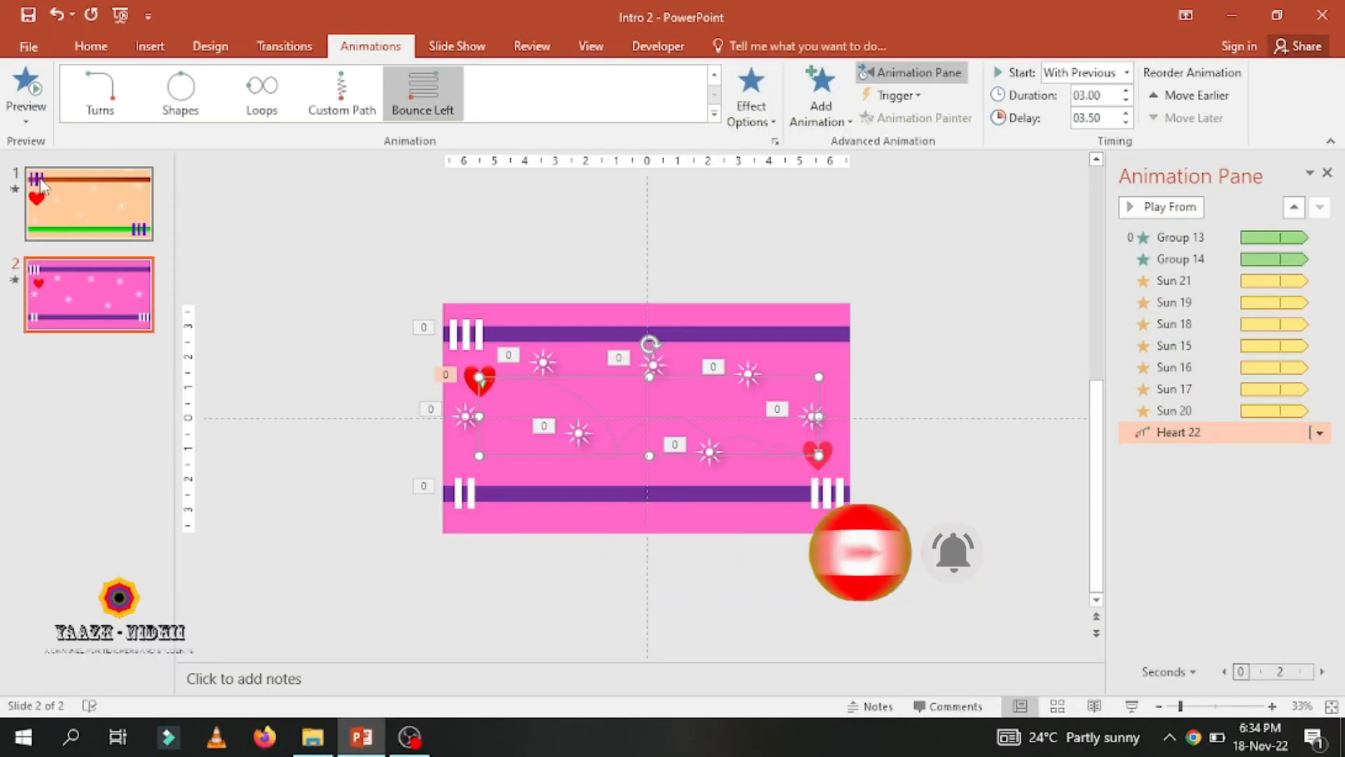